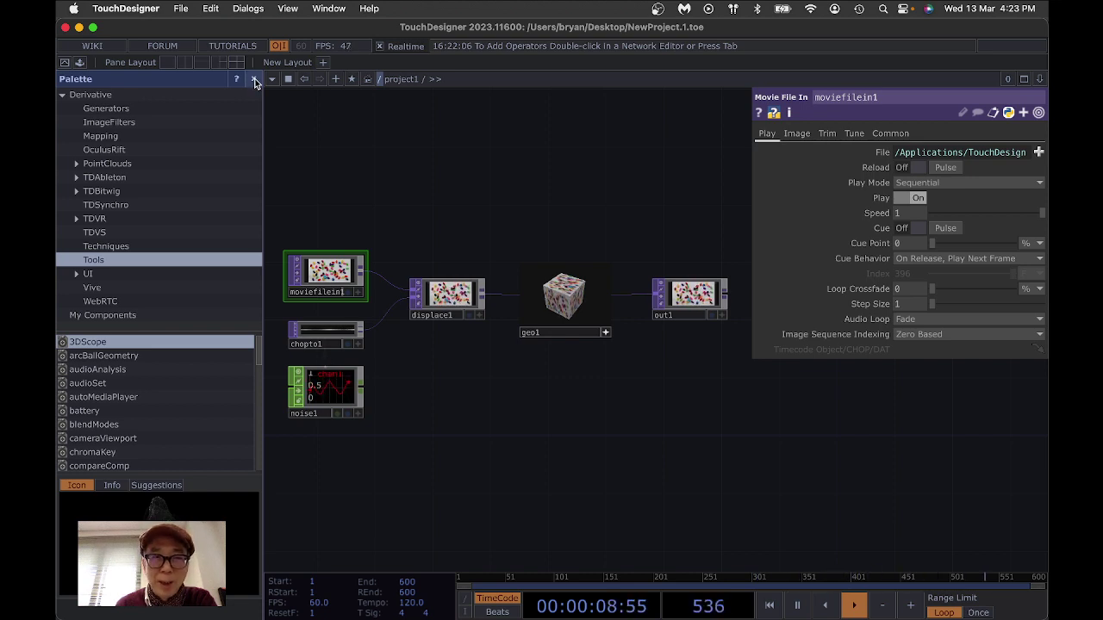
- Close the Palette and hide the operator parameter window so the network has more room
click(255, 80)
drag(329, 175, 438, 185)
key(p)
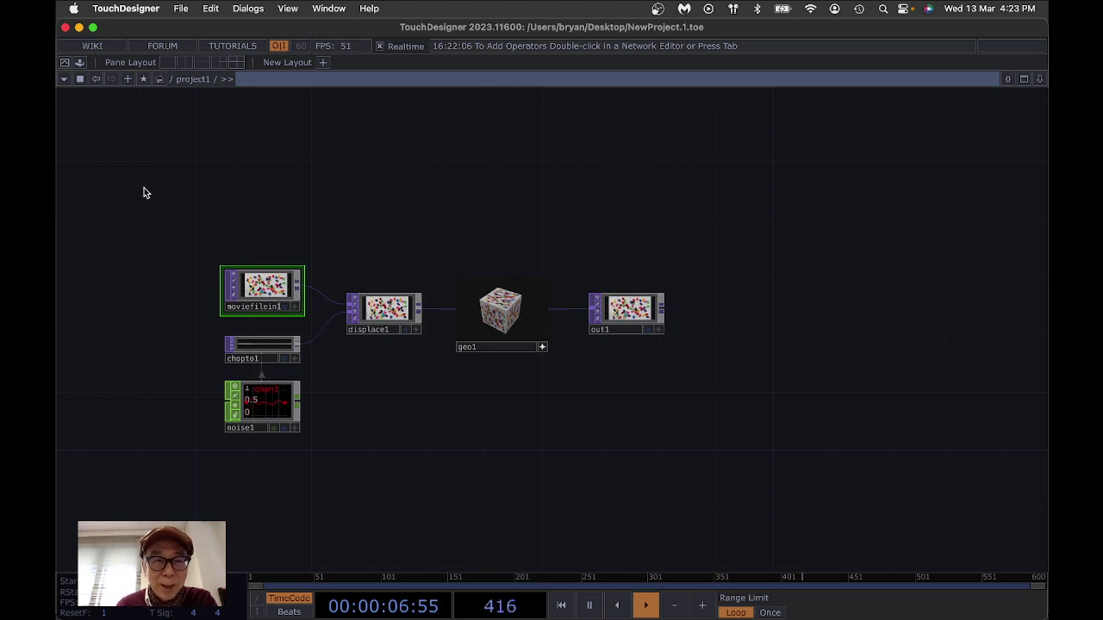
- Delete all the default example operators in the project1 network except out1
drag(144, 187, 566, 488)
key(Delete)
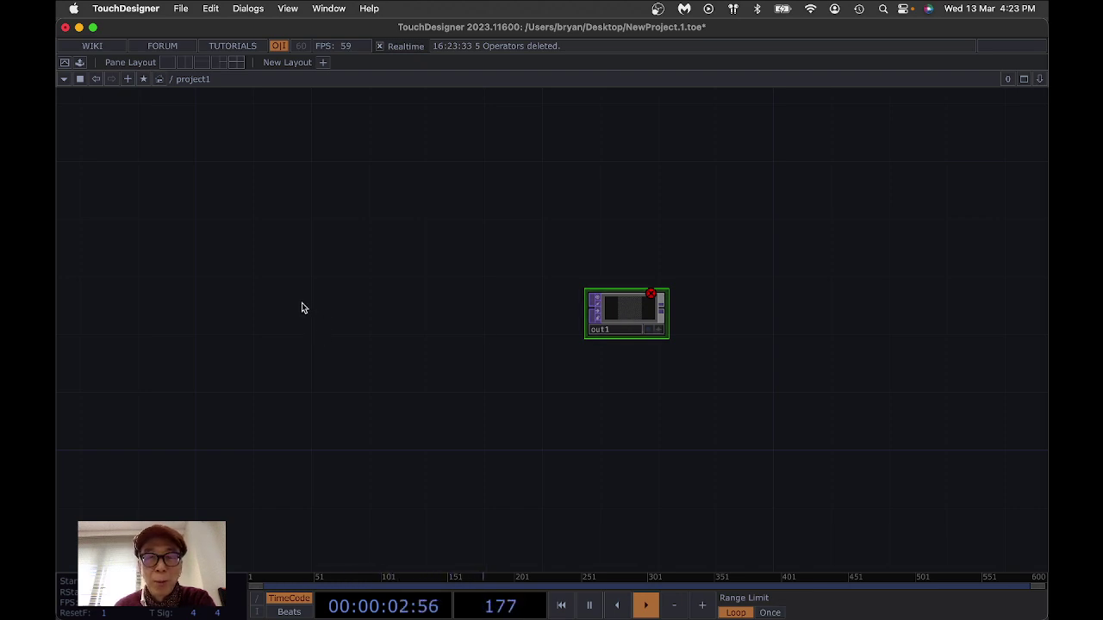
middle_drag(302, 307, 404, 325)
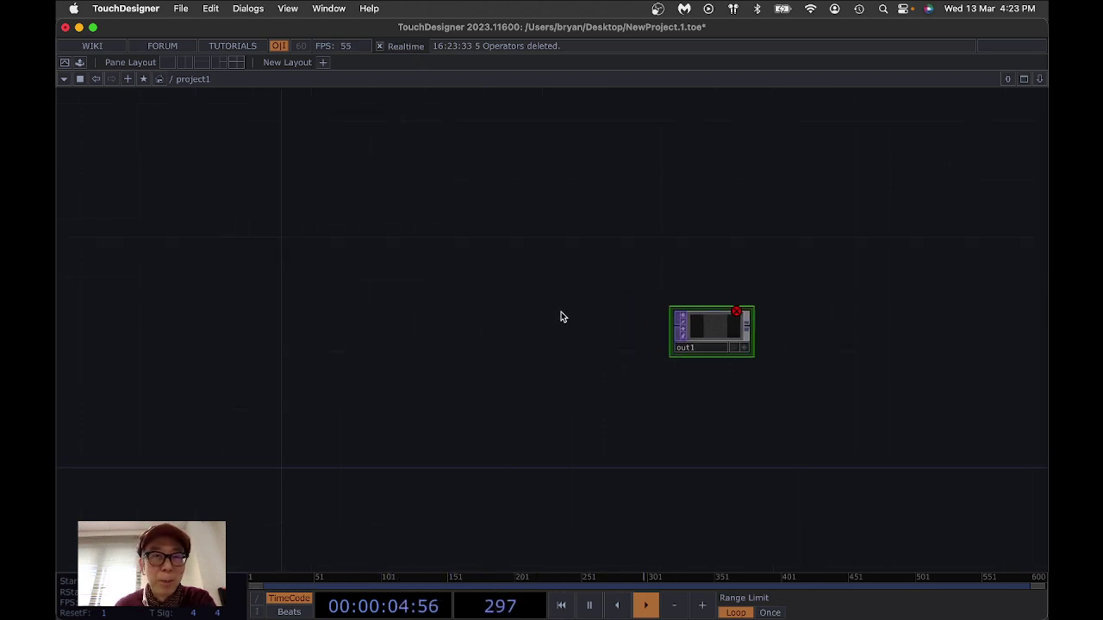
- Start a new project on the Desktop with its project folder and renamed file called DancingExercise
click(181, 8)
click(193, 30)
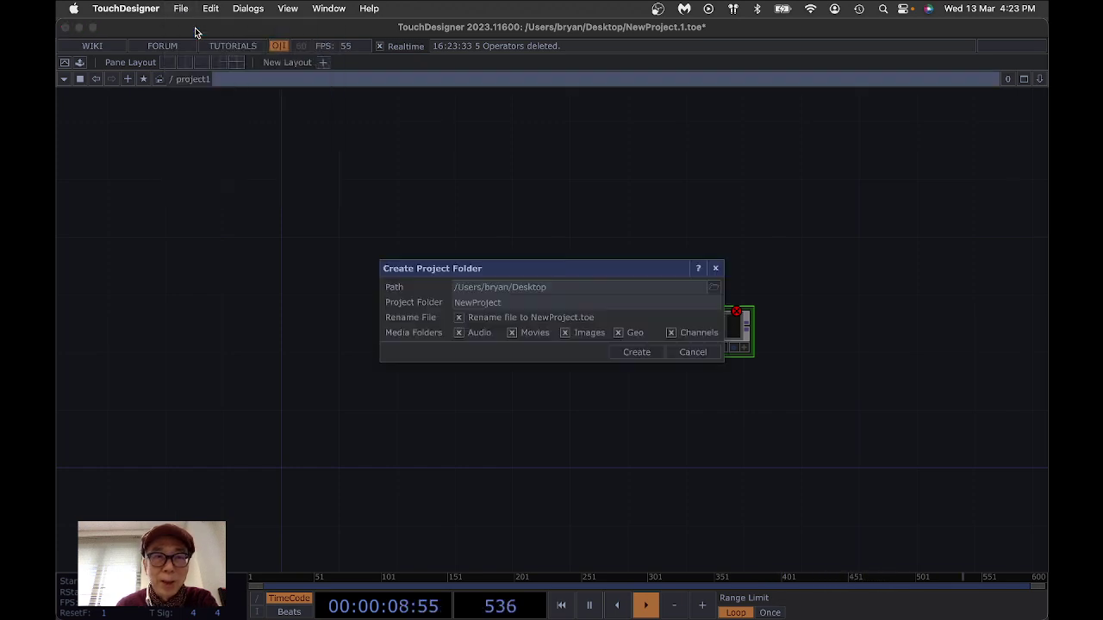
drag(542, 273, 430, 165)
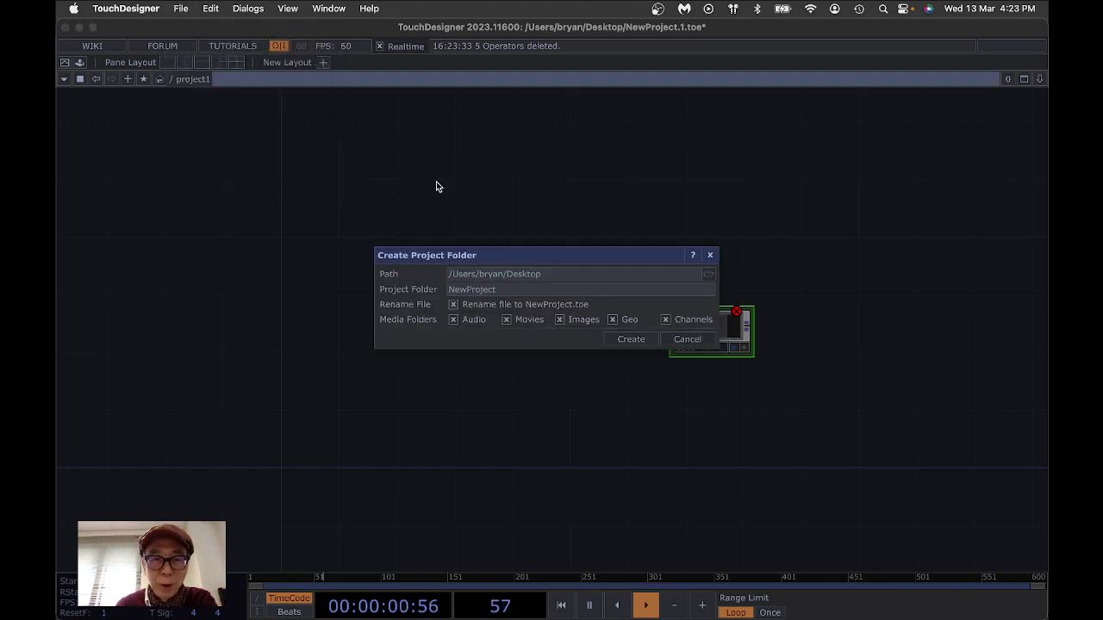
click(514, 290)
drag(509, 290, 440, 291)
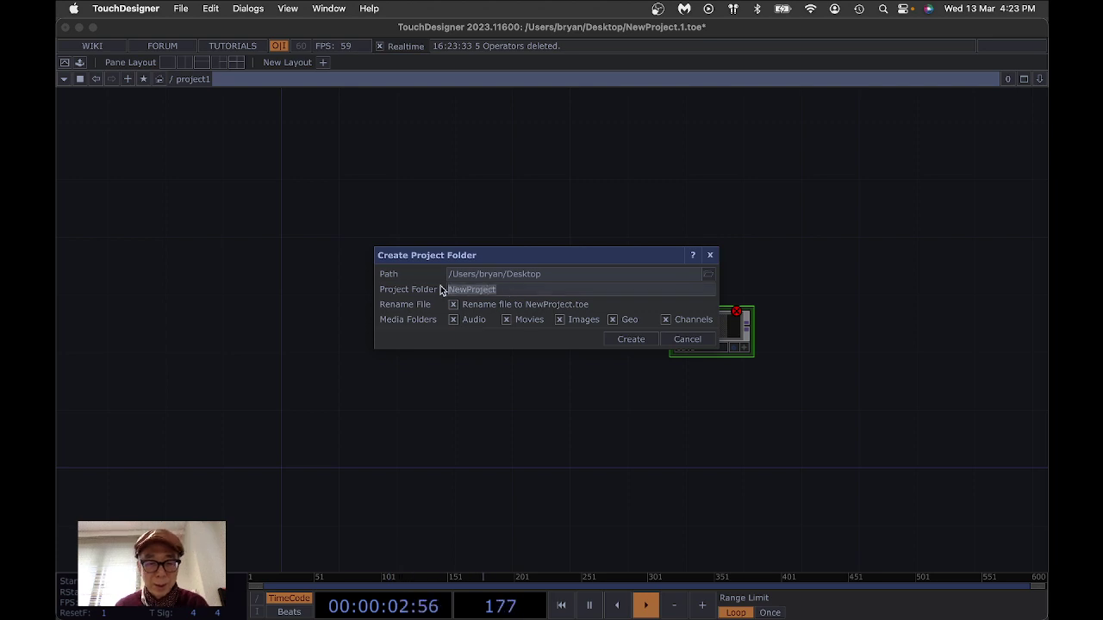
text(Dan)
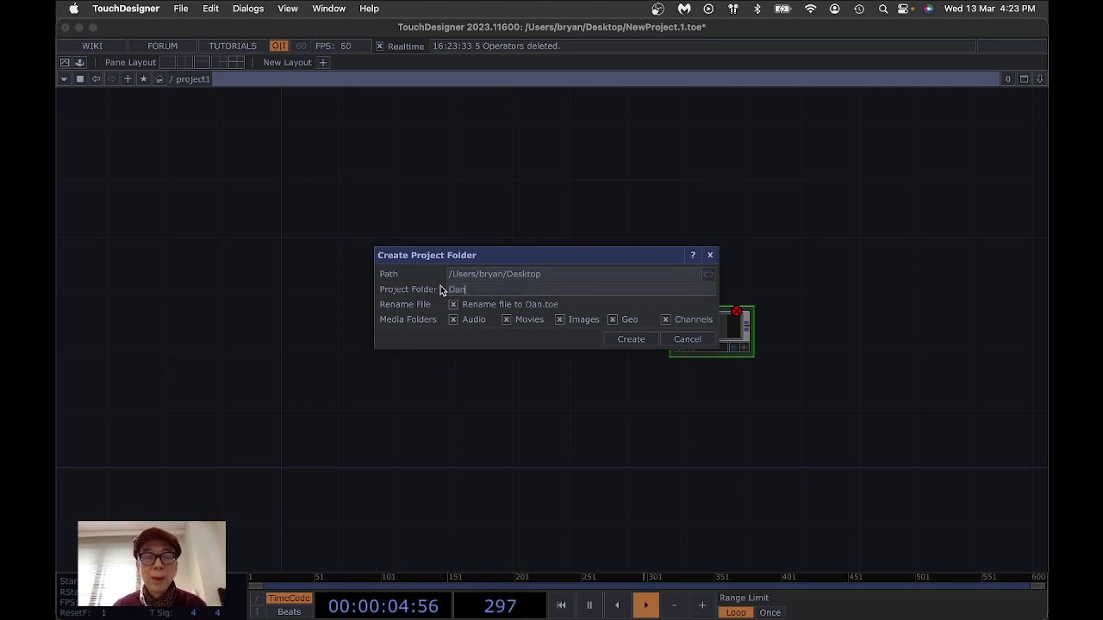
text(cingExer)
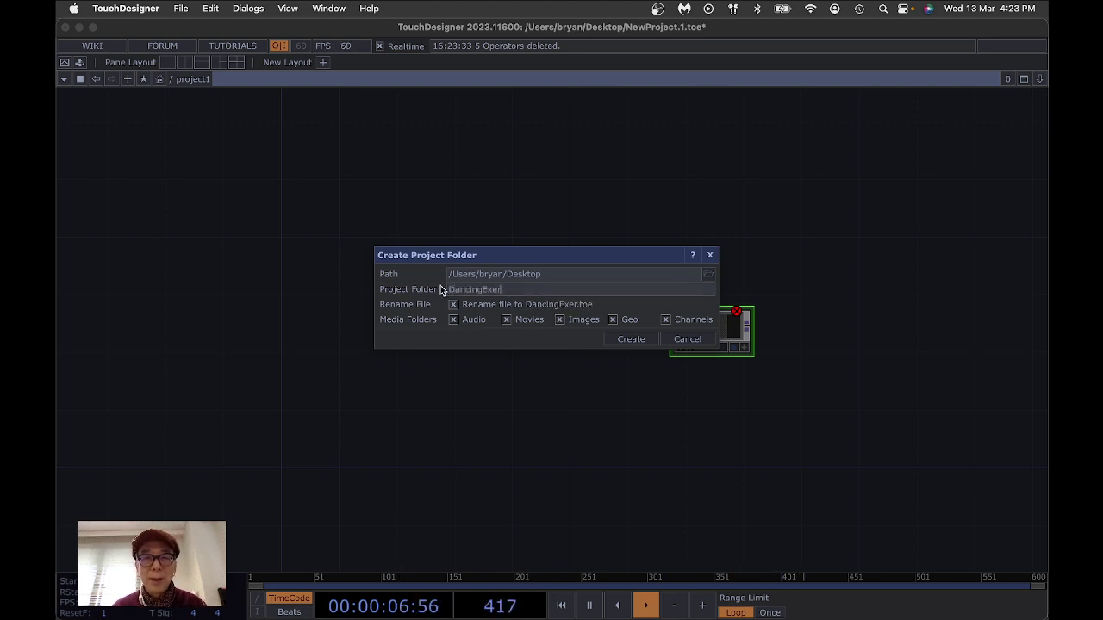
text(cise)
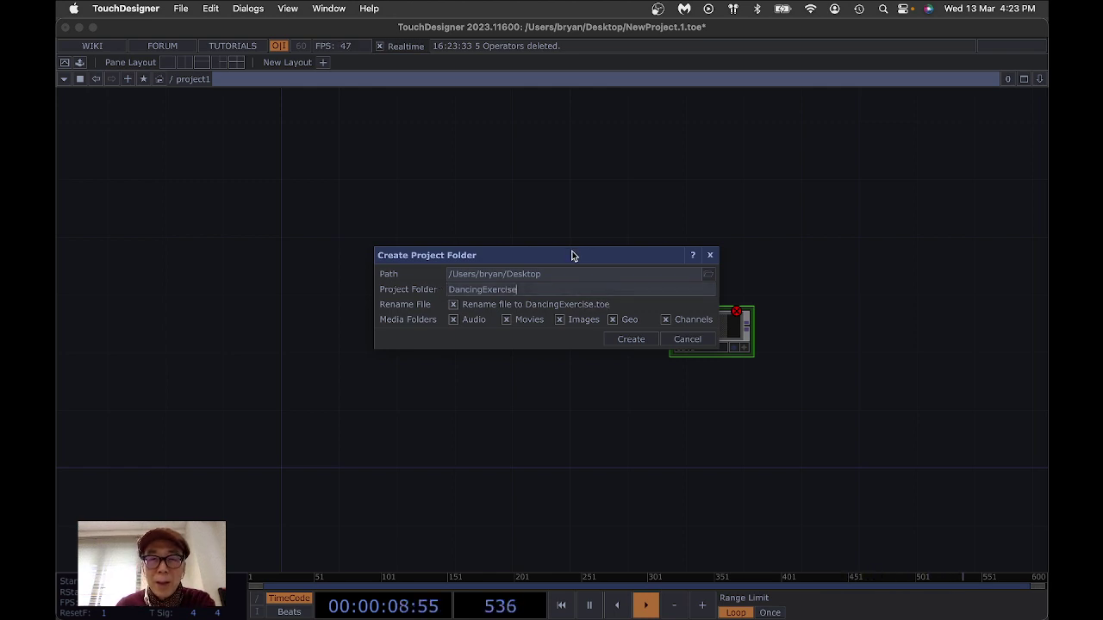
- Create the project folder with only the Audio and Images media folders, and save the project file as DancingExercise
drag(573, 255, 486, 238)
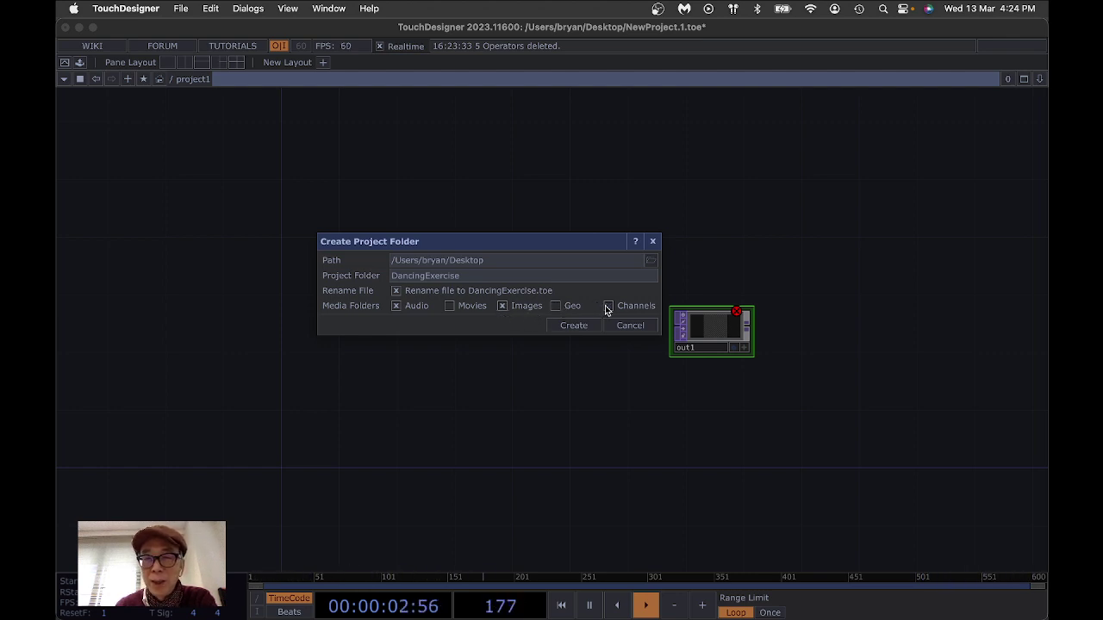
click(573, 326)
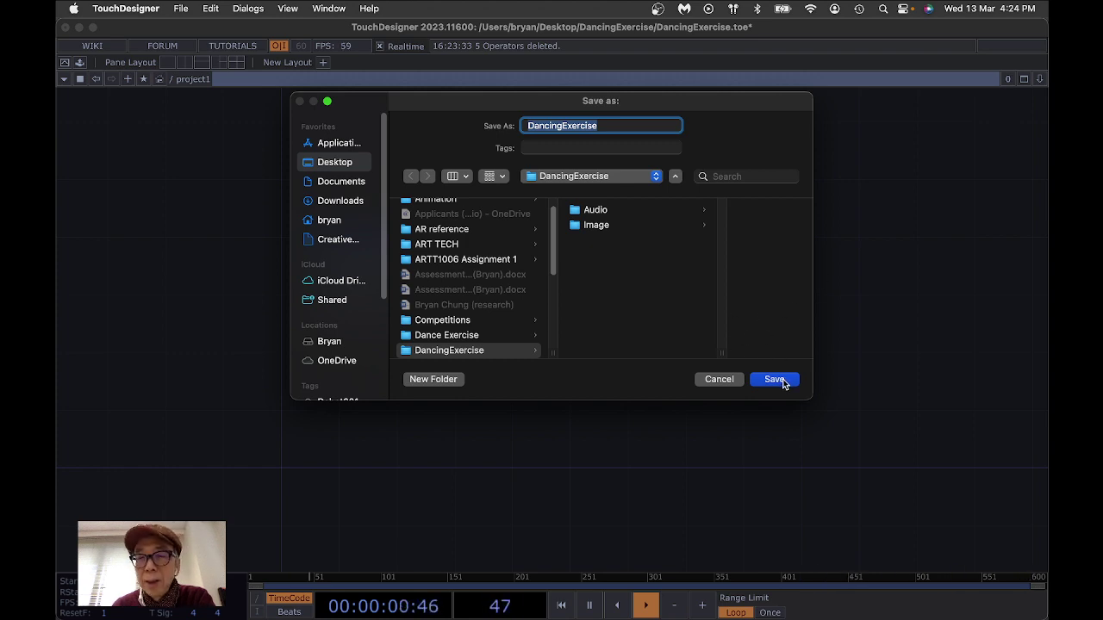
click(781, 381)
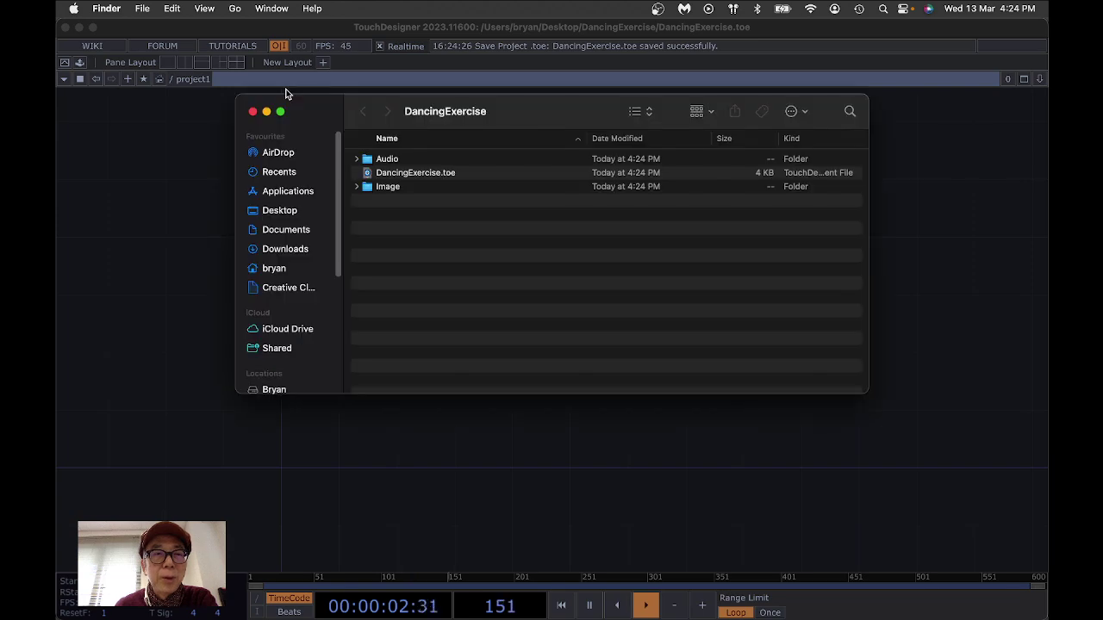
- Uncover the desktop beside the DancingExercise folder window and open the project's Image subfolder
click(281, 29)
drag(282, 28, 357, 391)
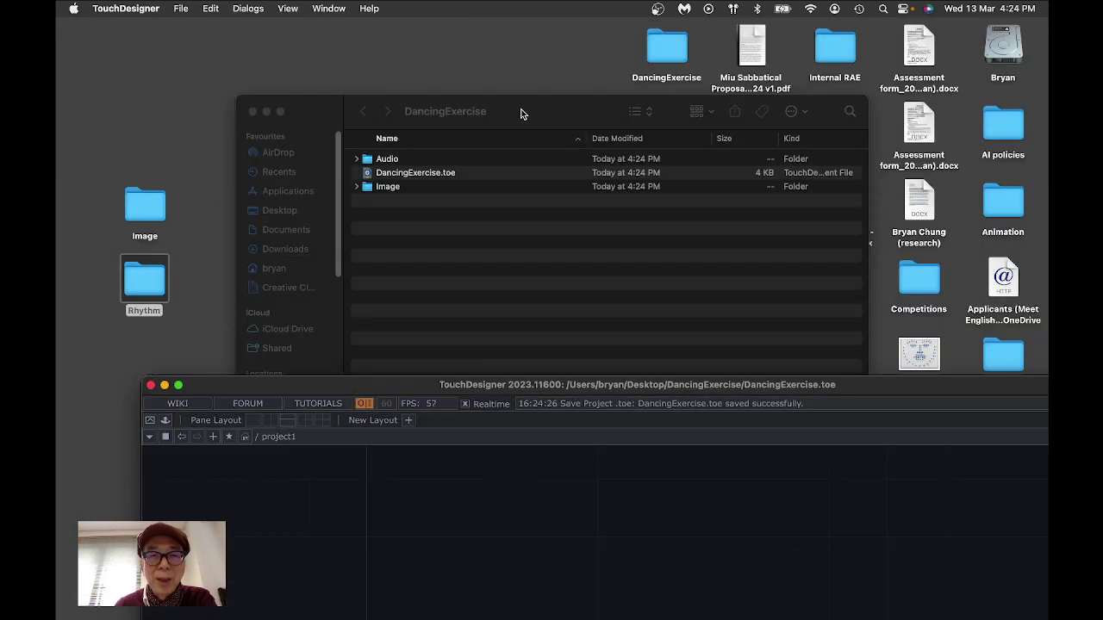
drag(518, 108, 537, 66)
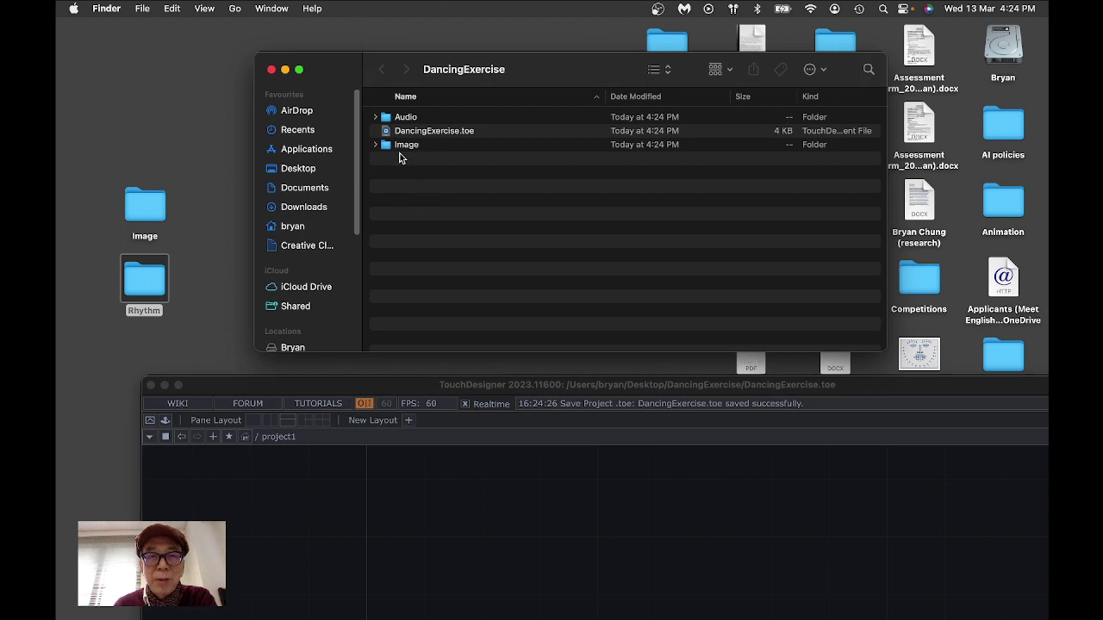
double_click(388, 148)
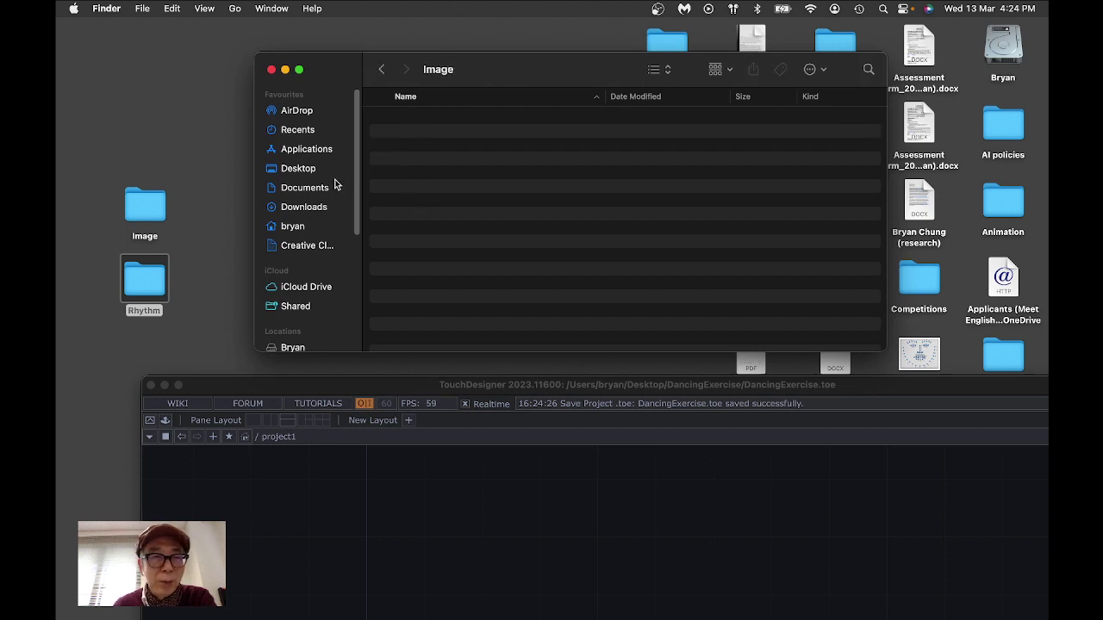
- Copy all the PNG images from the desktop's Image folder into the project's Image folder
click(140, 210)
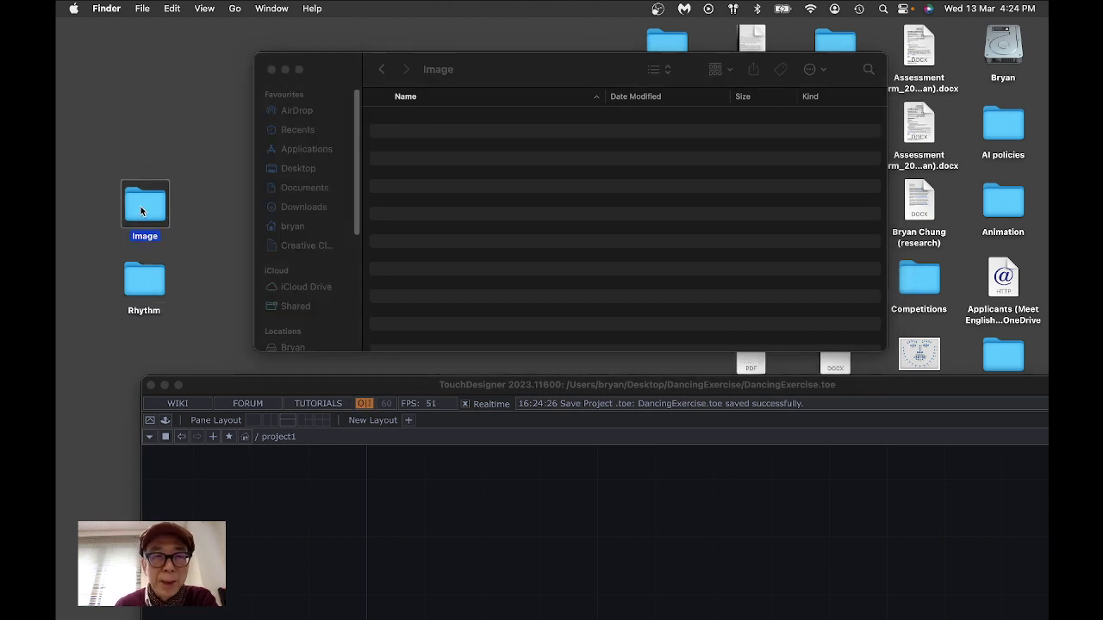
double_click(141, 211)
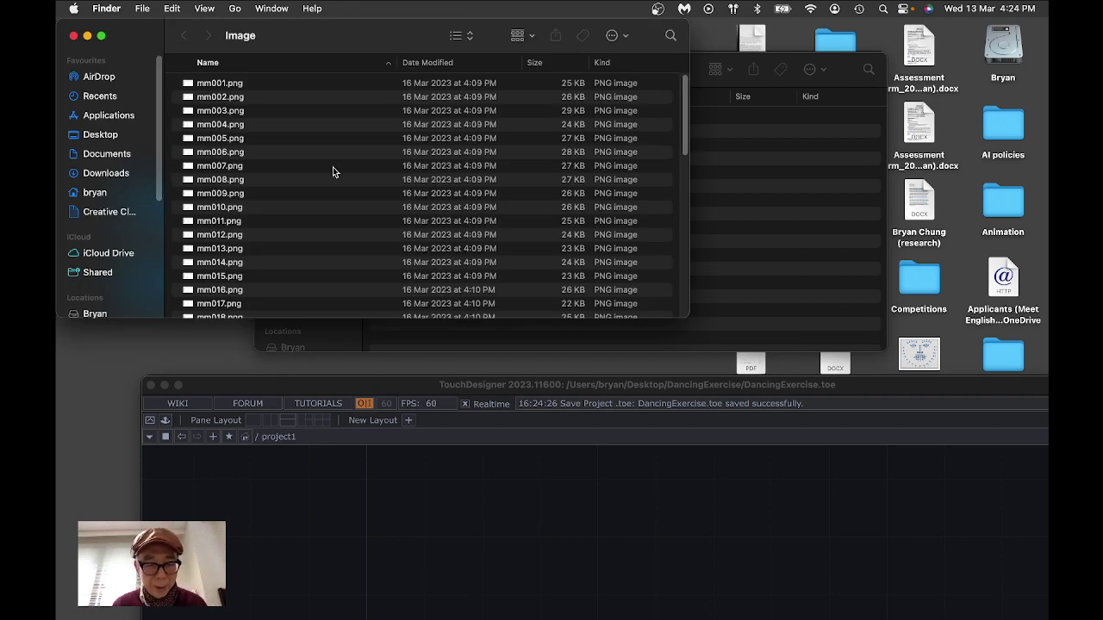
key(super+a)
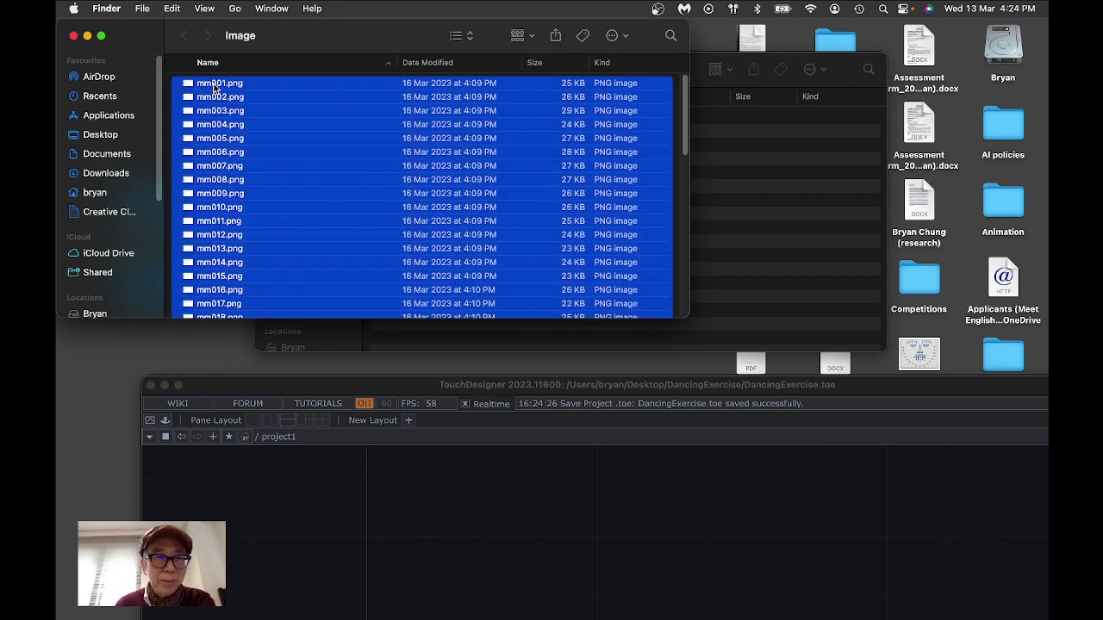
right_click(214, 88)
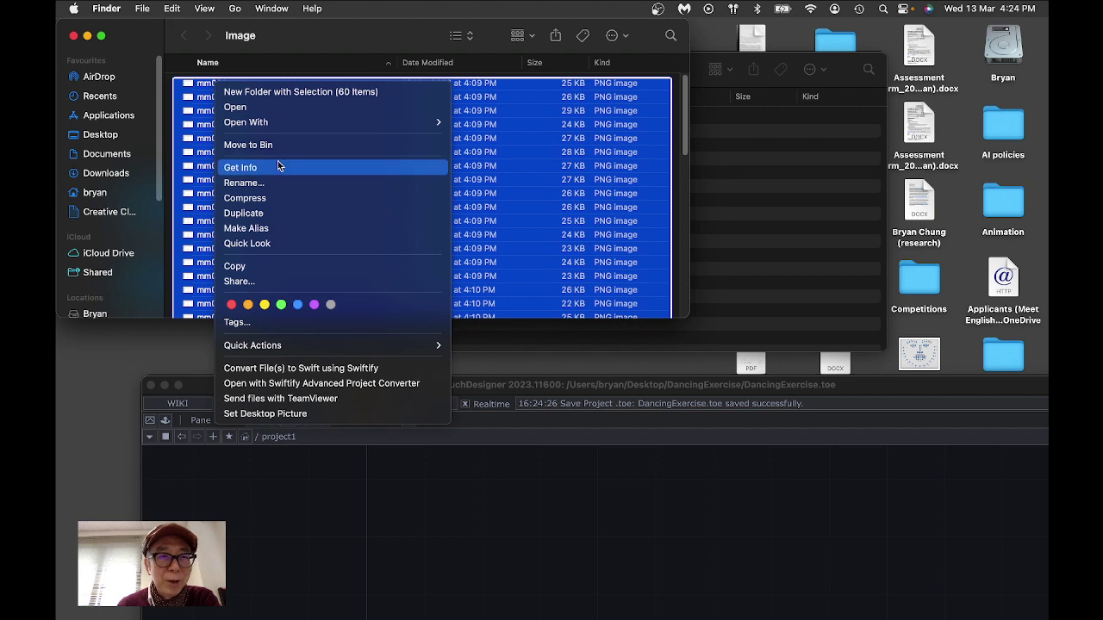
click(269, 267)
click(74, 35)
click(530, 242)
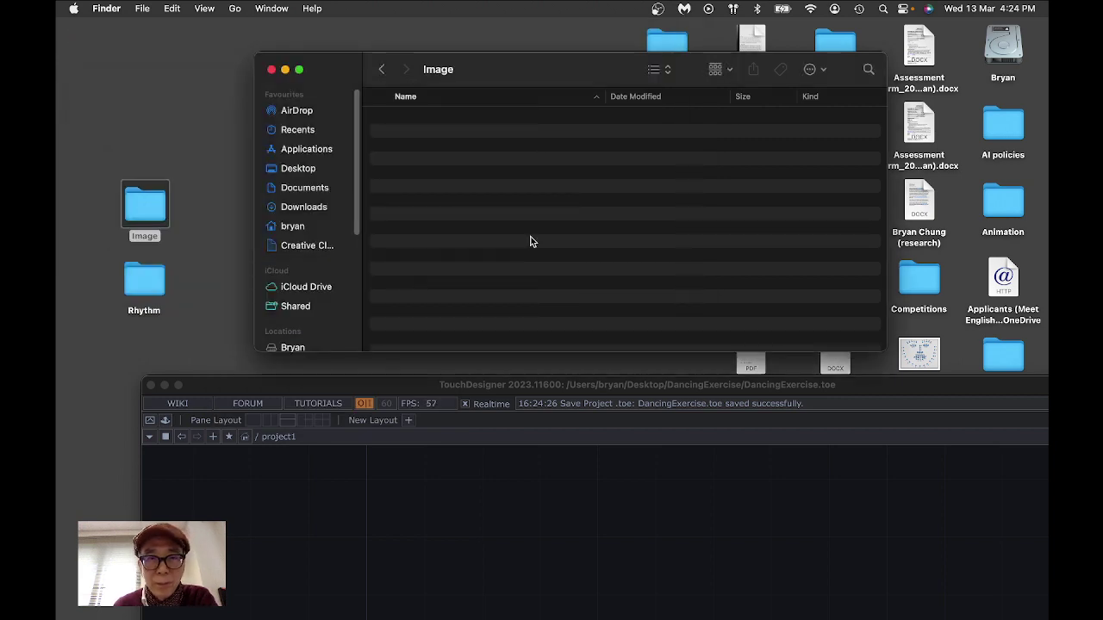
right_click(488, 158)
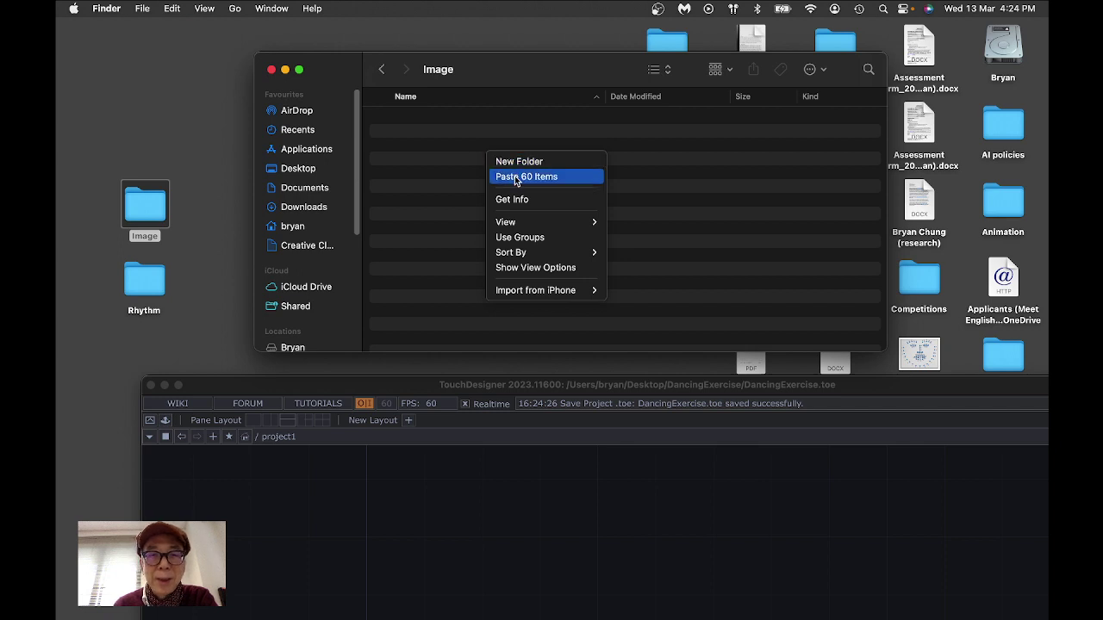
click(517, 176)
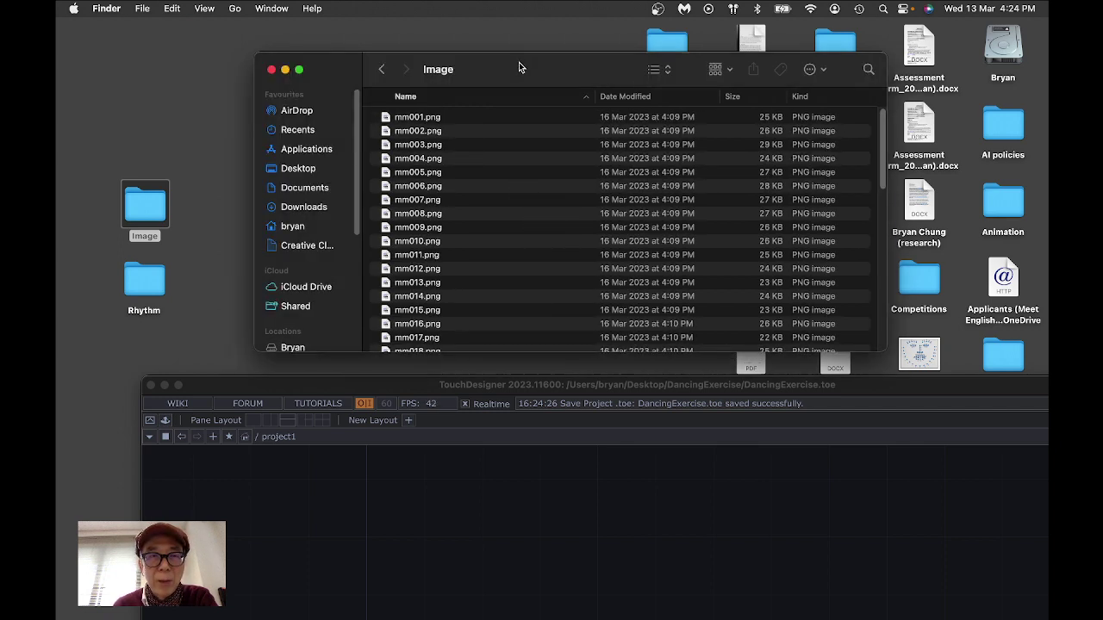
- Open the project's Audio folder and the desktop's Rhythm folder, arranging their windows so both are reachable
click(378, 70)
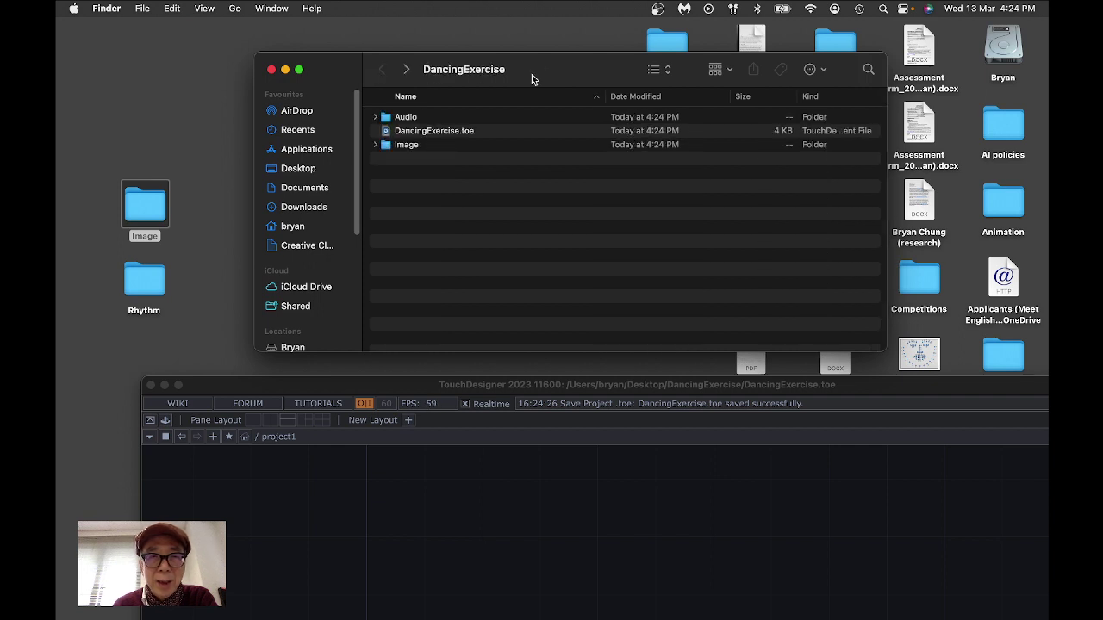
double_click(412, 118)
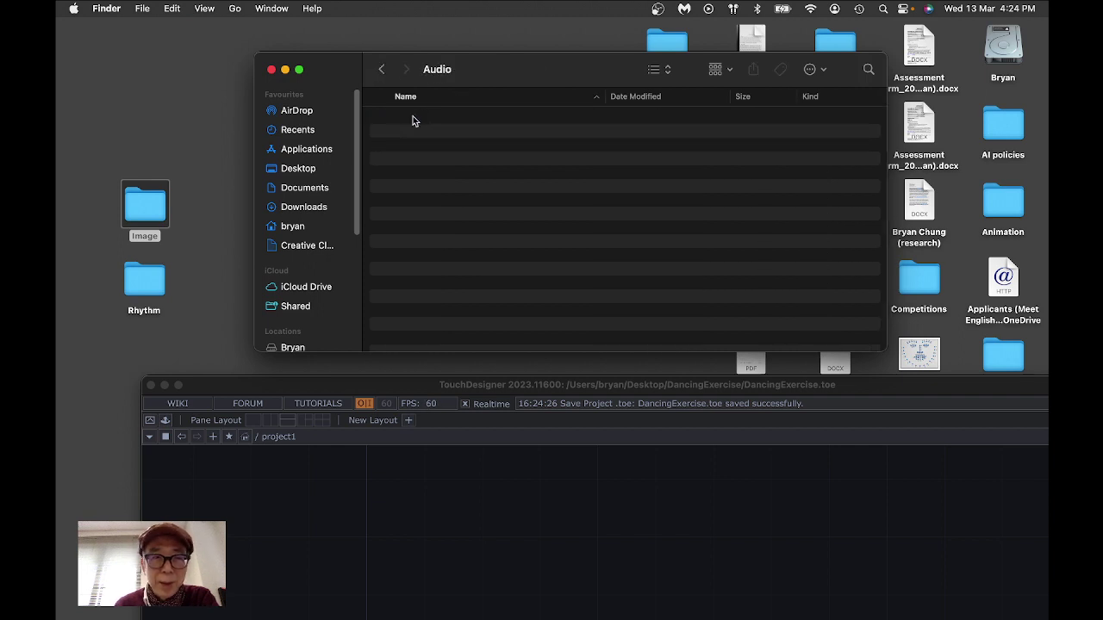
click(138, 284)
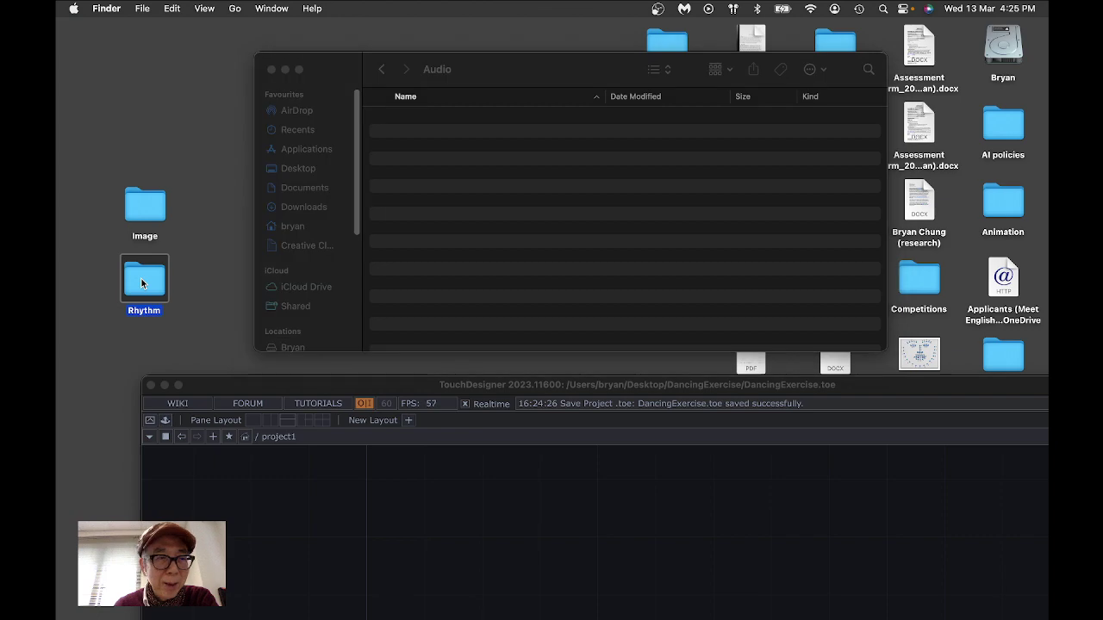
double_click(142, 284)
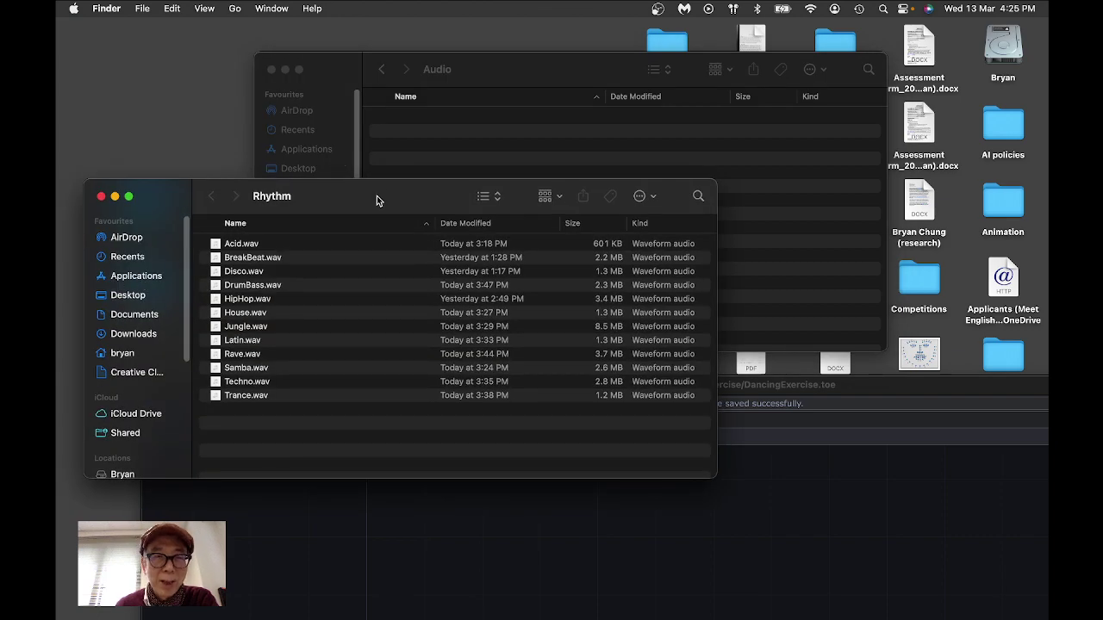
drag(377, 196, 303, 180)
drag(510, 79, 541, 64)
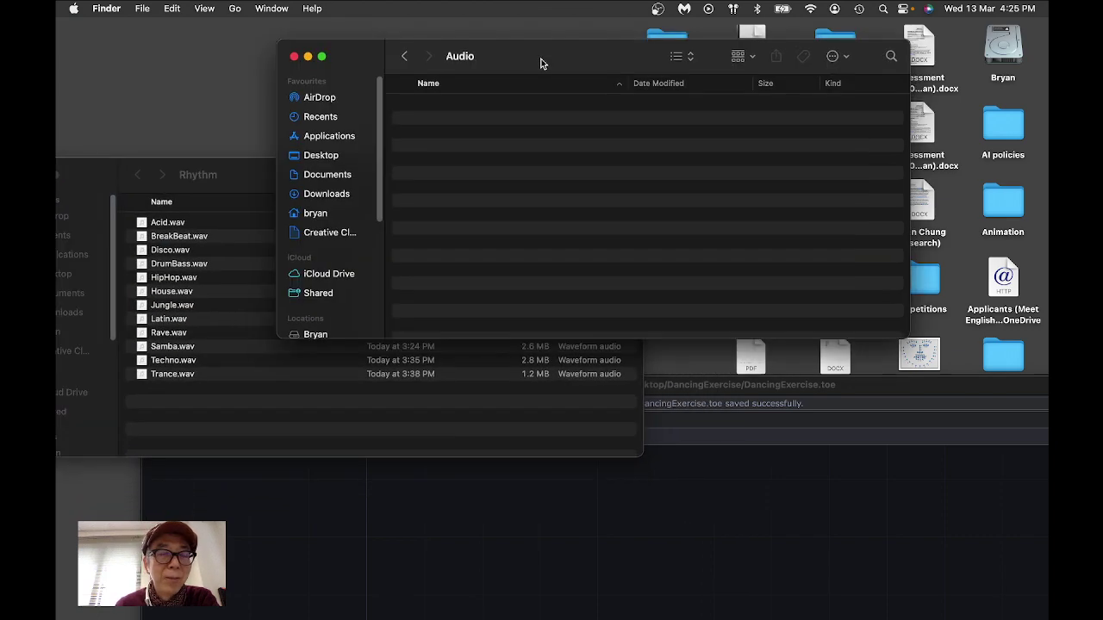
- Copy Disco.wav from the Rhythm folder into the project's Audio folder and close the Rhythm folder
click(143, 251)
click(143, 250)
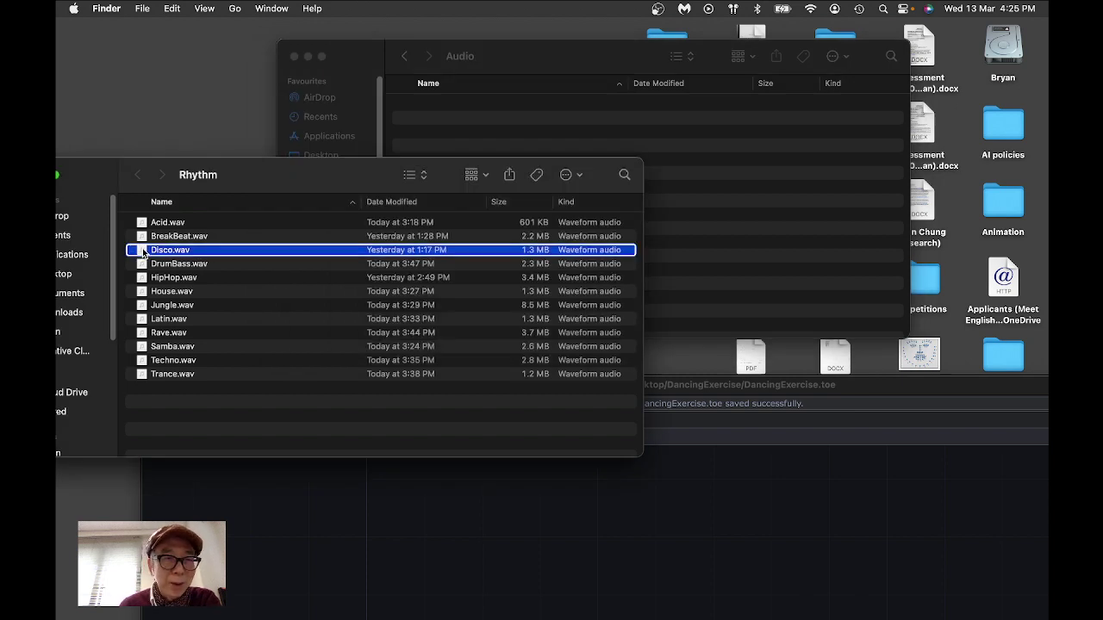
right_click(143, 251)
click(197, 420)
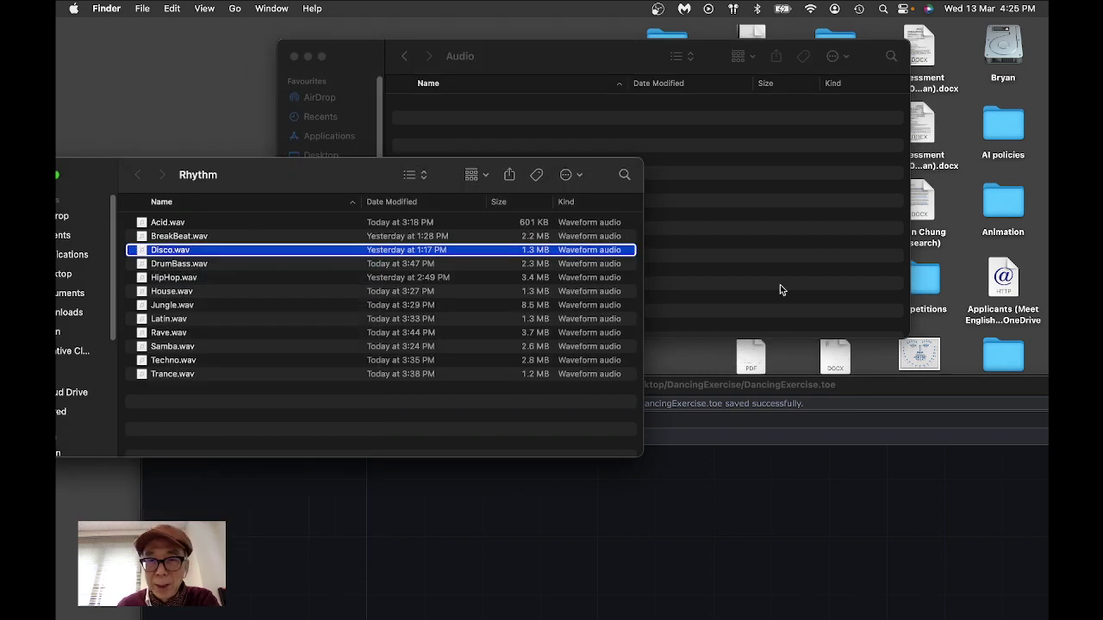
click(792, 154)
right_click(587, 149)
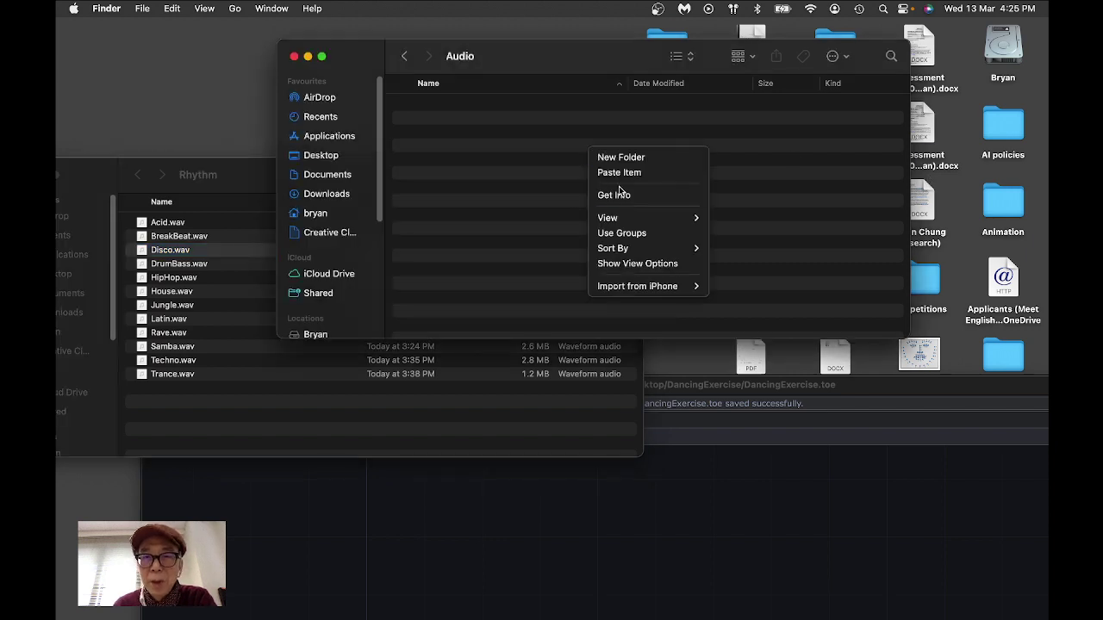
click(621, 172)
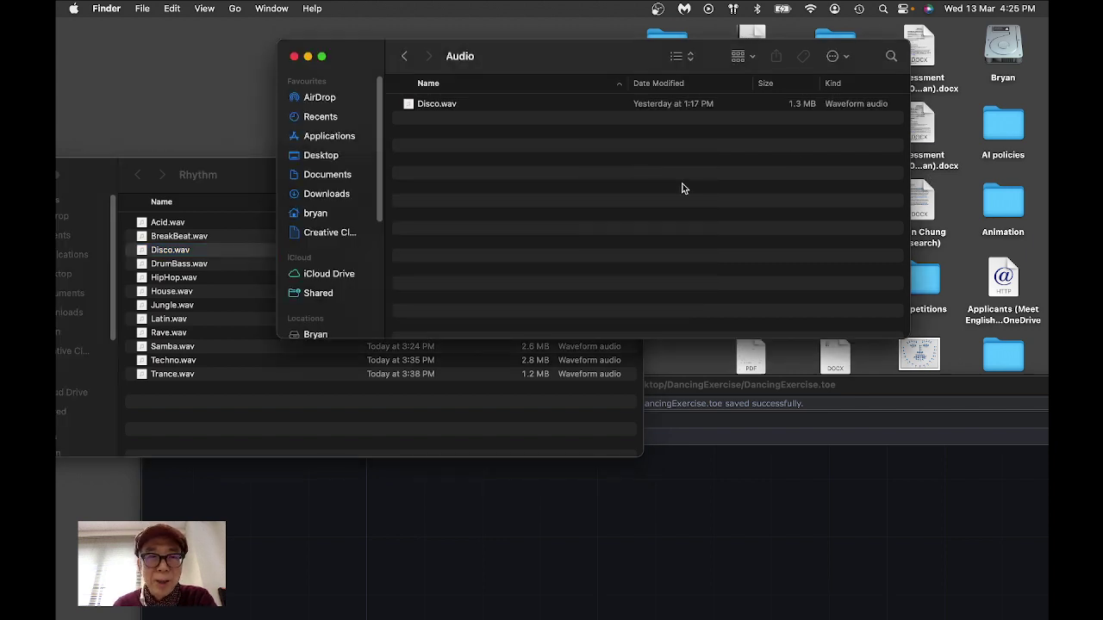
drag(80, 178, 153, 207)
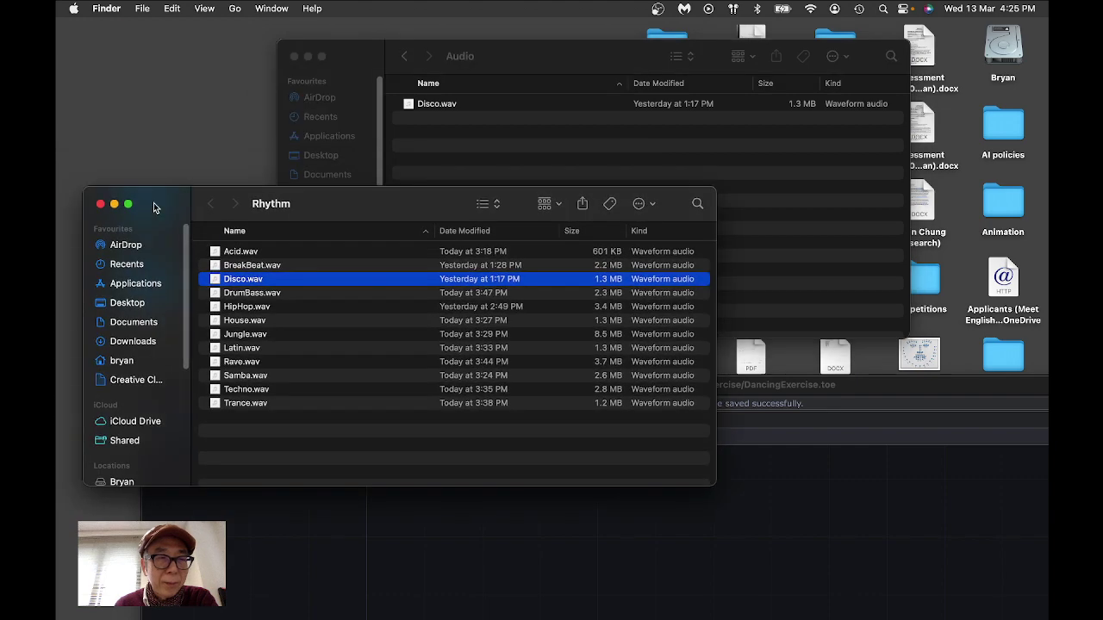
click(98, 204)
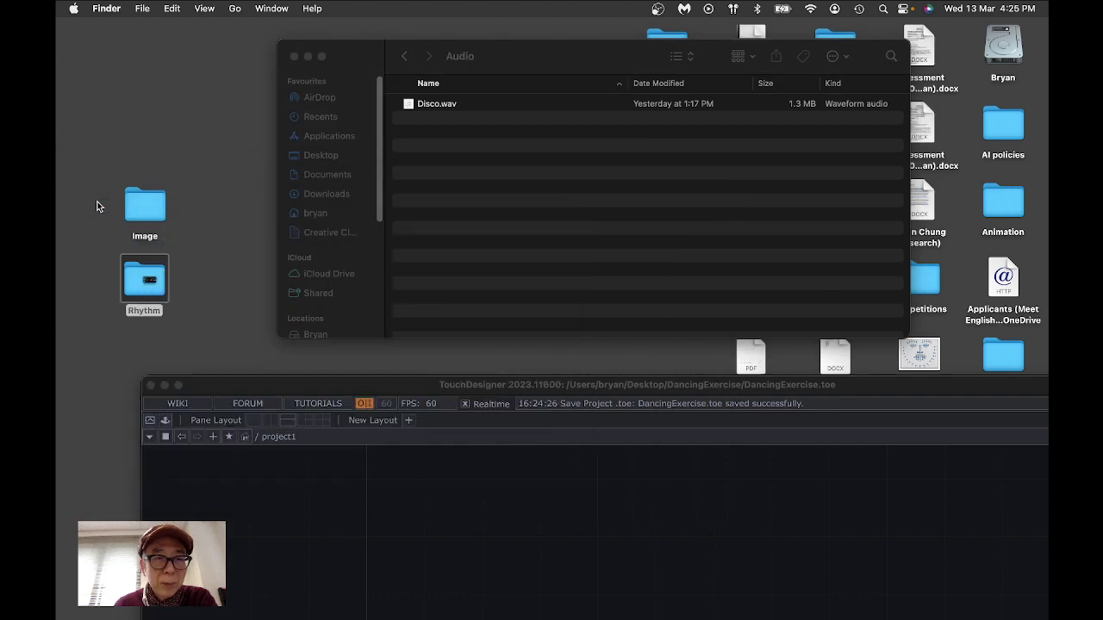
- Switch back to TouchDesigner, restore its window over the desktop and move the out1 operator farther right in the network
click(426, 525)
drag(399, 386, 302, 18)
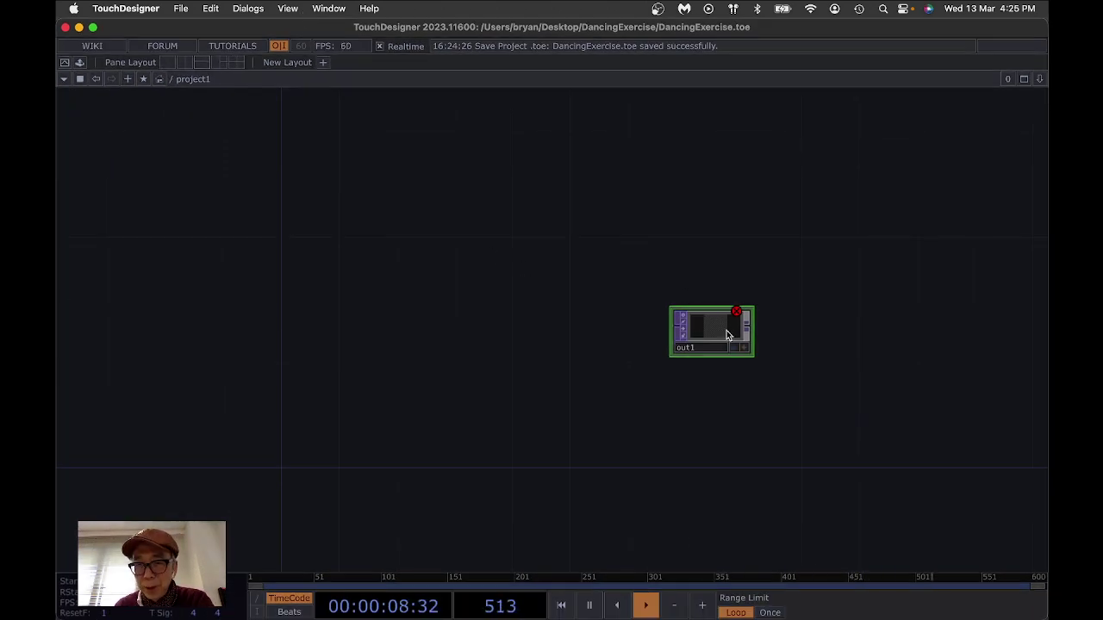
drag(726, 330, 810, 316)
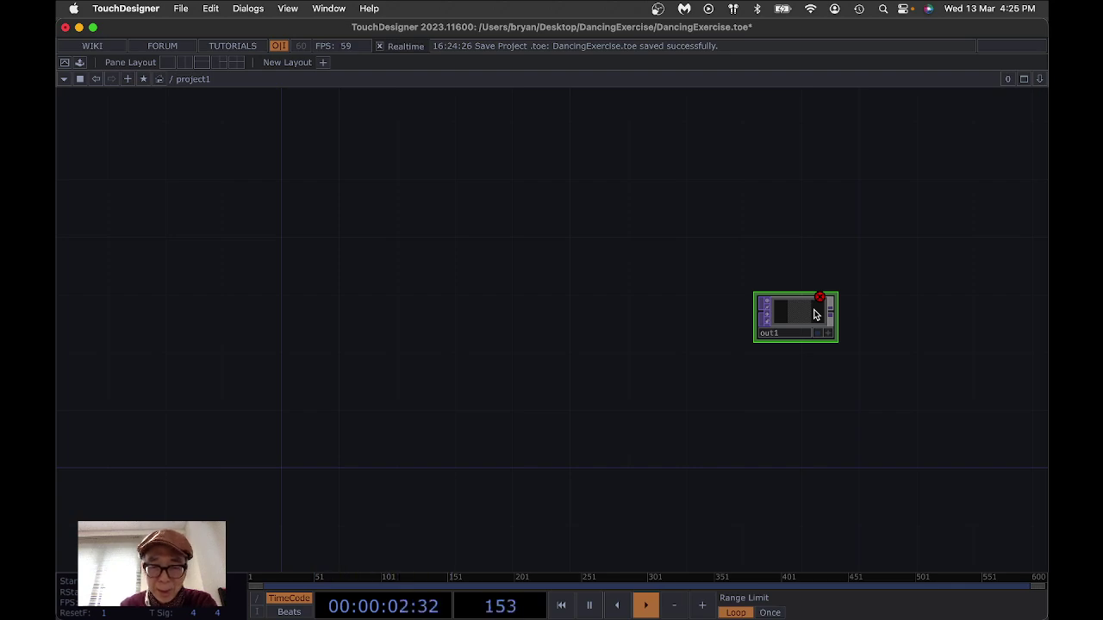
- Add a Movie File In TOP to the network, well to the left of the out1 operator
key(Tab)
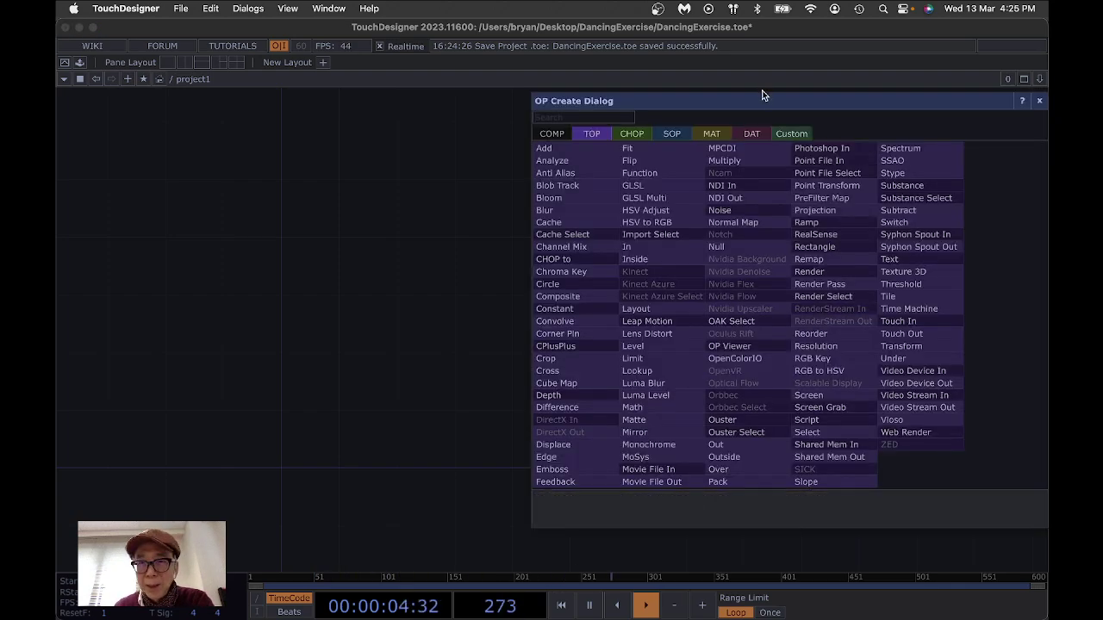
drag(770, 107, 487, 104)
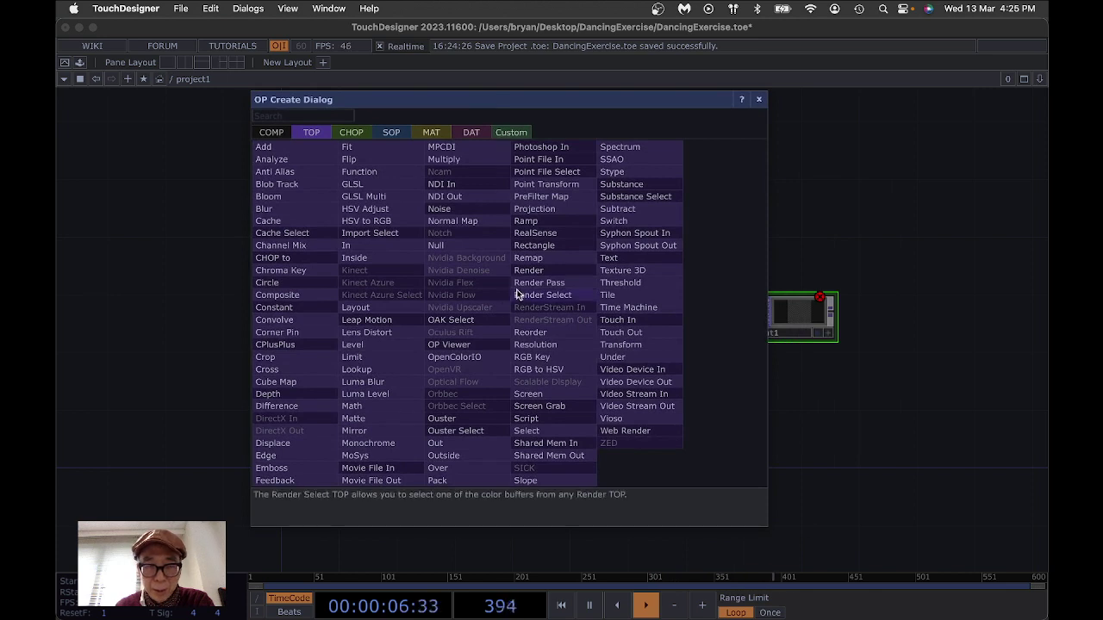
click(370, 468)
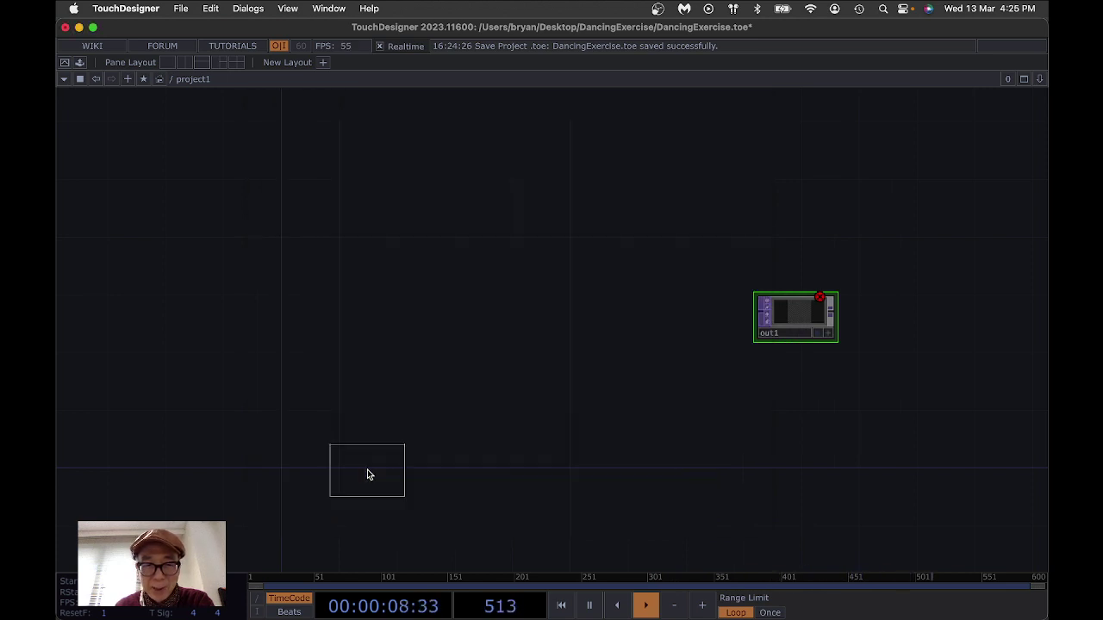
click(276, 263)
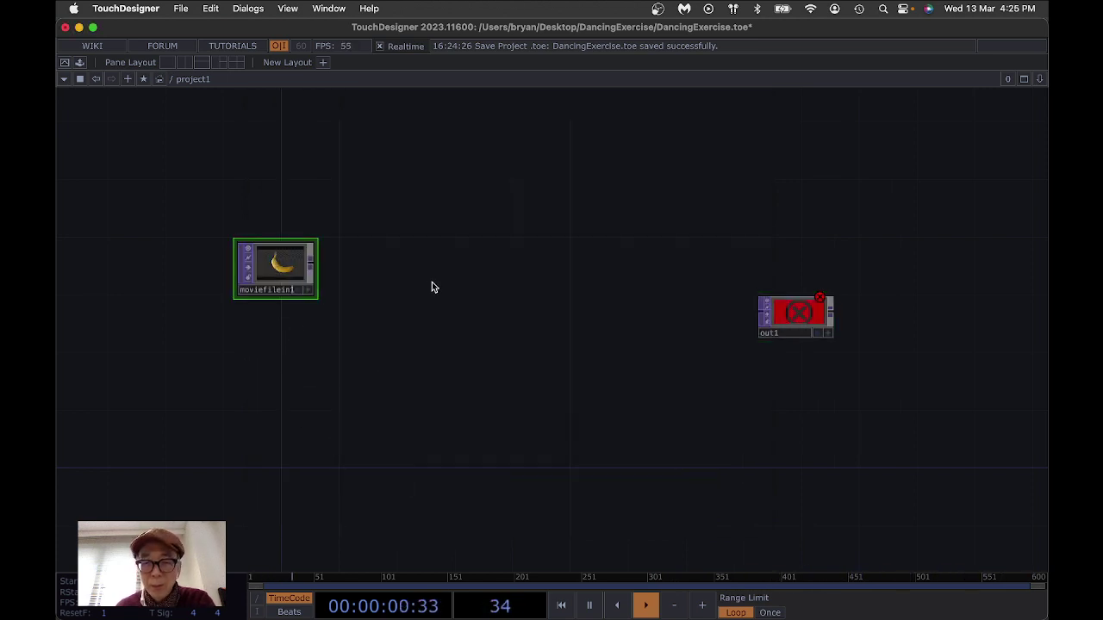
- Load mm001.png from the desktop's DancingExercise/Image folder as the file of the moviefilein1 operator
key(p)
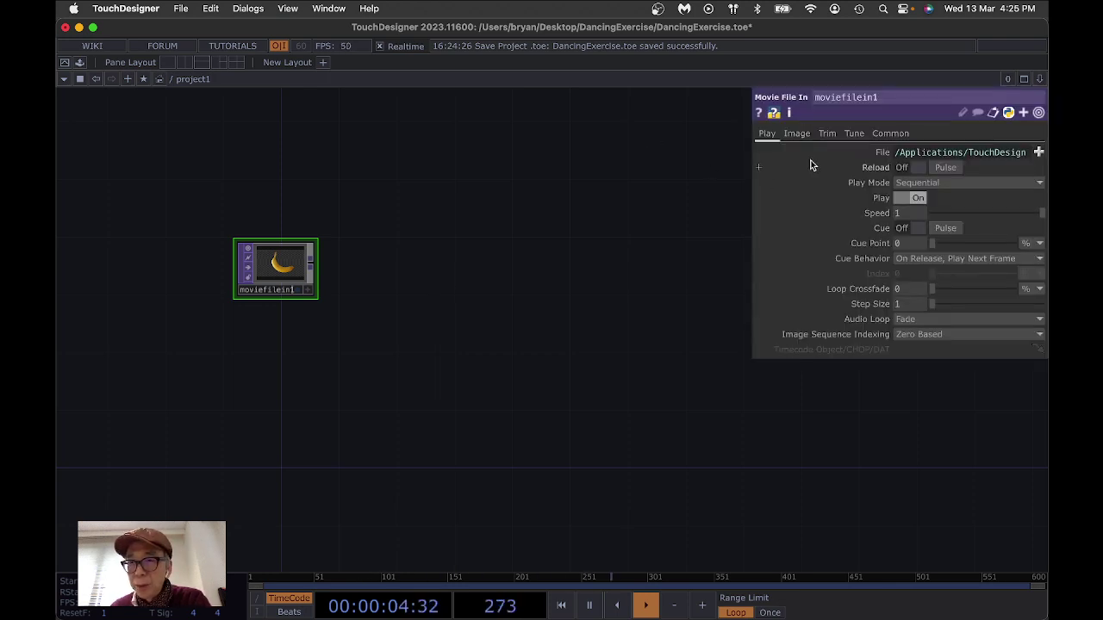
mouse_move(877, 161)
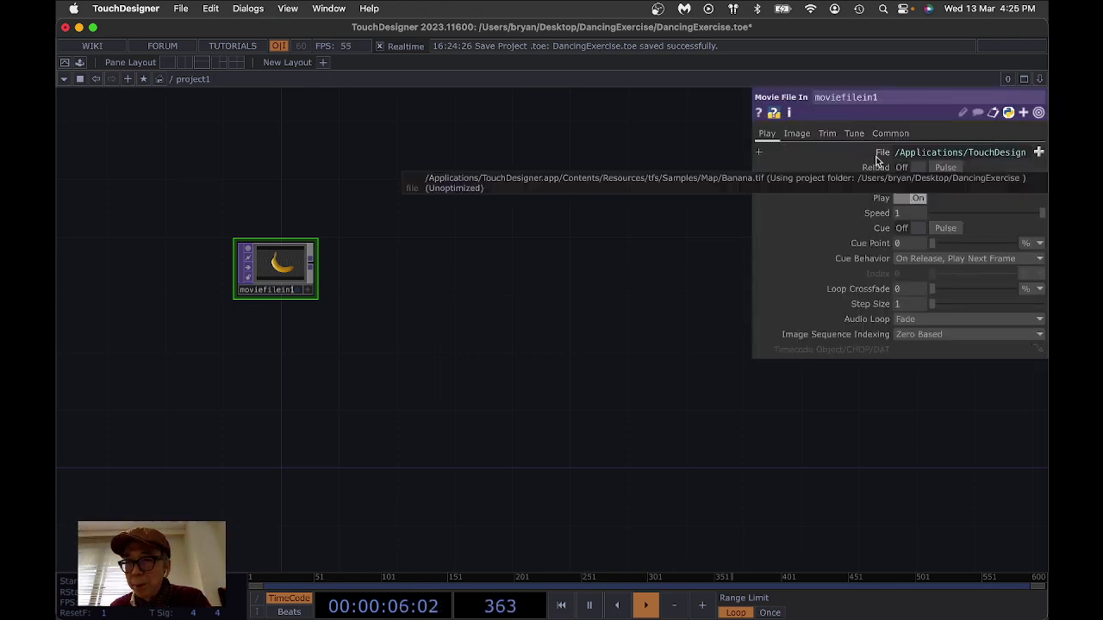
click(1039, 152)
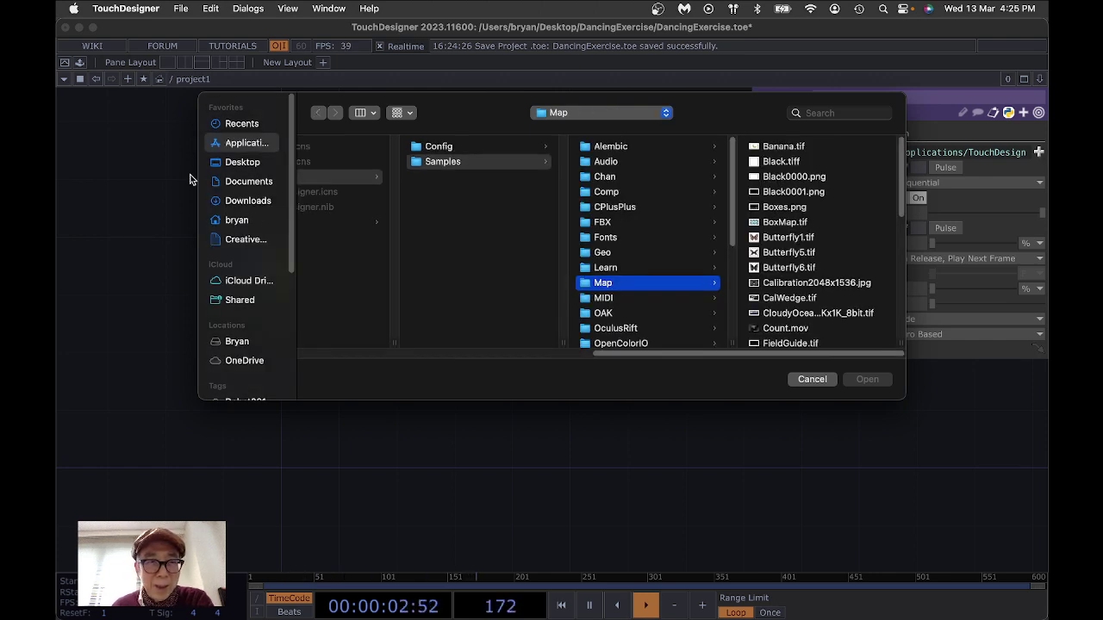
click(253, 164)
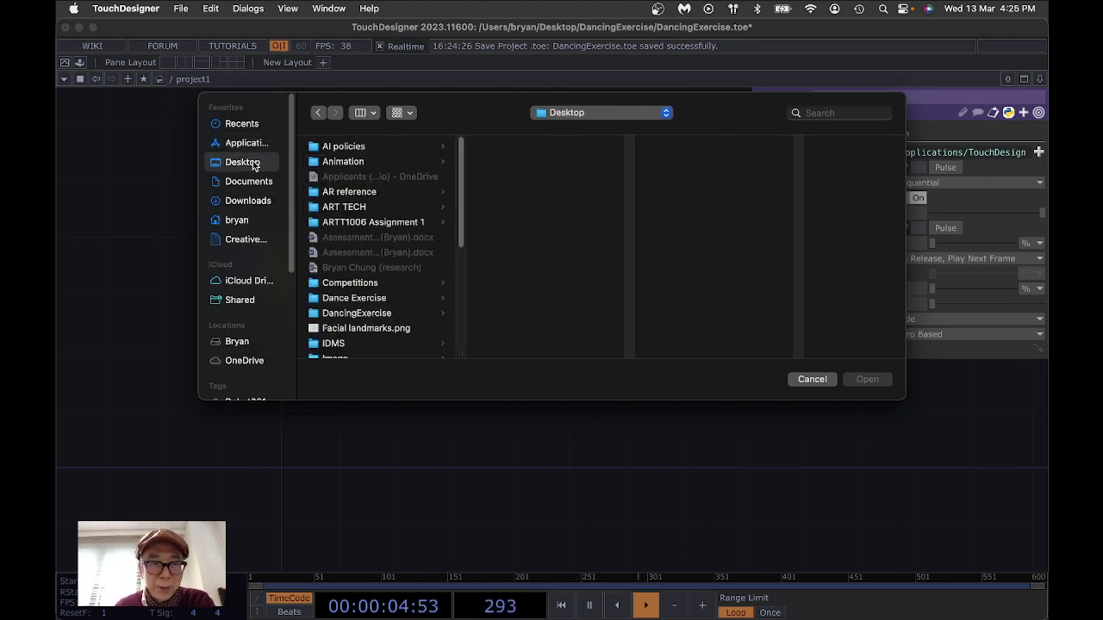
click(384, 316)
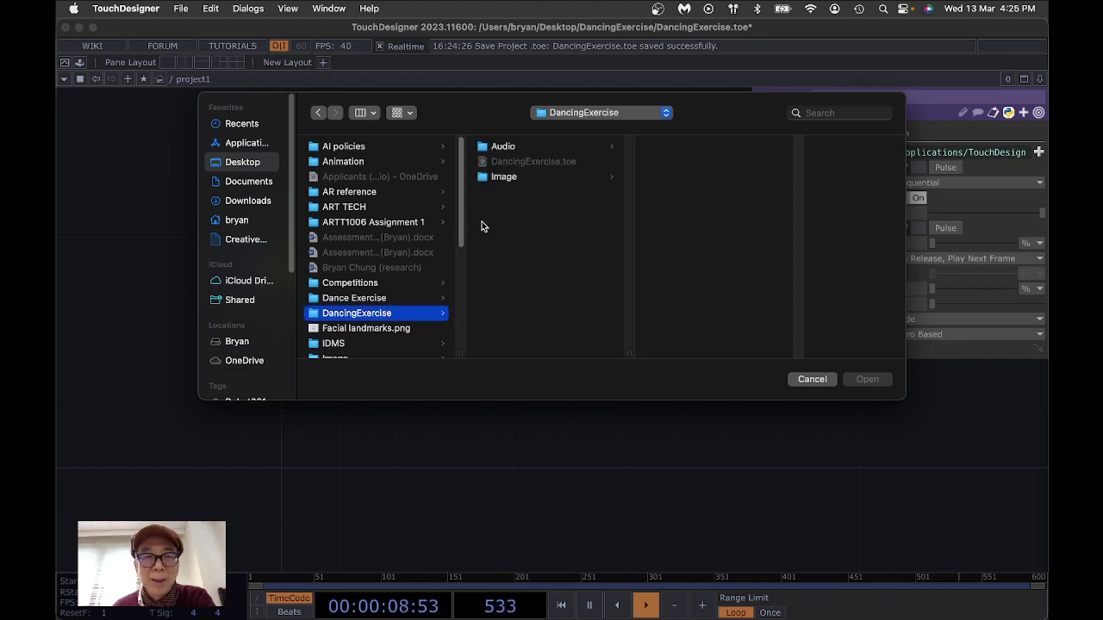
click(515, 182)
click(514, 179)
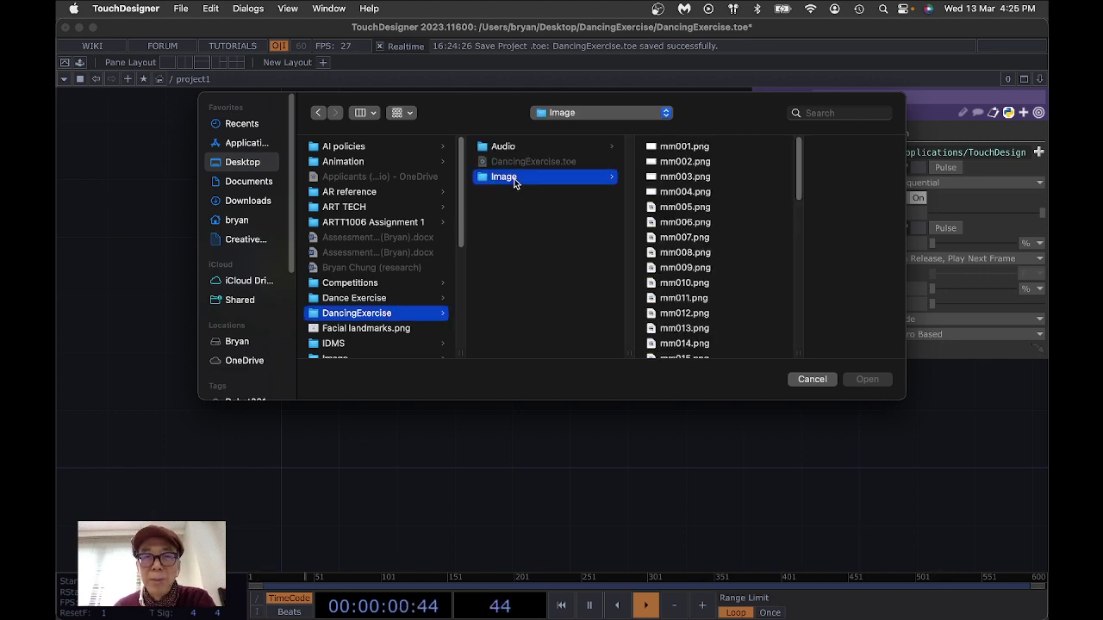
click(692, 147)
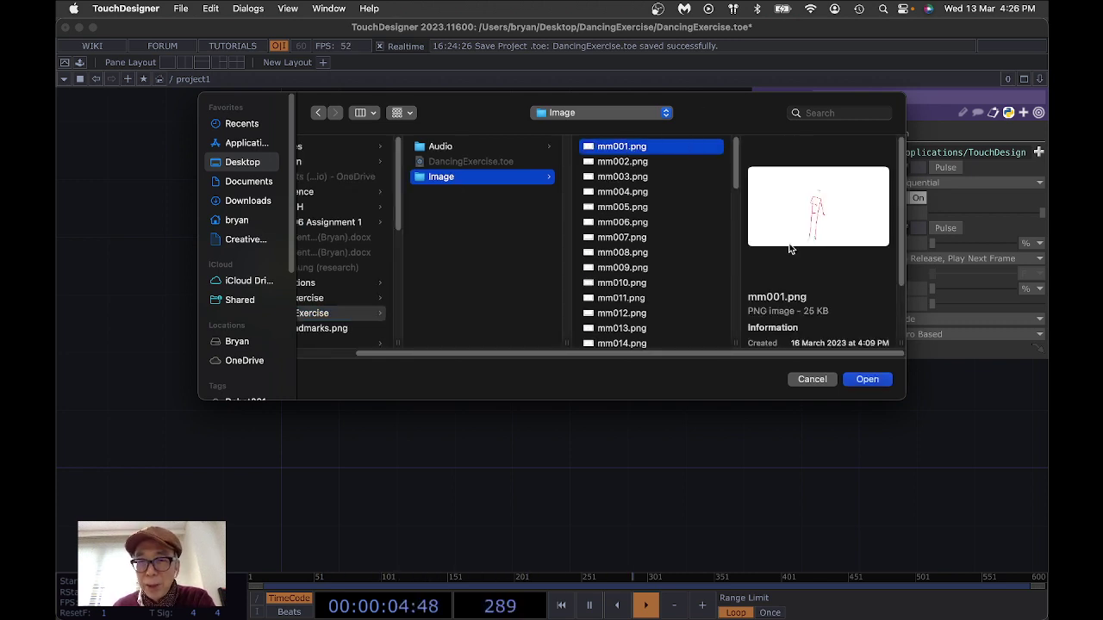
click(871, 381)
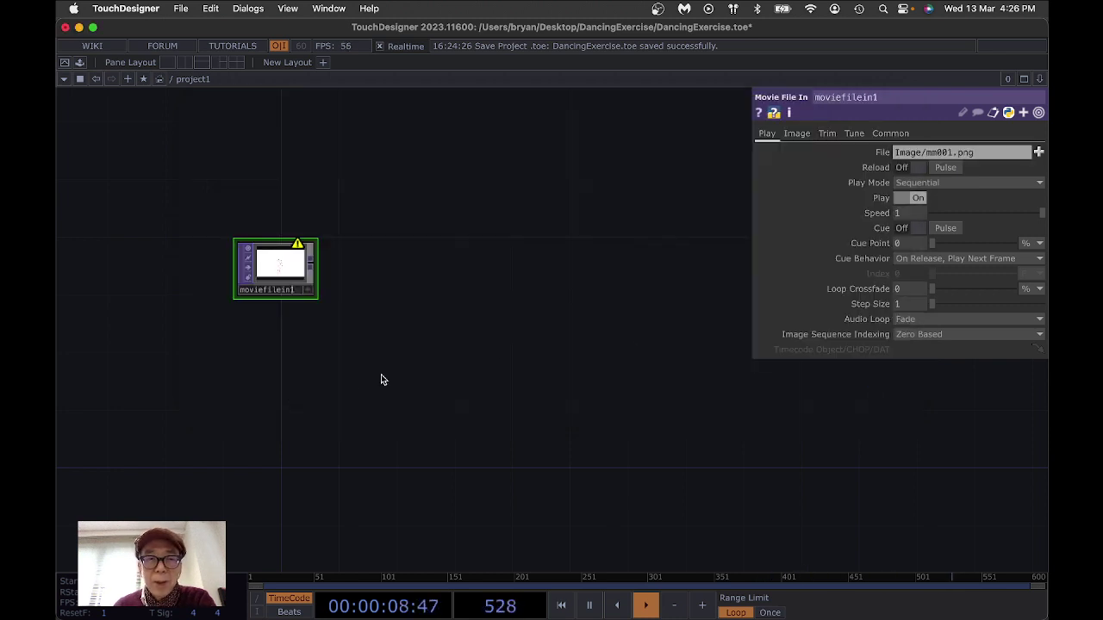
- Check moviefilein1's operator info and set its output to a custom resolution of 1280 x 720
middle_click(288, 263)
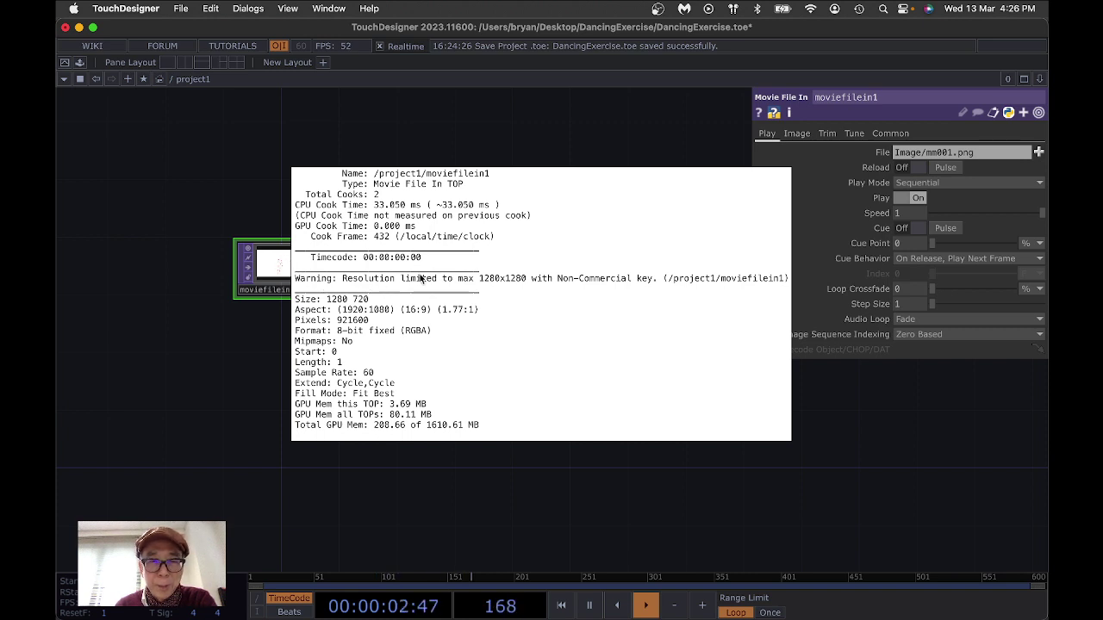
middle_drag(416, 296, 264, 267)
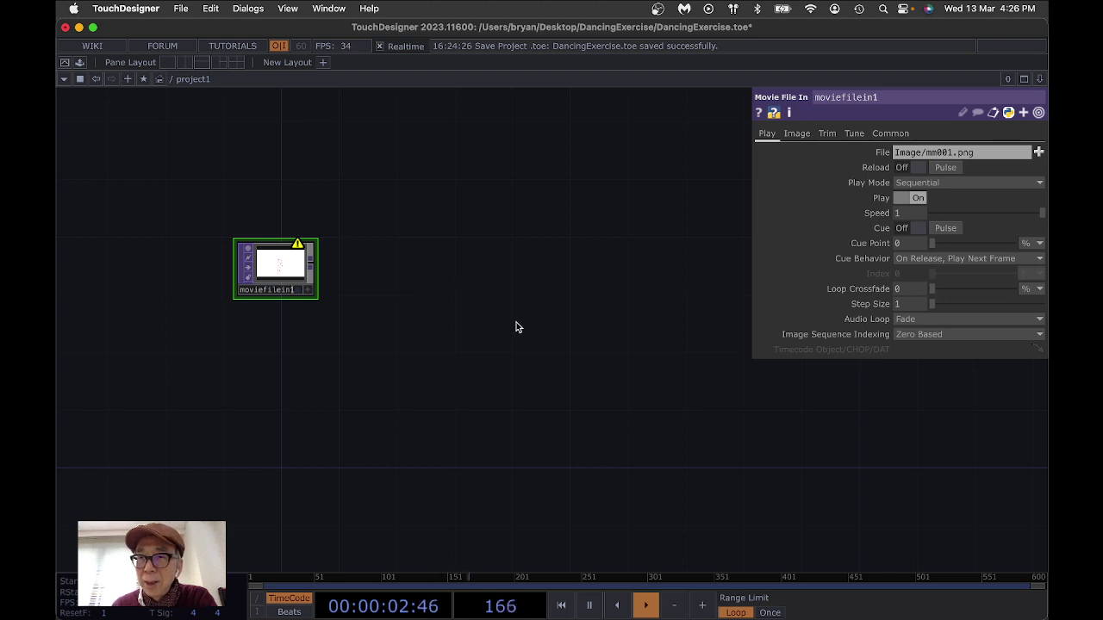
click(891, 133)
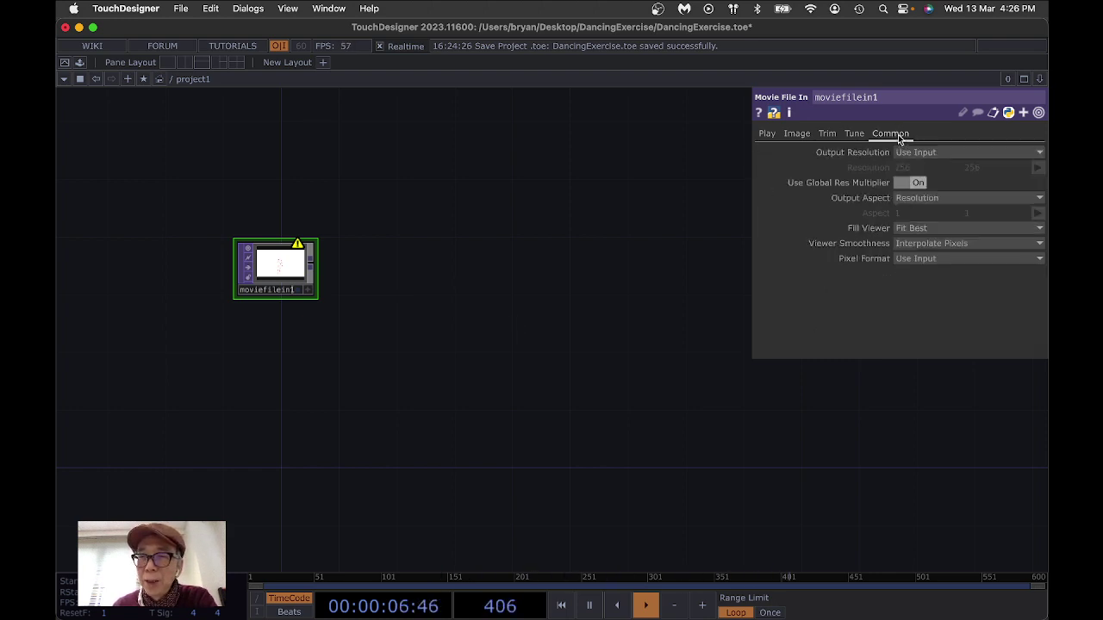
click(920, 152)
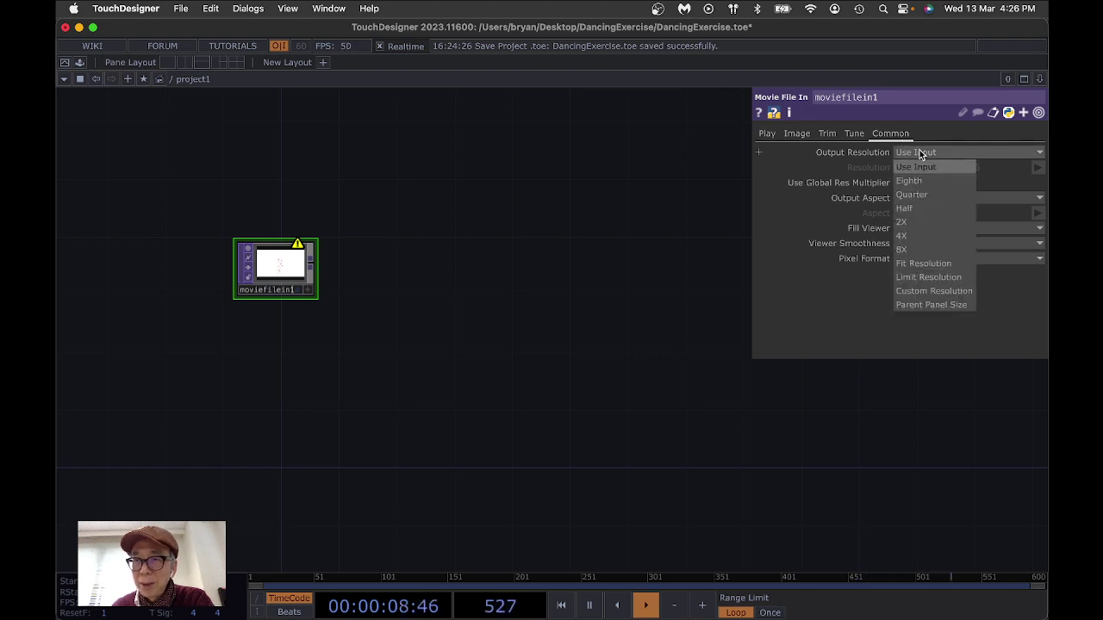
click(935, 292)
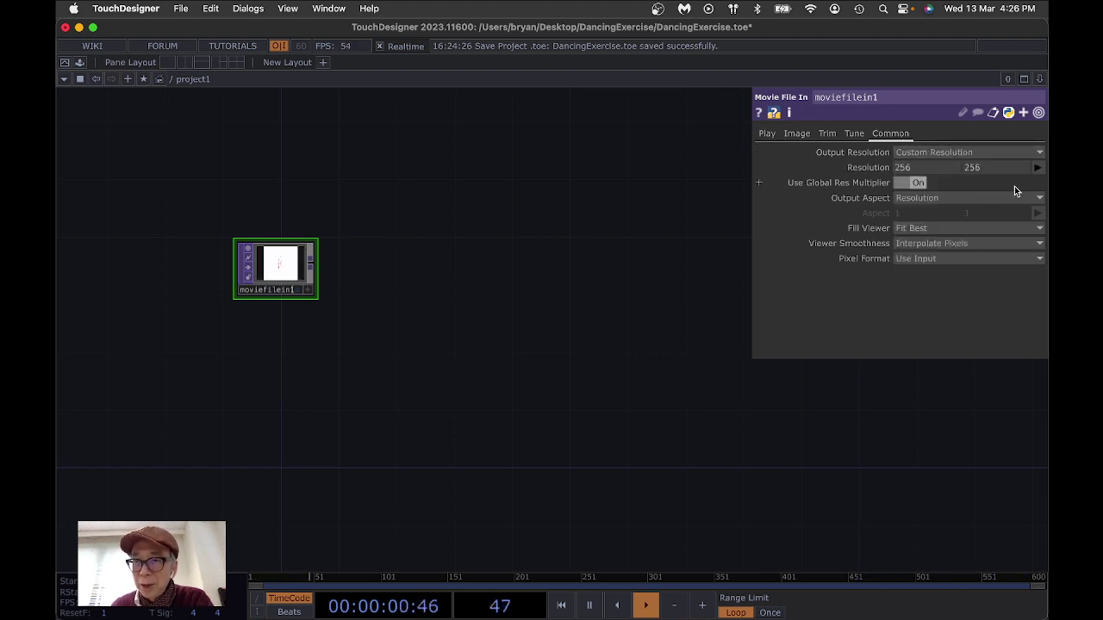
click(1038, 168)
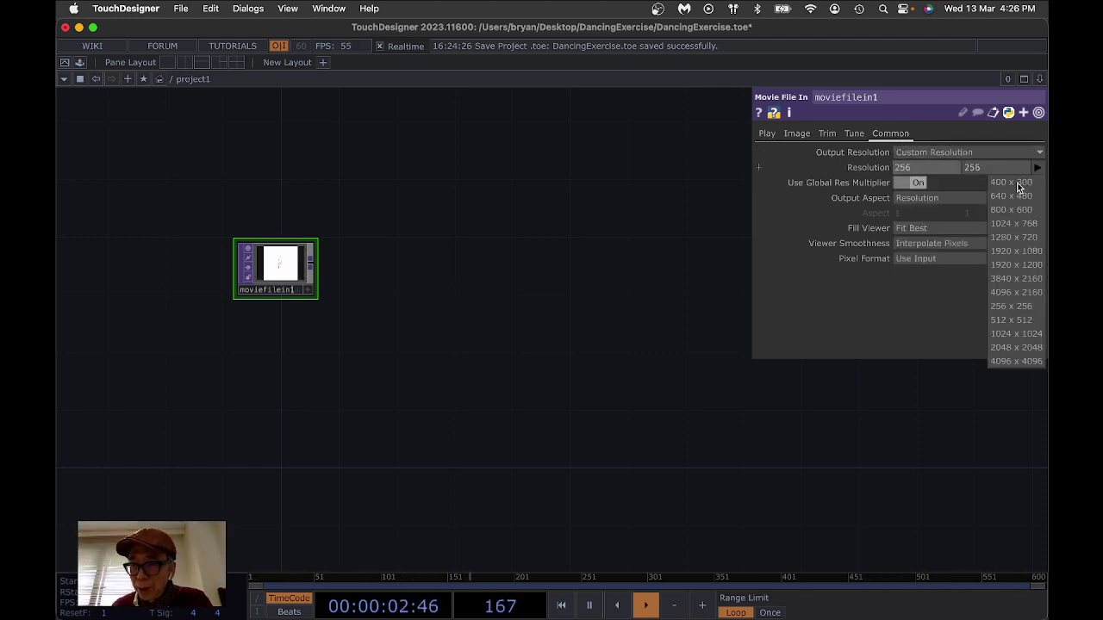
click(1010, 238)
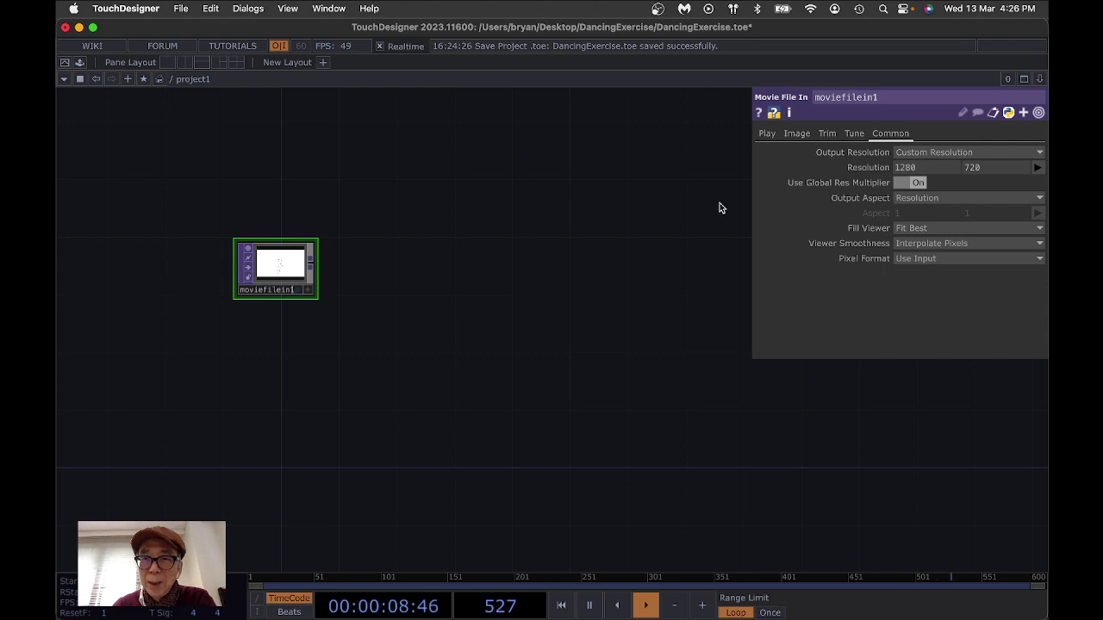
- Shorten moviefilein1's file path to Image so that it reads the whole folder as an image sequence
click(766, 134)
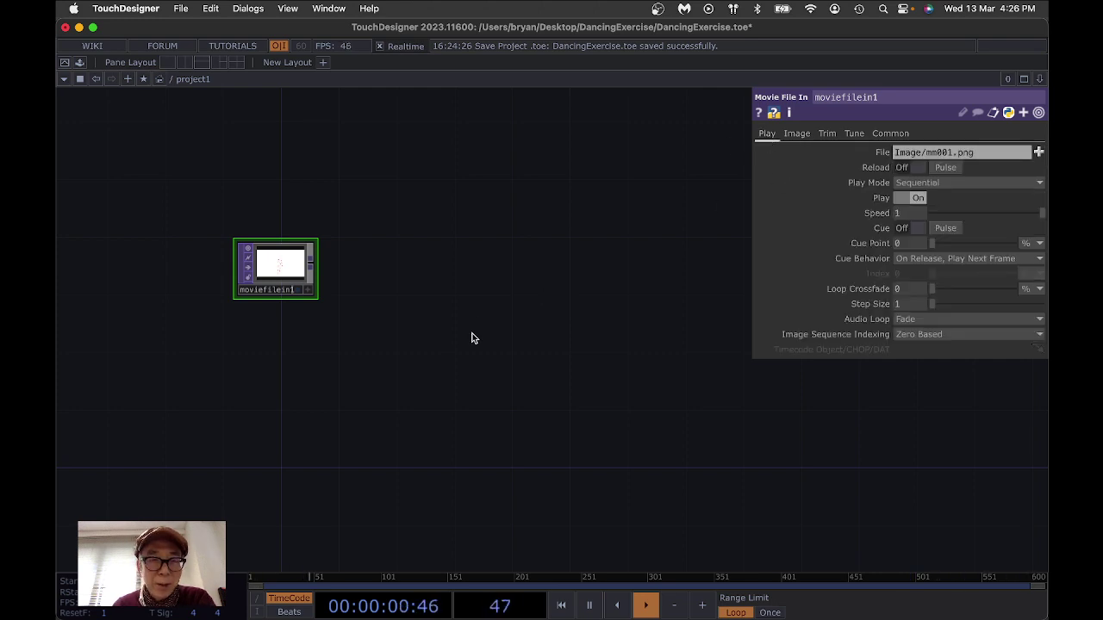
drag(471, 338, 561, 330)
scroll(559, 331, up, 3)
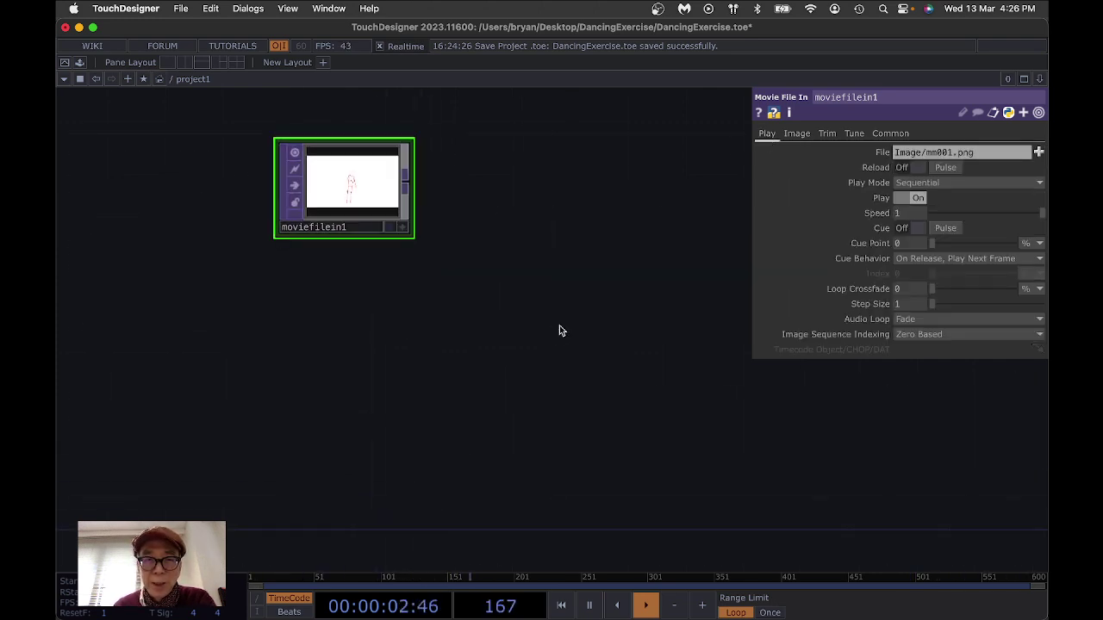
drag(532, 263, 585, 324)
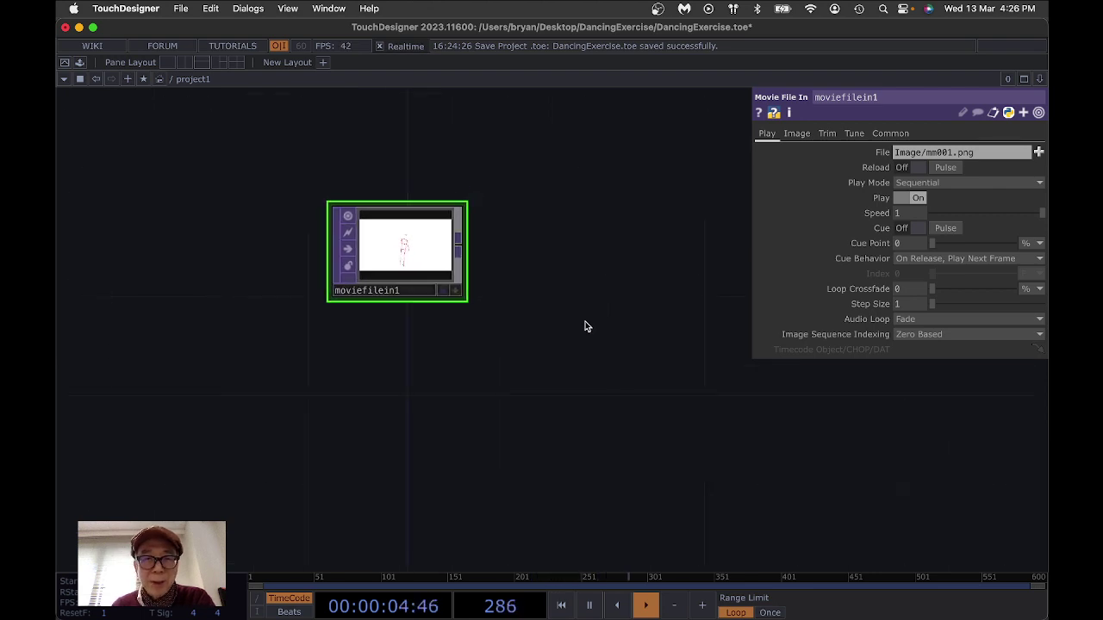
click(928, 159)
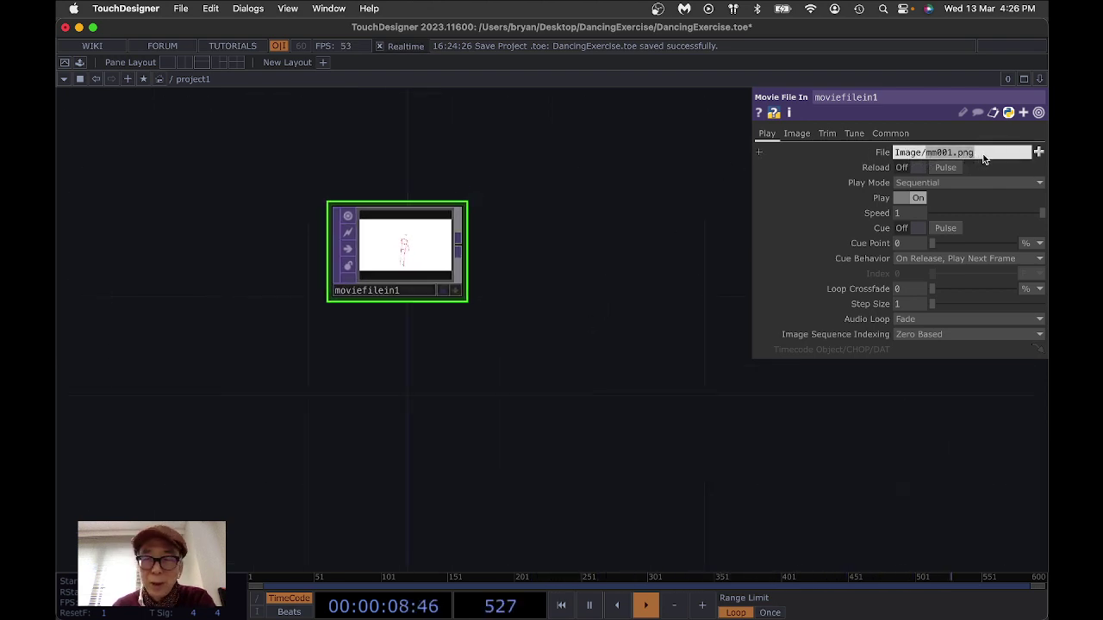
click(988, 154)
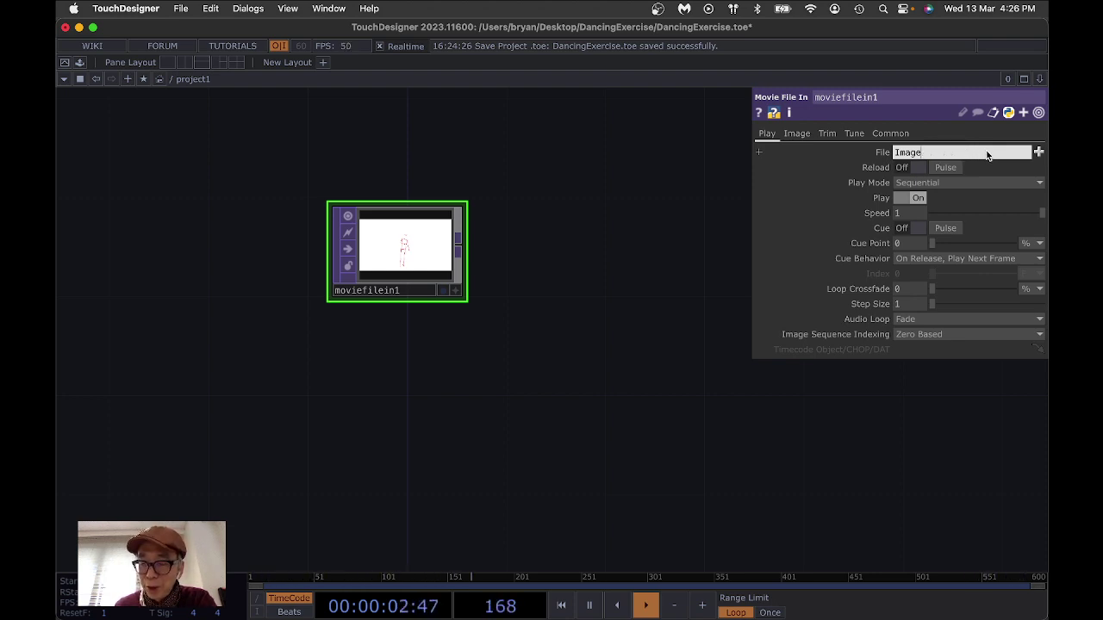
key(Return)
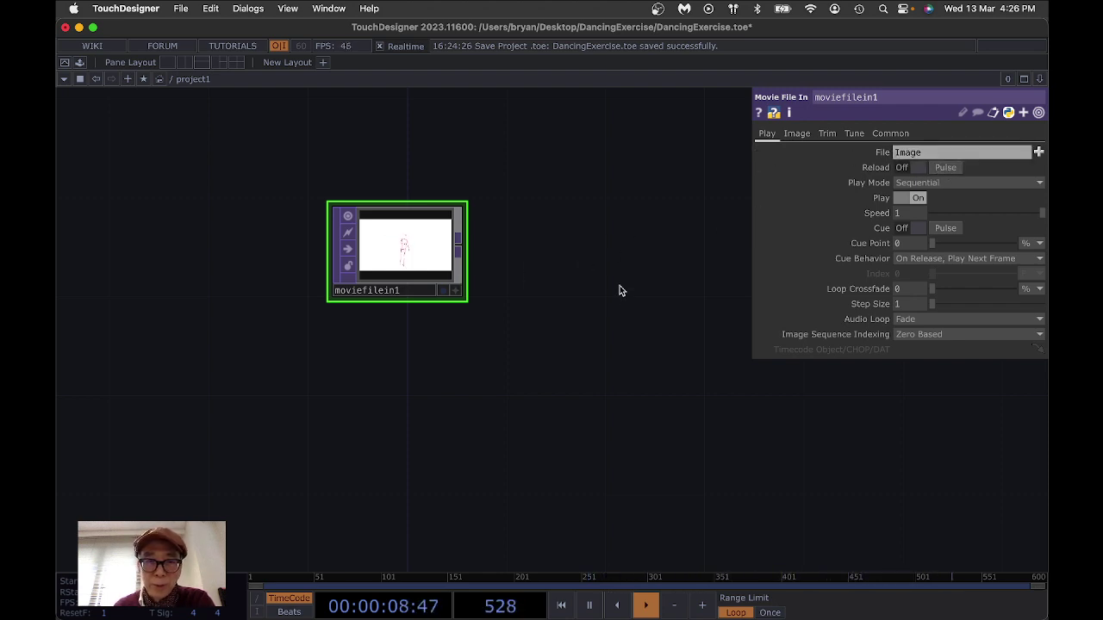
- Set moviefilein1's play mode to Specify Index and check the sequence length in its operator info
scroll(573, 298, up, 5)
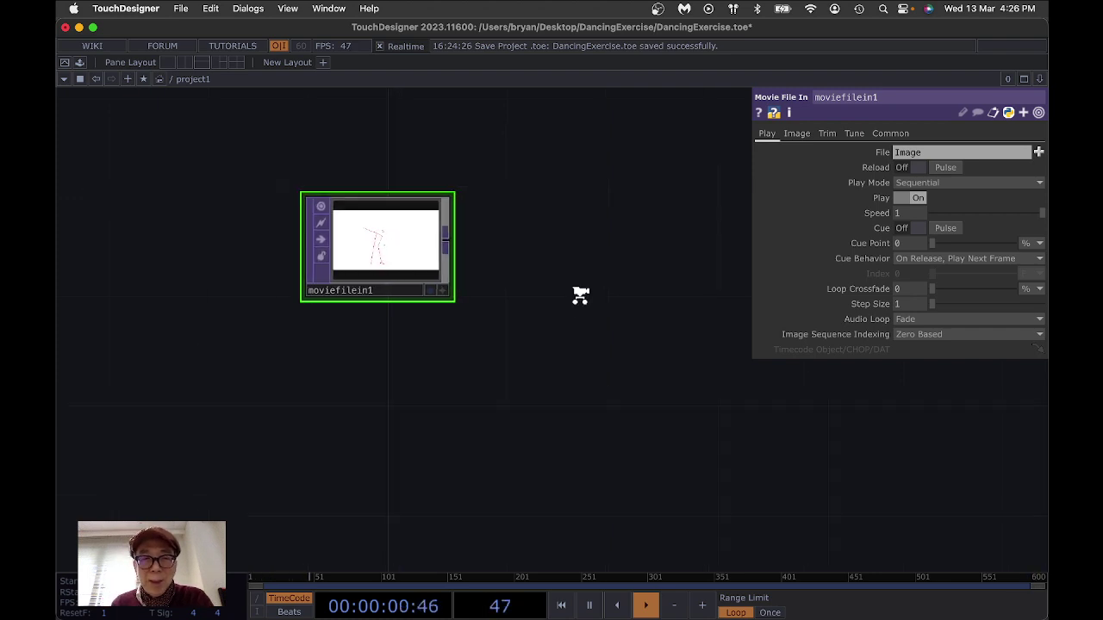
drag(492, 297, 525, 301)
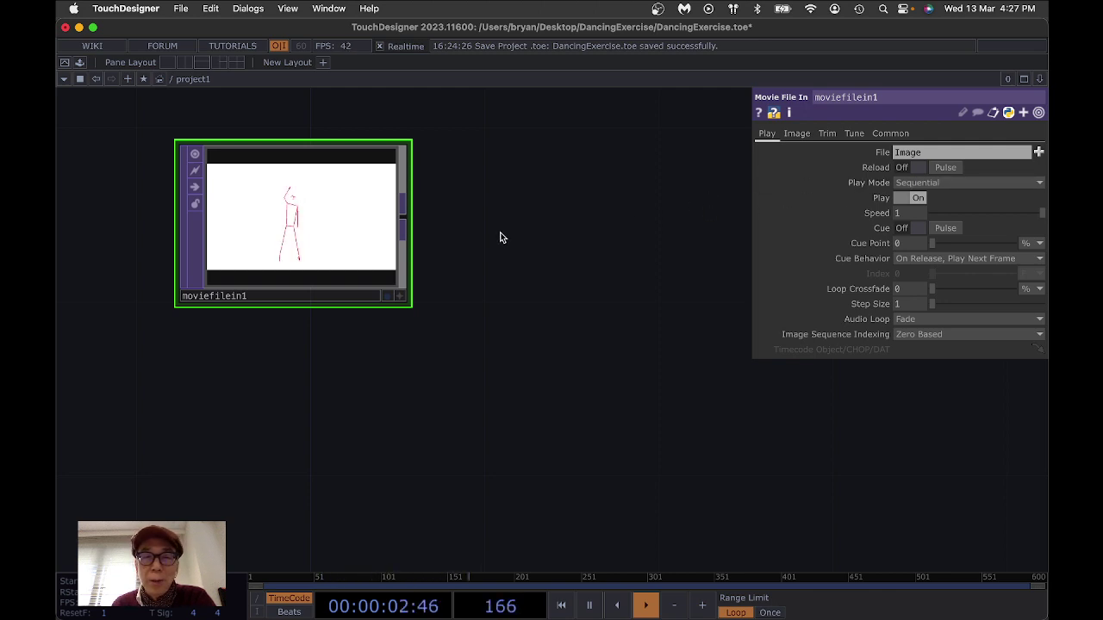
click(939, 184)
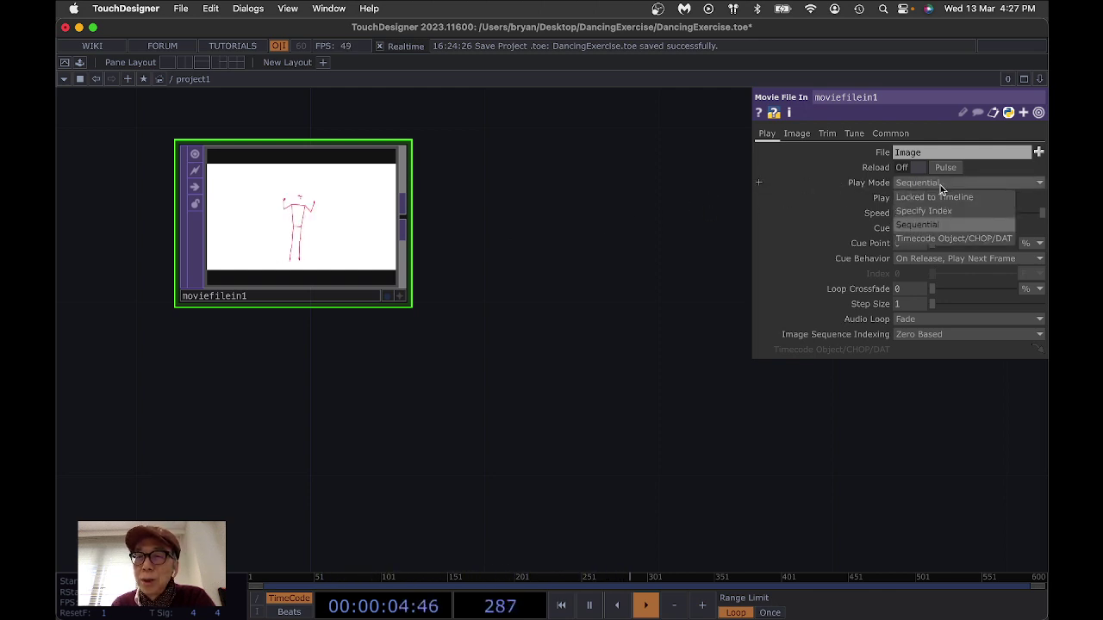
click(921, 212)
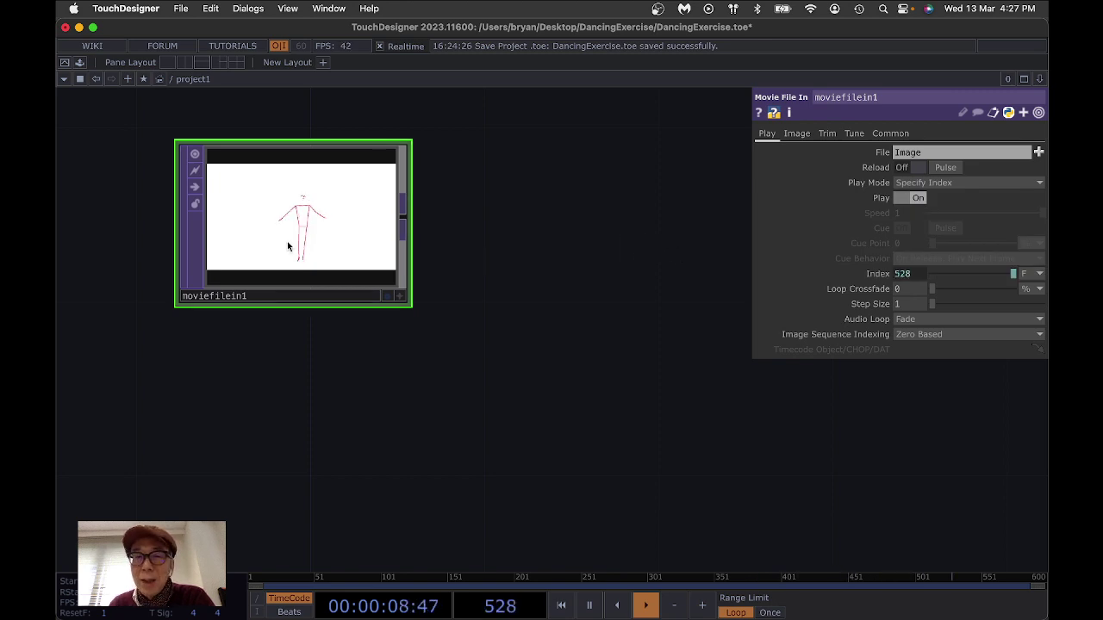
middle_click(290, 203)
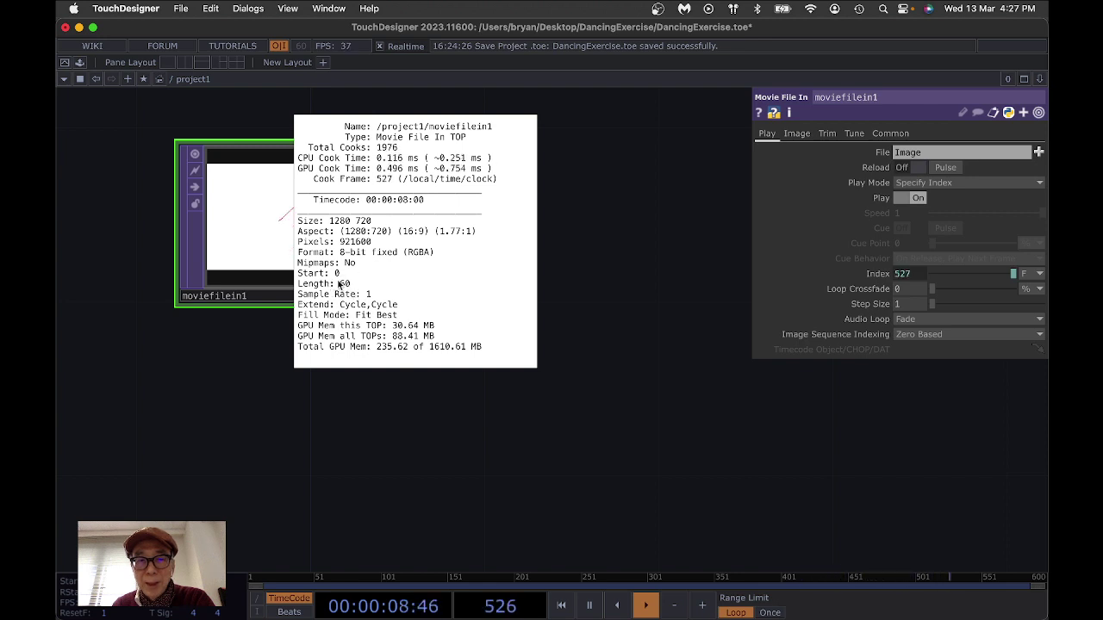
middle_drag(548, 260, 629, 212)
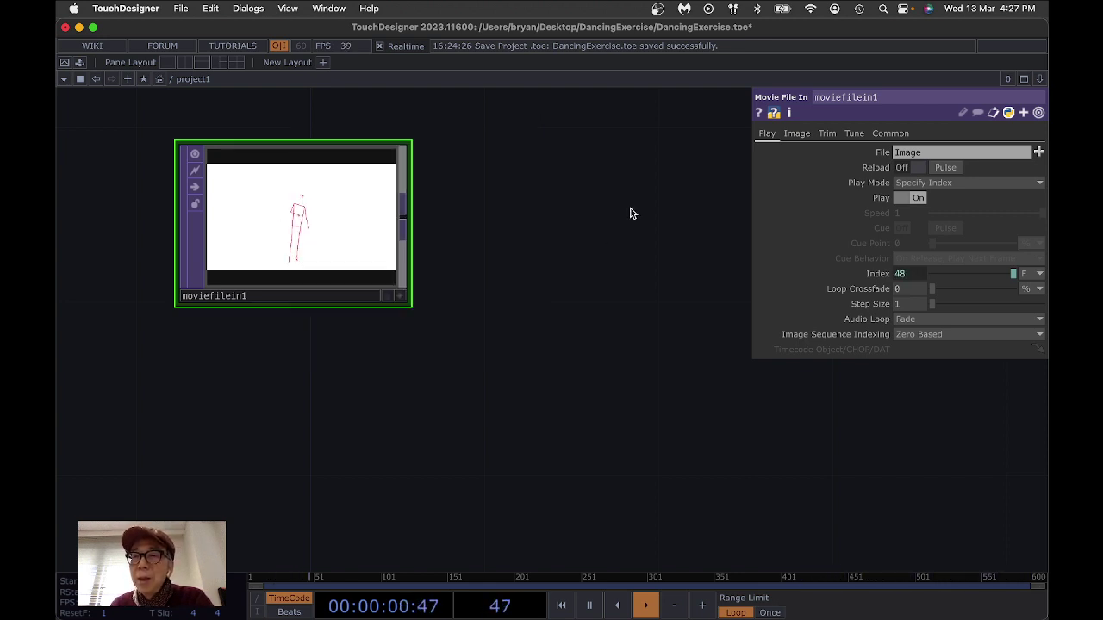
- Switch the unit of moviefilein1's index from frames to Index and set the index value to 0
click(1027, 288)
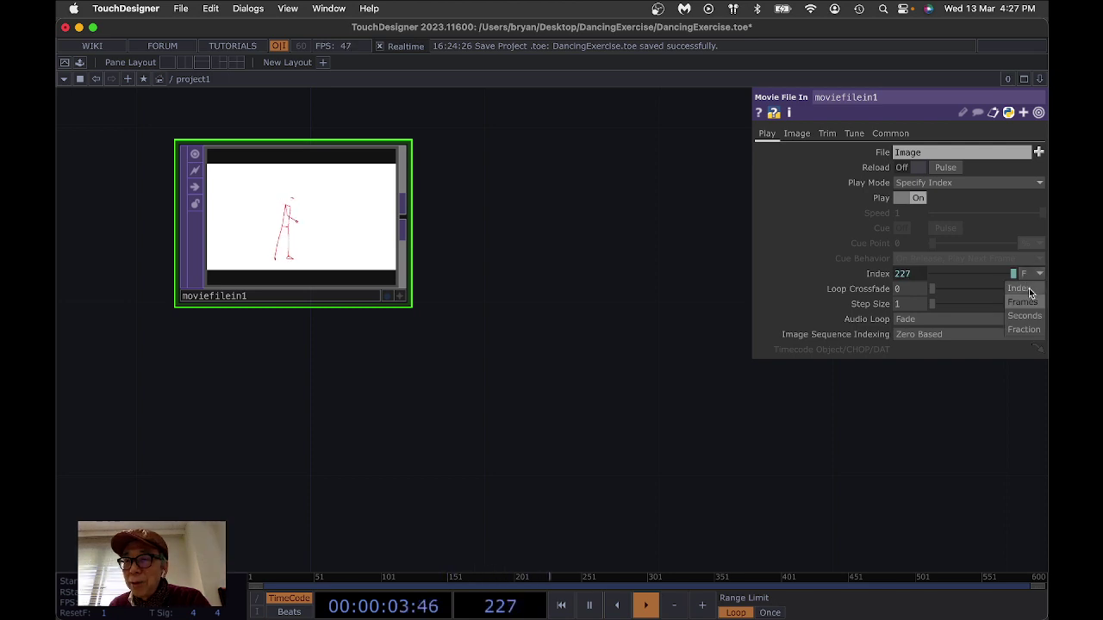
click(1029, 291)
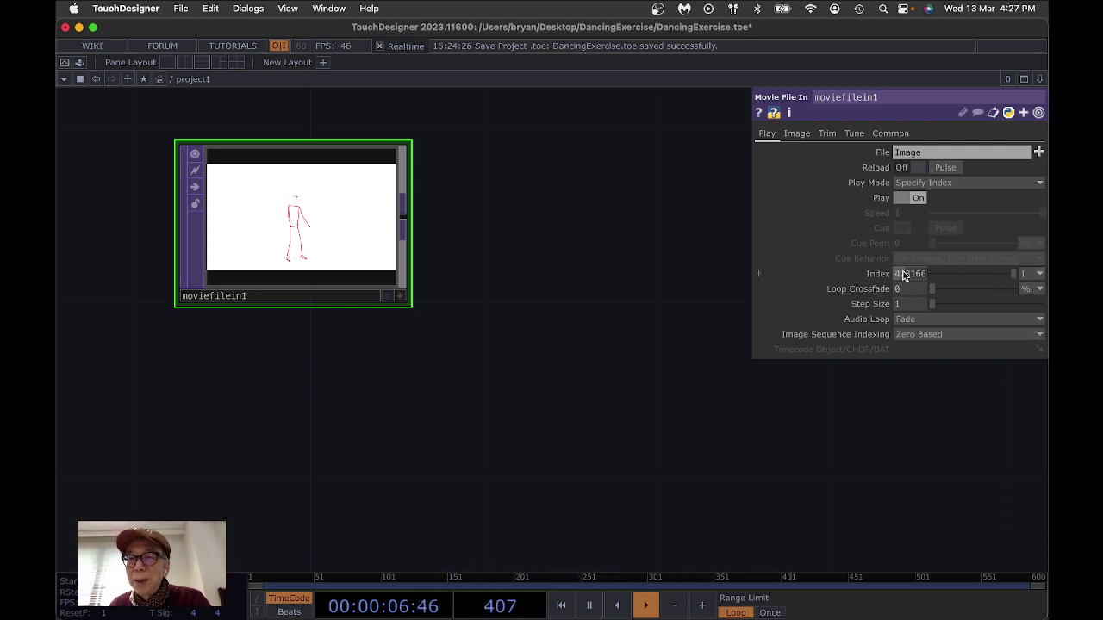
mouse_move(903, 274)
mouse_down()
mouse_move(889, 273)
mouse_move(925, 274)
mouse_up()
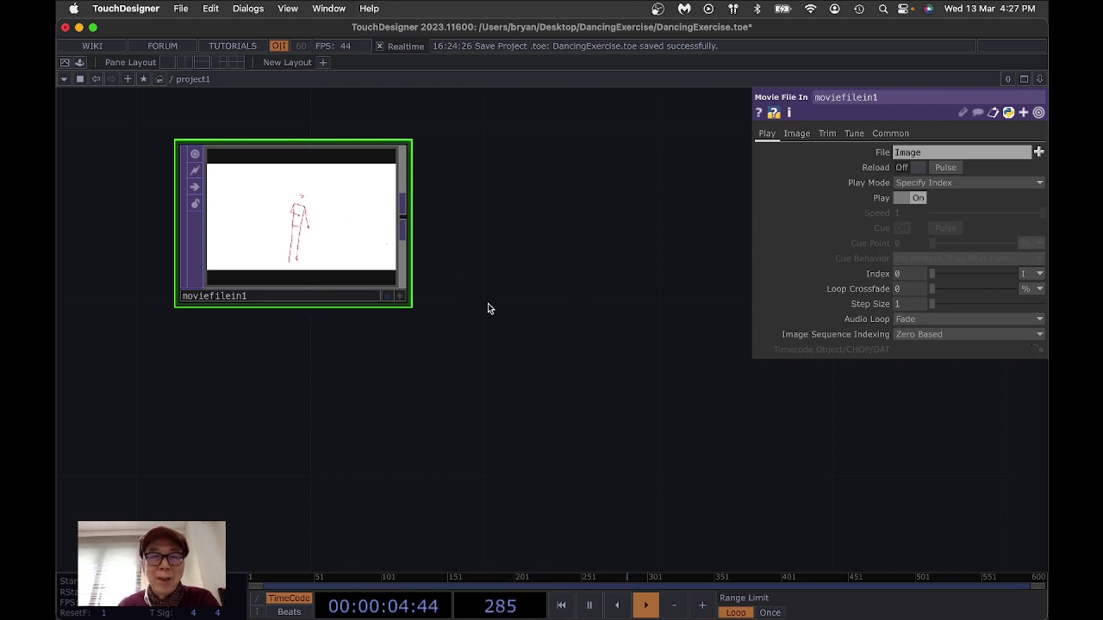
drag(488, 308, 438, 263)
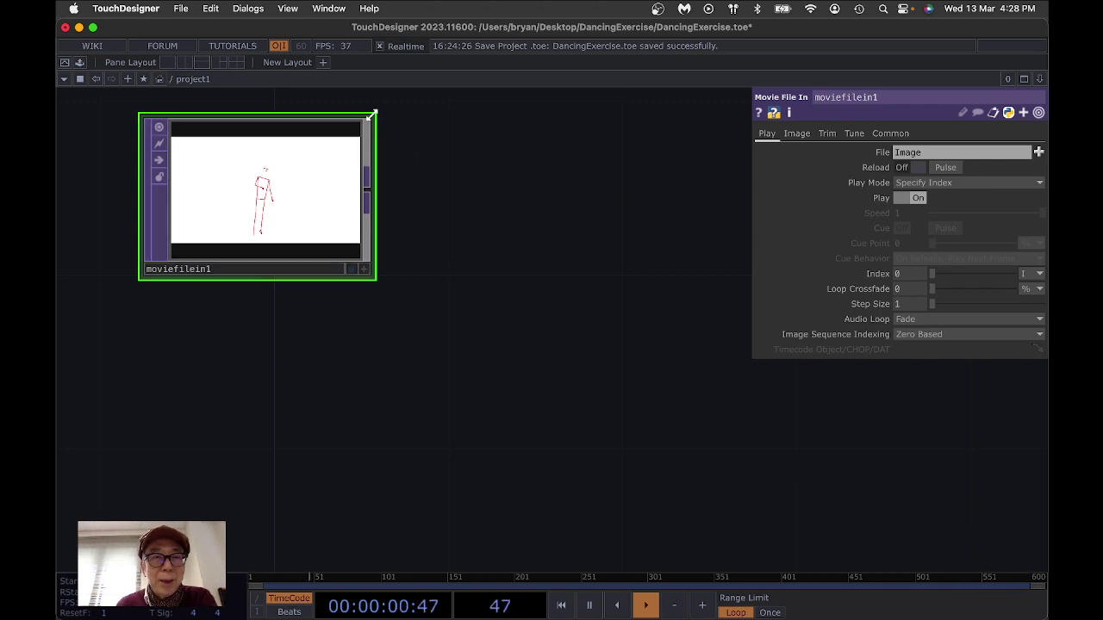
- Save the project, then switch to Finder and show the DancingExercise folder beside the TouchDesigner window
click(180, 7)
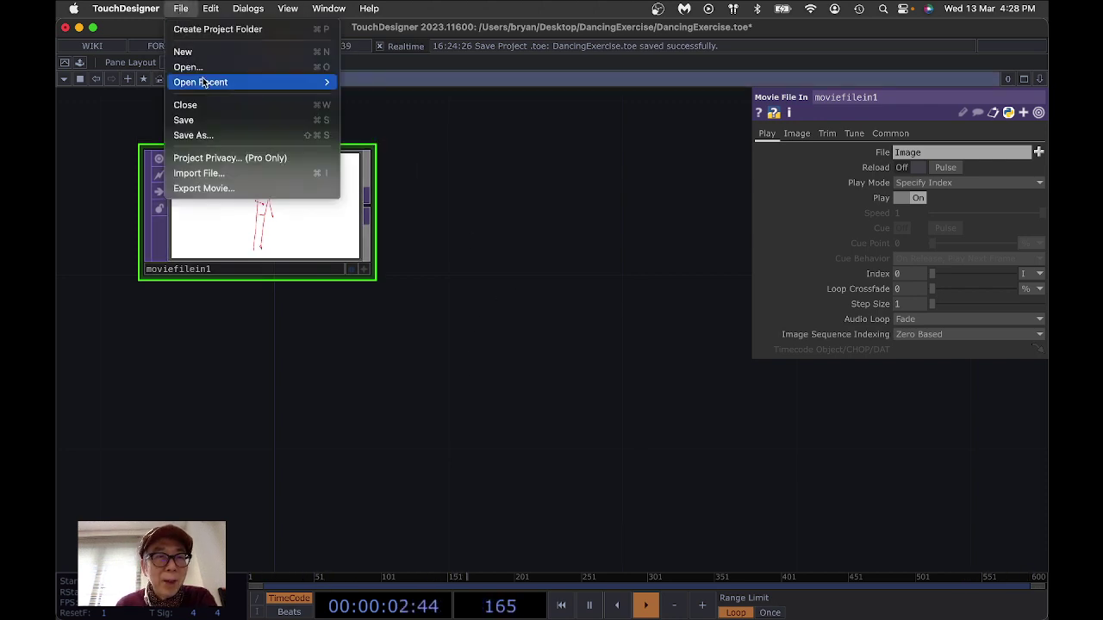
click(205, 120)
drag(217, 31, 379, 191)
click(523, 53)
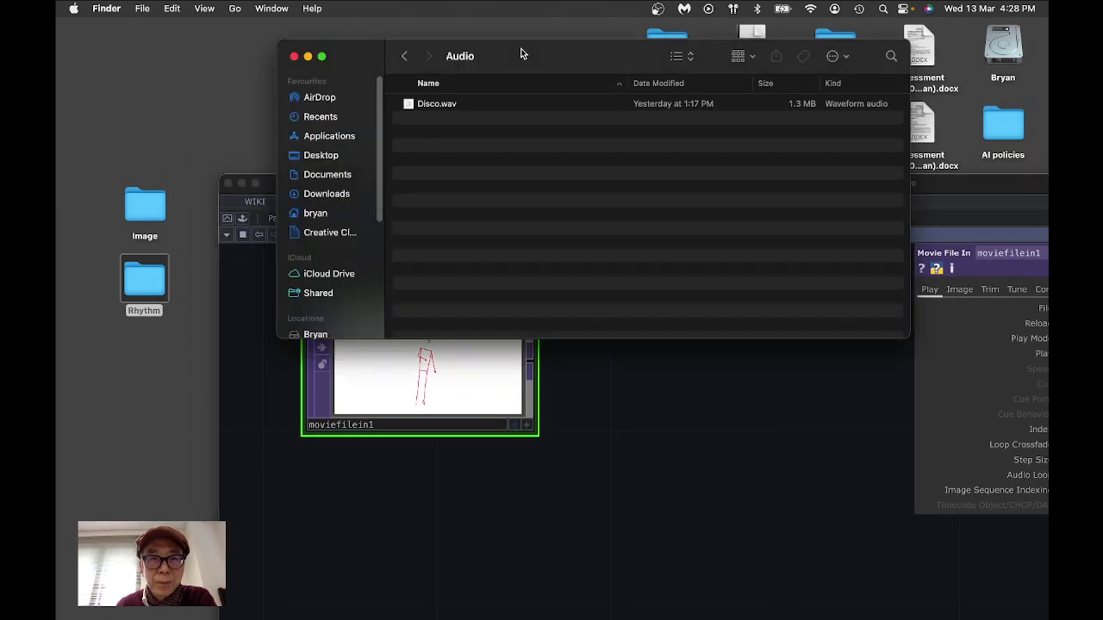
click(404, 58)
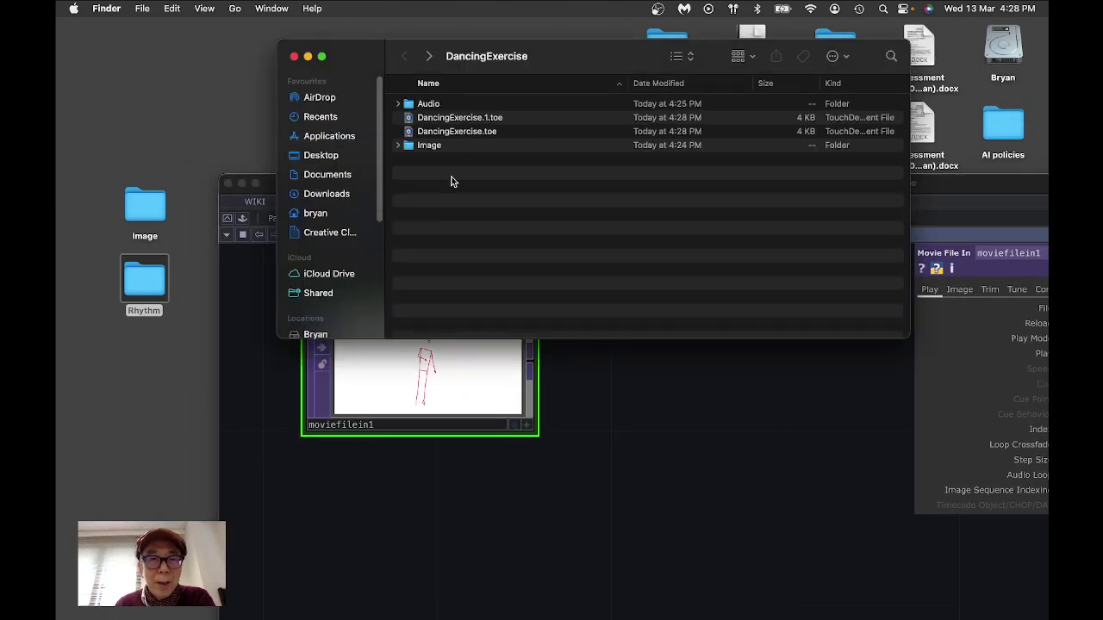
drag(580, 67, 358, 30)
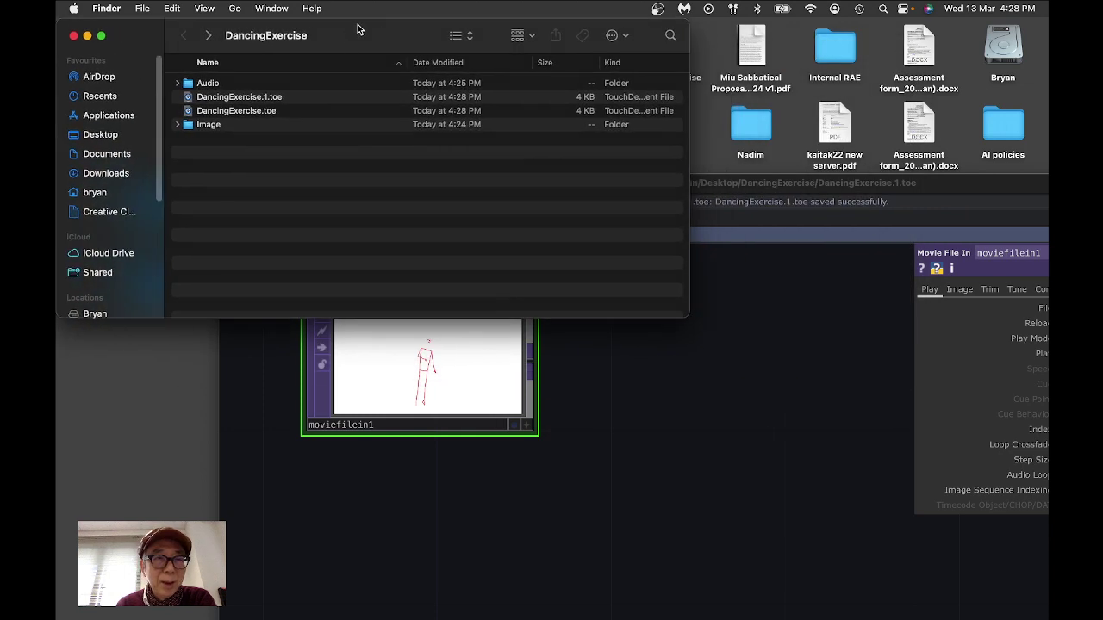
- Add Disco.wav from the project's Audio folder to the network beneath moviefilein1 and move the TouchDesigner window back into full view
double_click(207, 82)
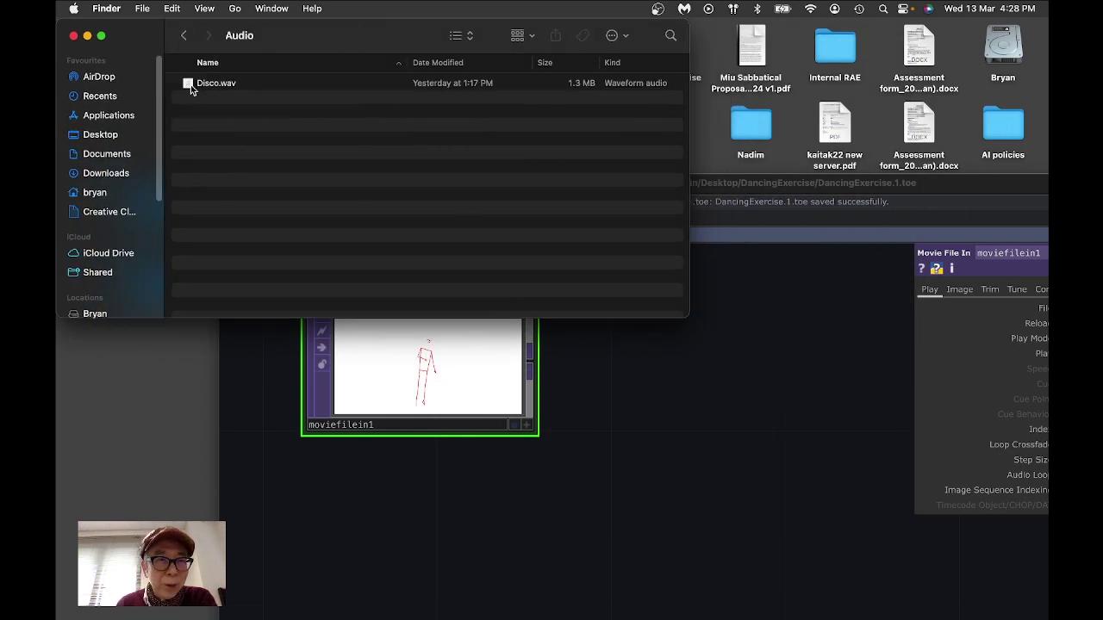
drag(188, 86, 384, 535)
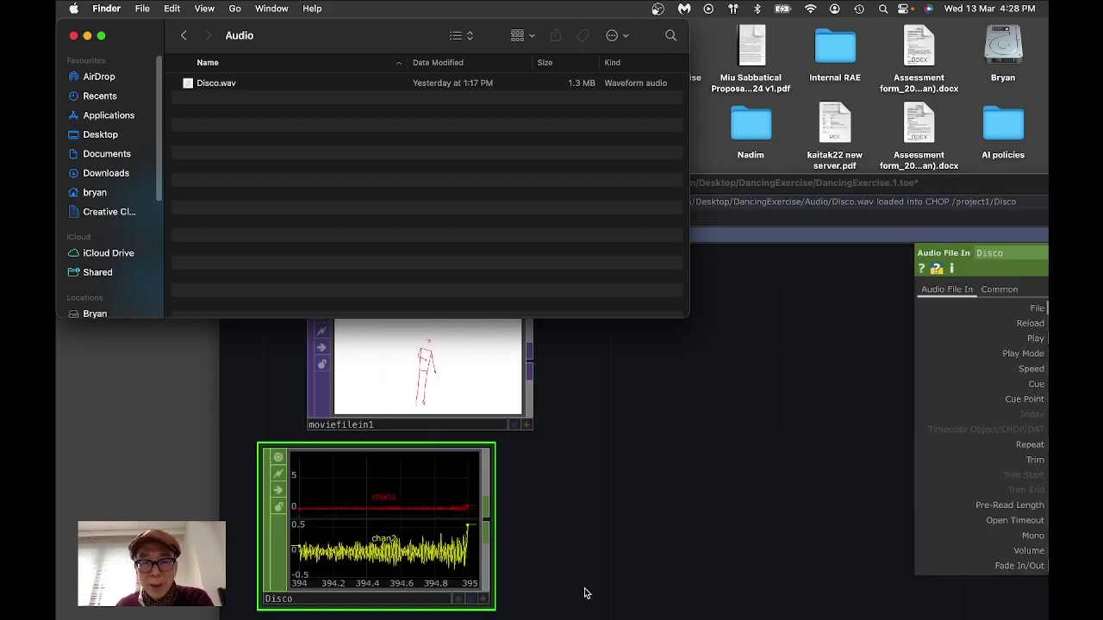
click(660, 541)
drag(969, 183, 807, 30)
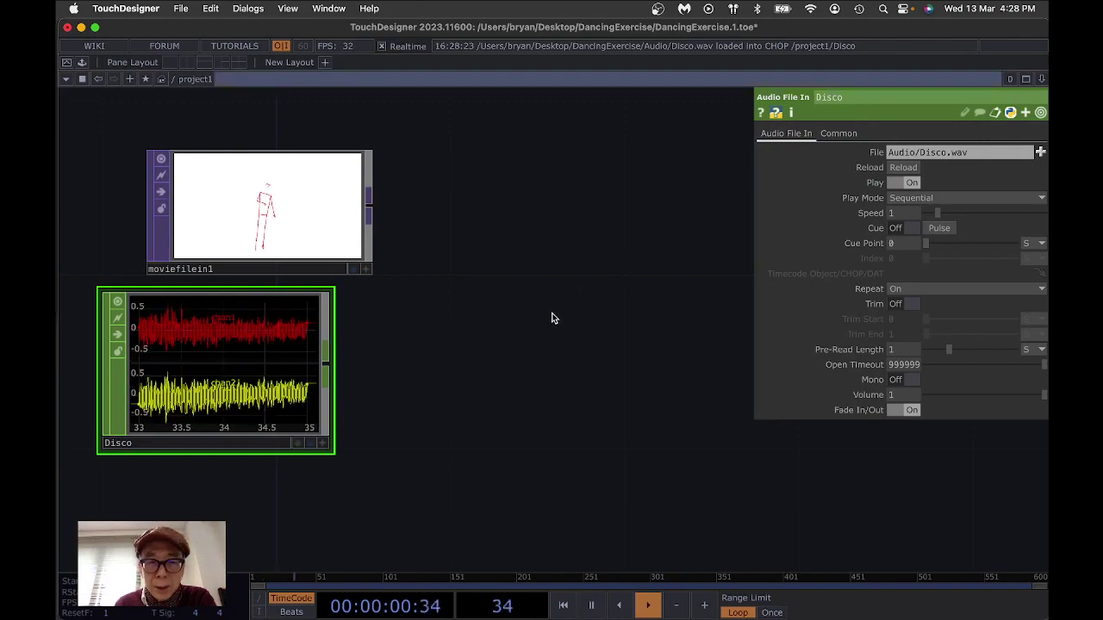
- Line up the Disco operator beneath moviefilein1 with a clear gap between them, and hide the parameter display
scroll(510, 337, down, 1)
drag(233, 356, 258, 390)
scroll(426, 351, up, 2)
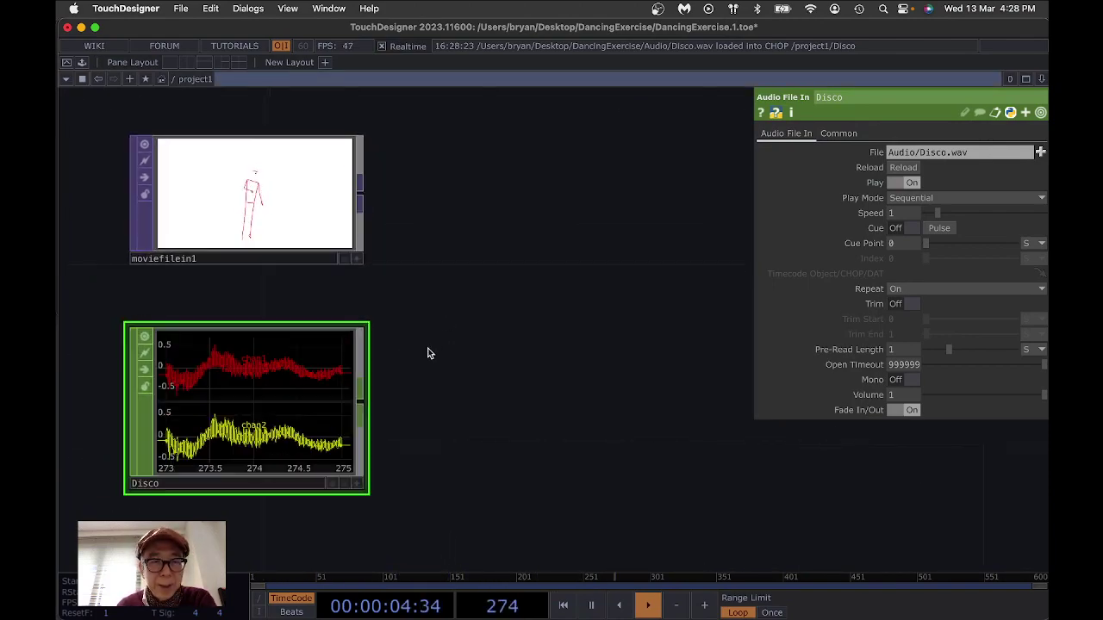
scroll(427, 351, down, 2)
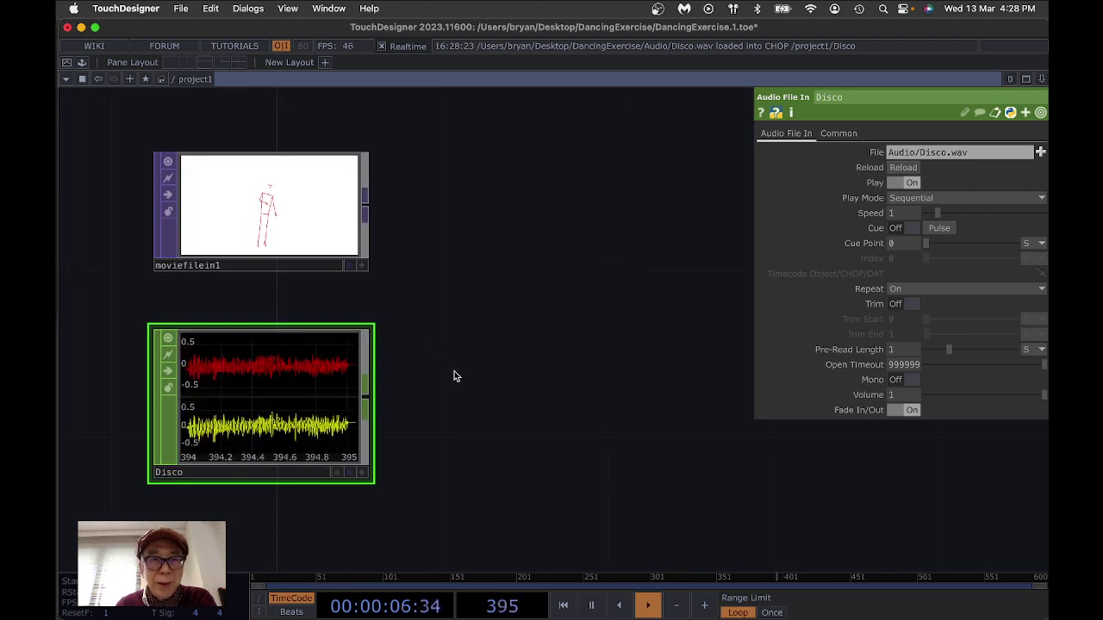
scroll(535, 444, down, 1)
scroll(531, 438, right, 3)
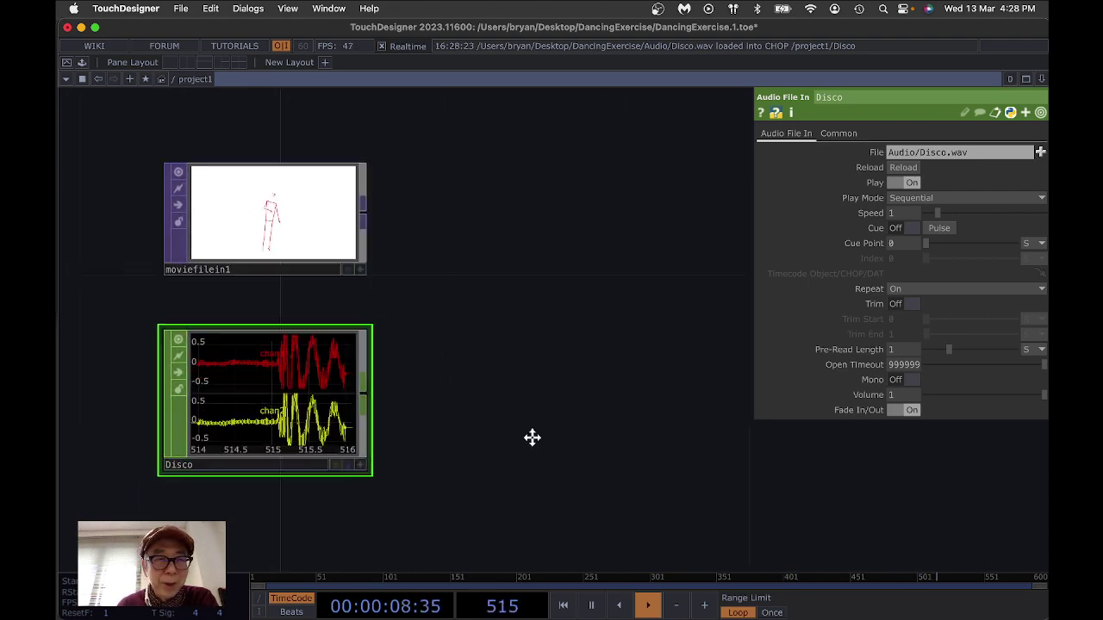
key(p)
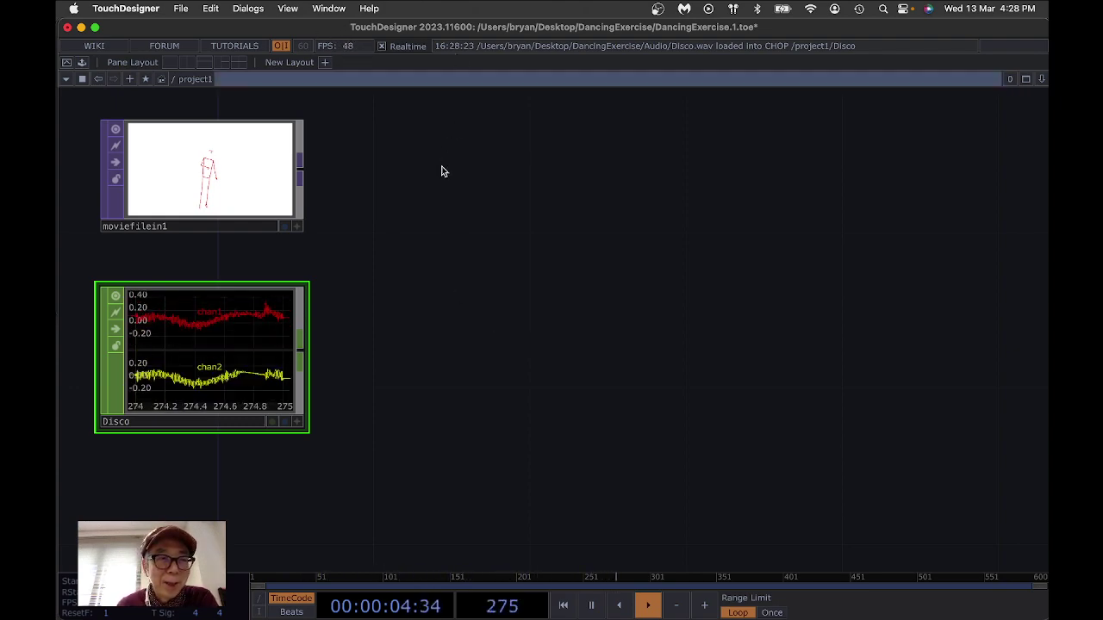
- Turn off the Disco operator's viewer and save the project
click(115, 298)
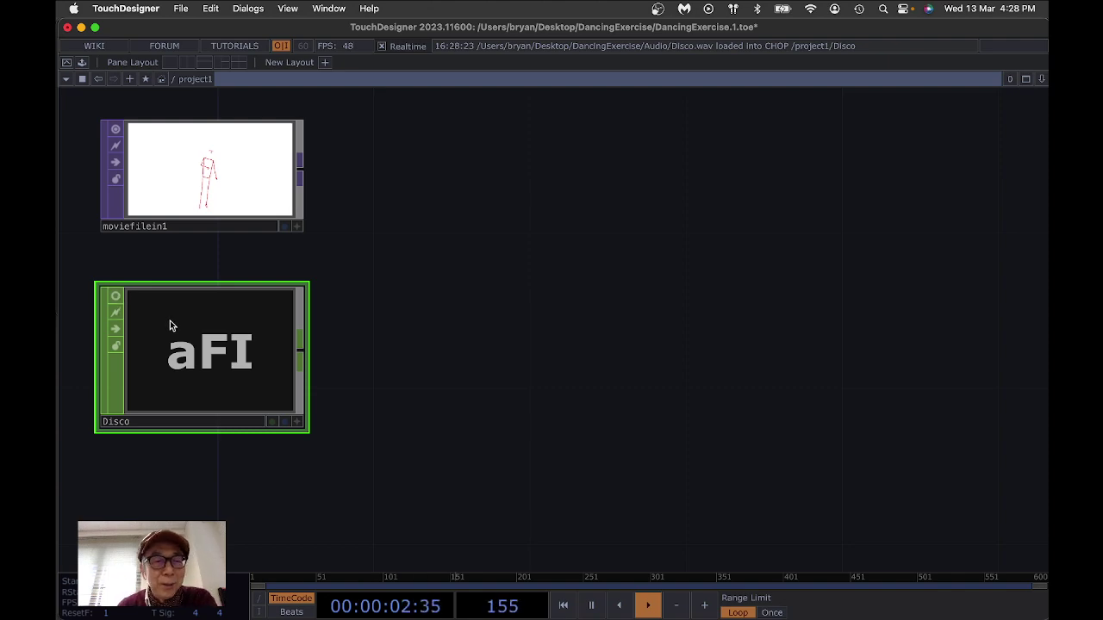
click(116, 298)
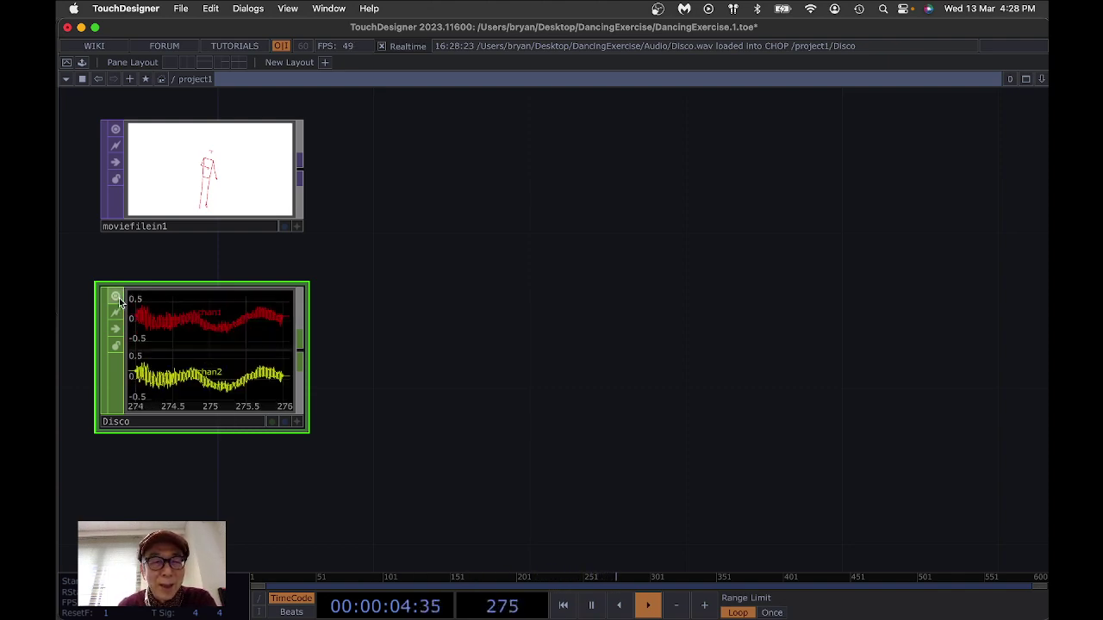
click(116, 297)
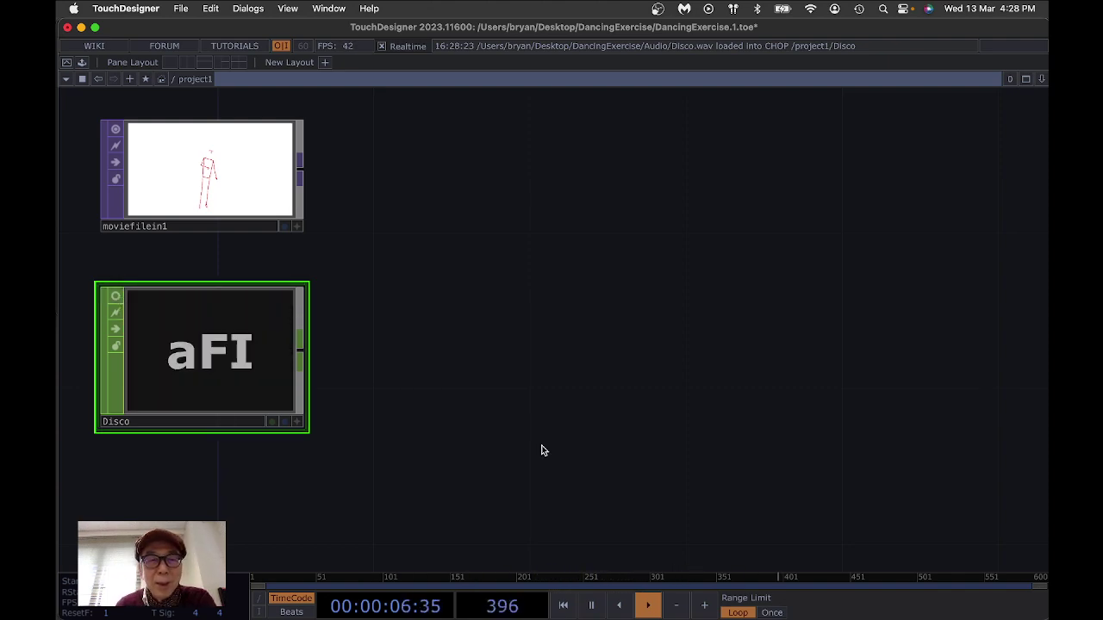
drag(542, 448, 517, 394)
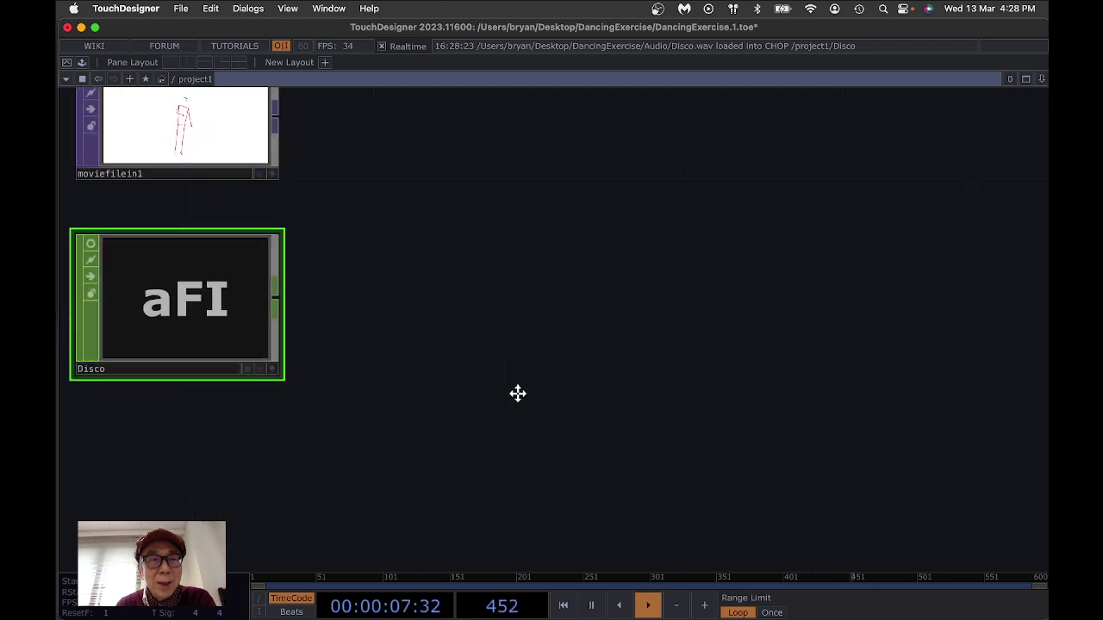
click(181, 8)
click(184, 123)
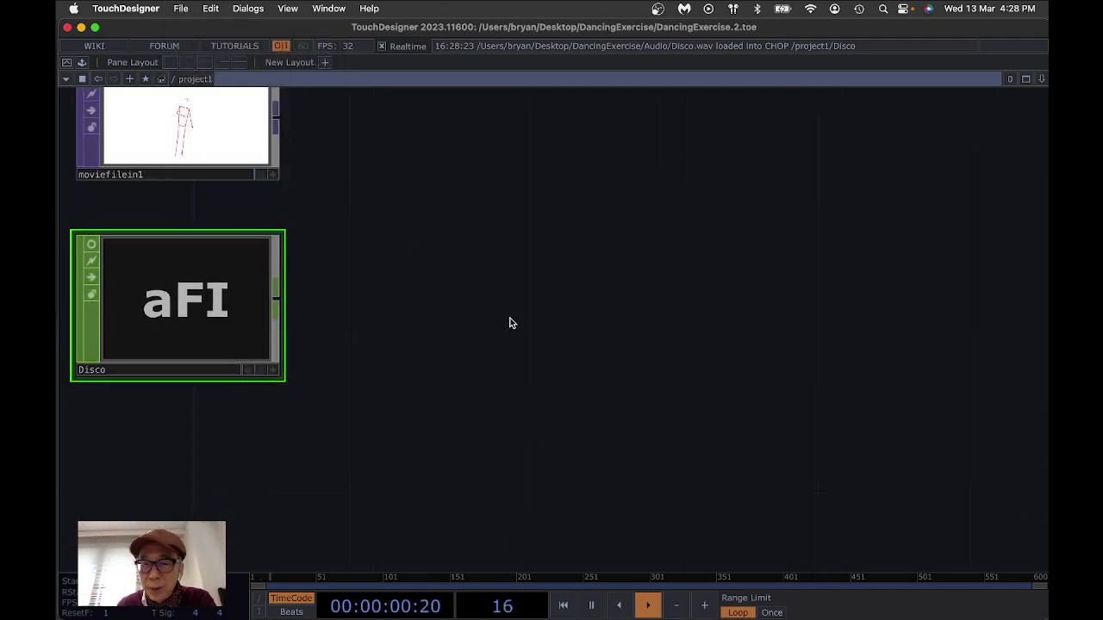
- Add an Audio Device Out CHOP below Disco and connect Disco's output to its input
key(Tab)
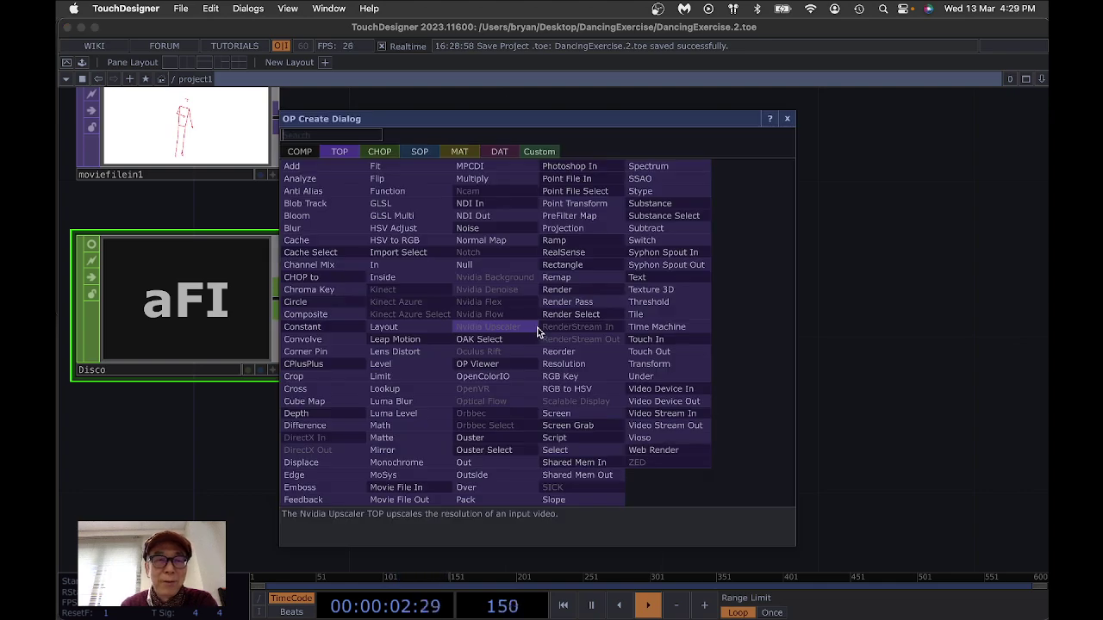
click(379, 155)
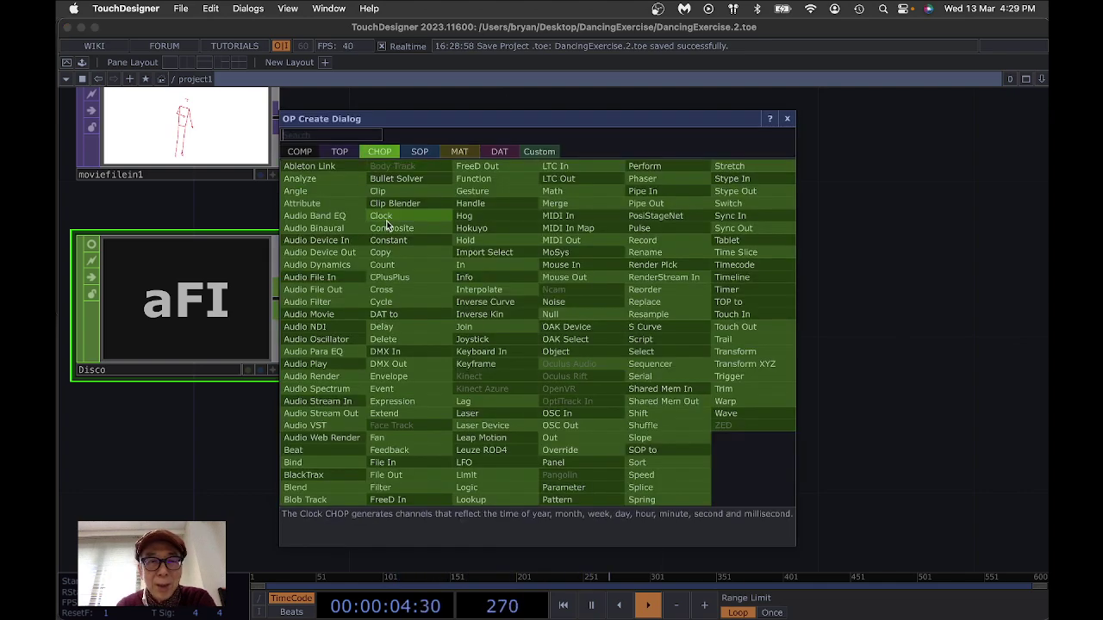
click(352, 254)
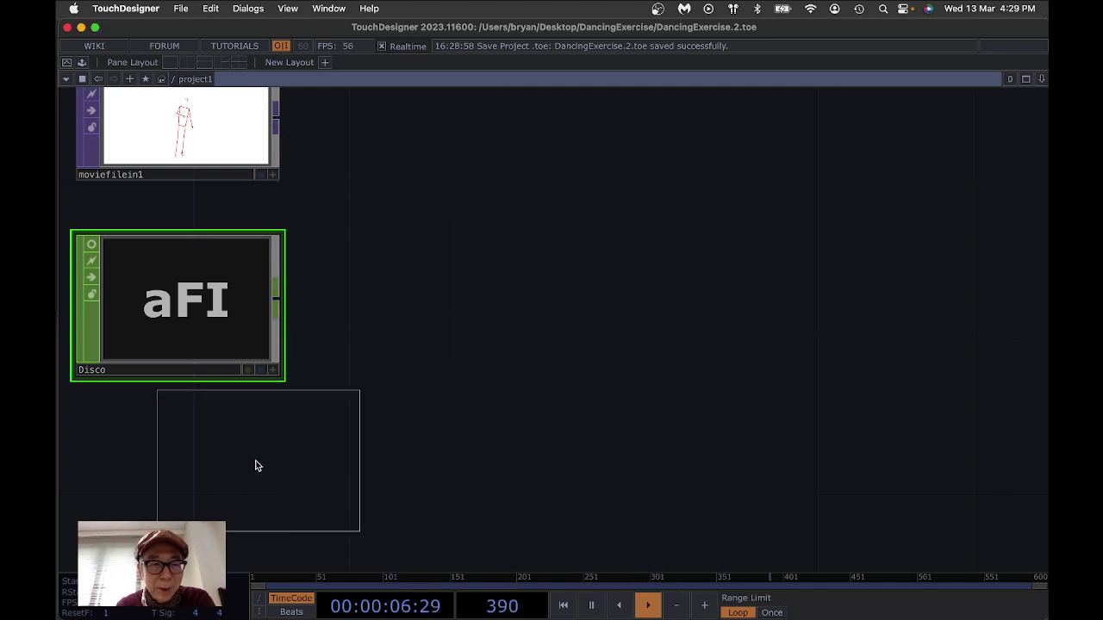
click(180, 498)
drag(391, 426, 475, 362)
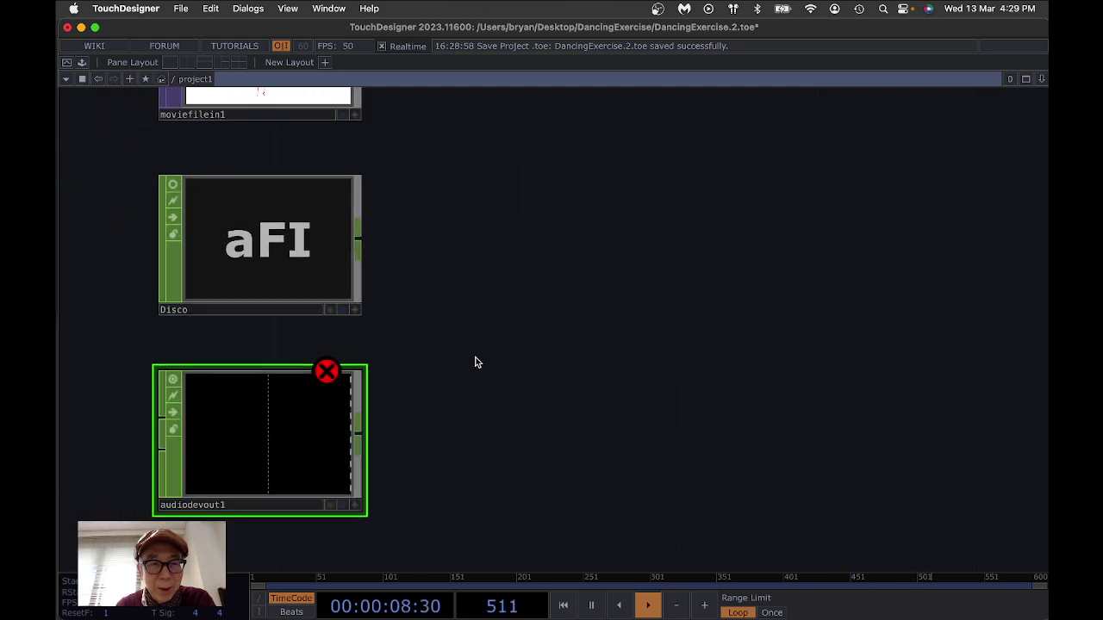
click(359, 235)
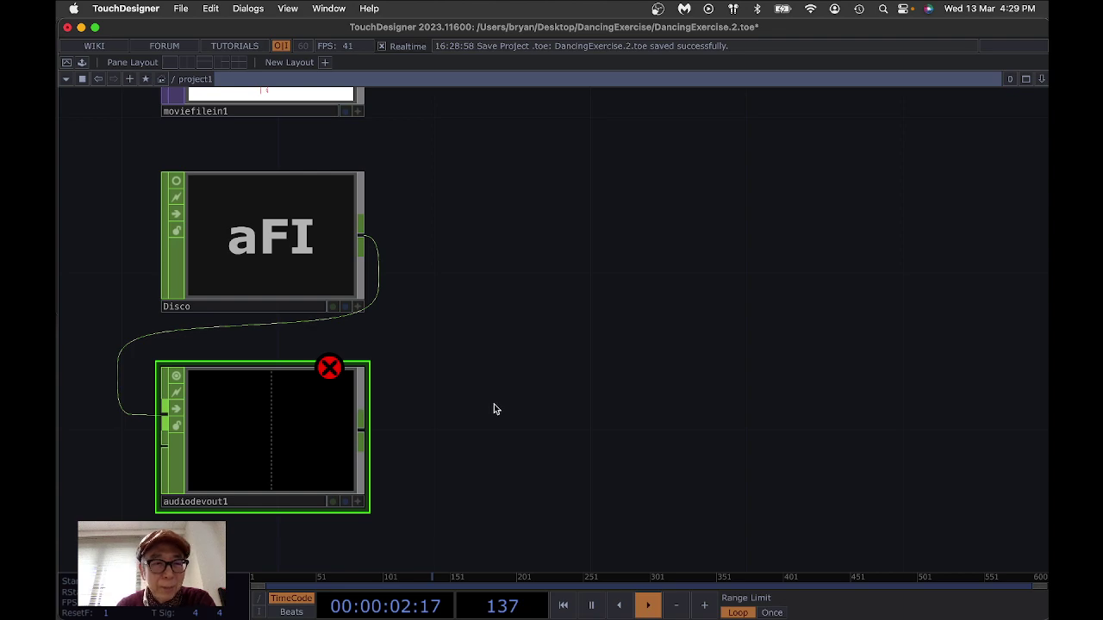
click(298, 411)
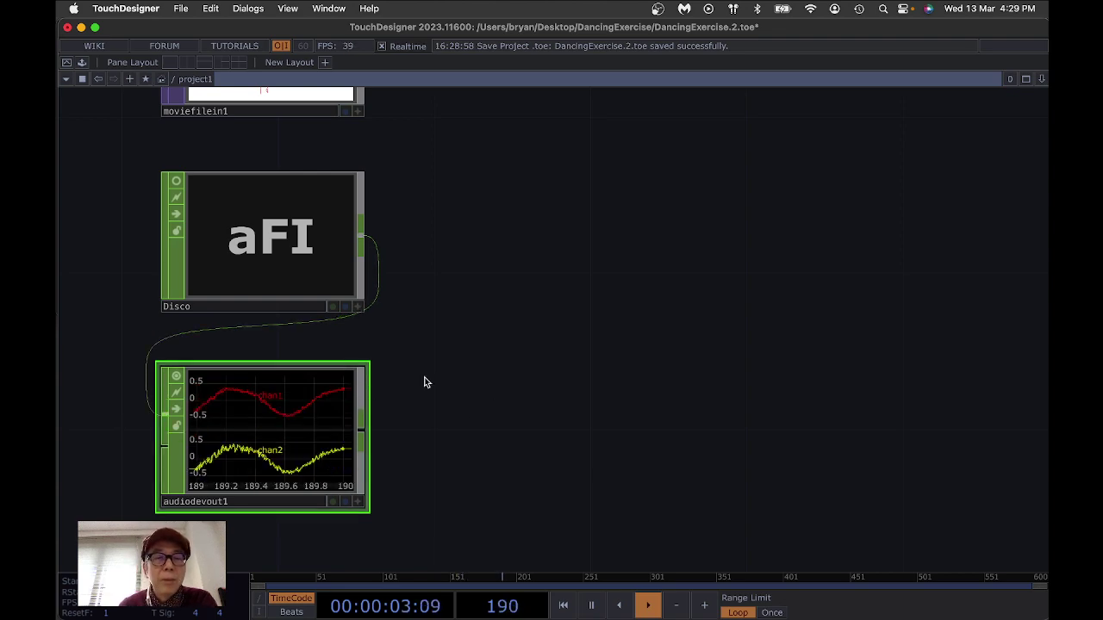
key(XF86AudioRaiseVolume)
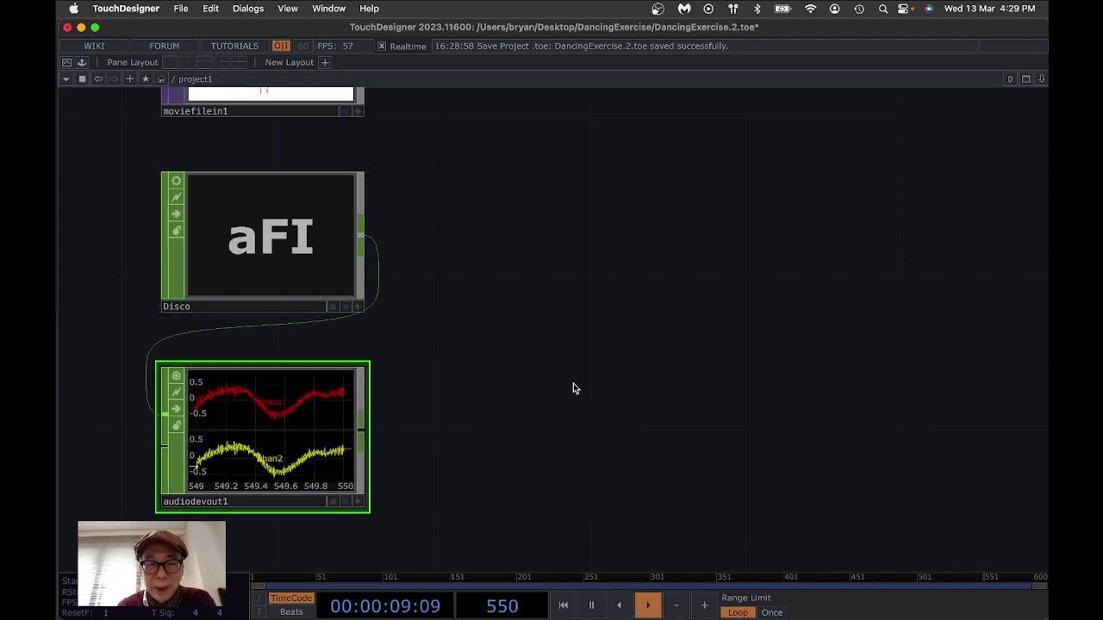
- Turn off audiodevout1's viewer and save the project
click(177, 377)
drag(542, 318, 502, 330)
click(181, 9)
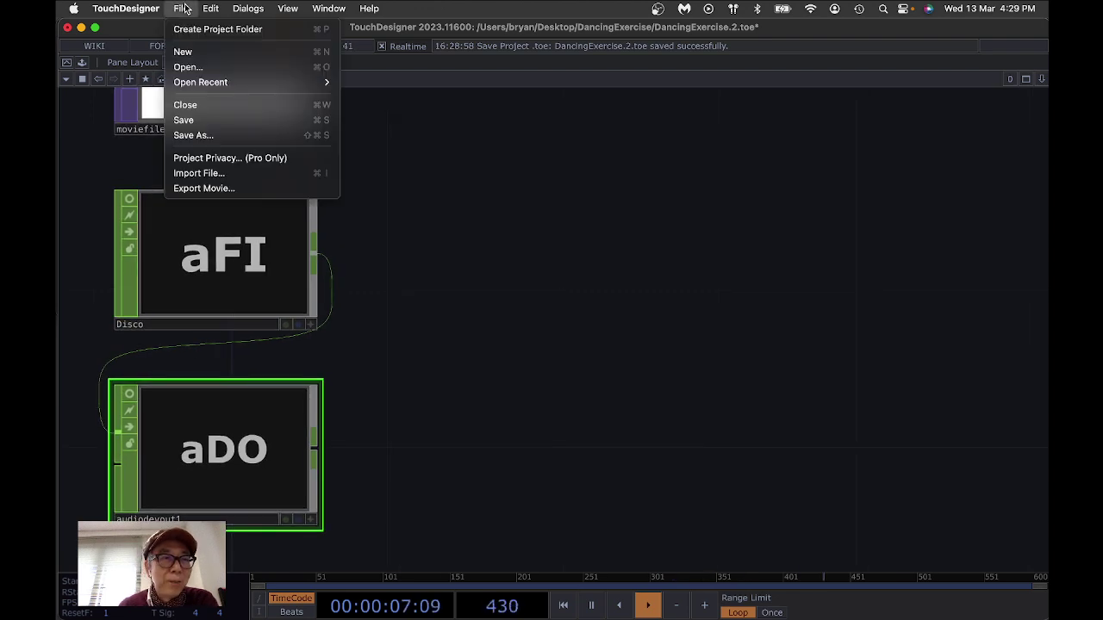
click(216, 125)
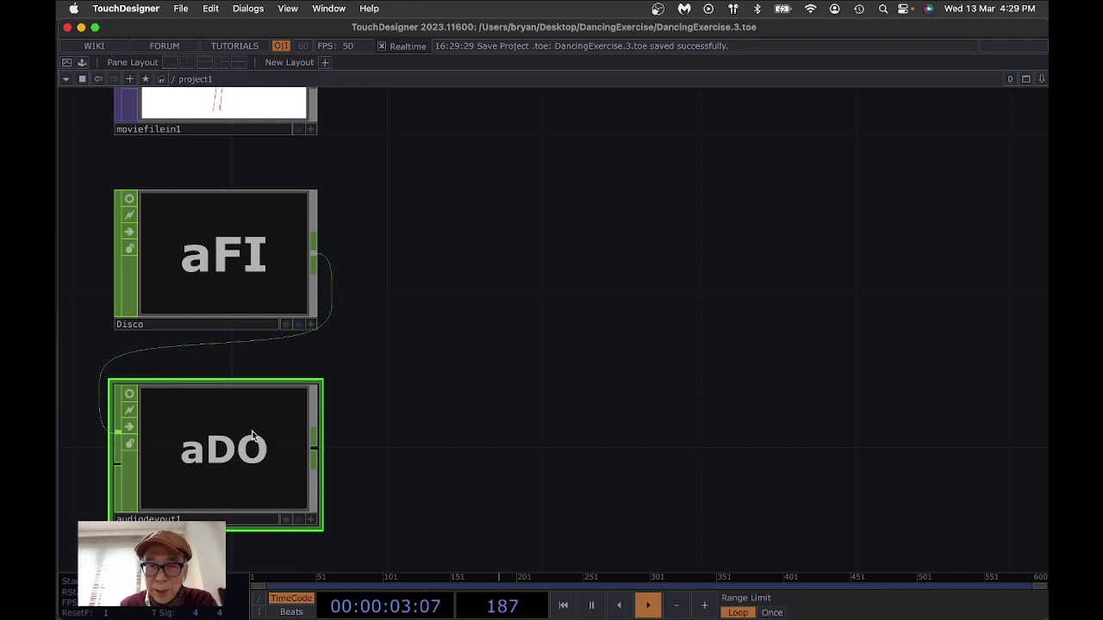
- Lower audiodevout1's volume to 0.052, hide its parameters and save the project
key(p)
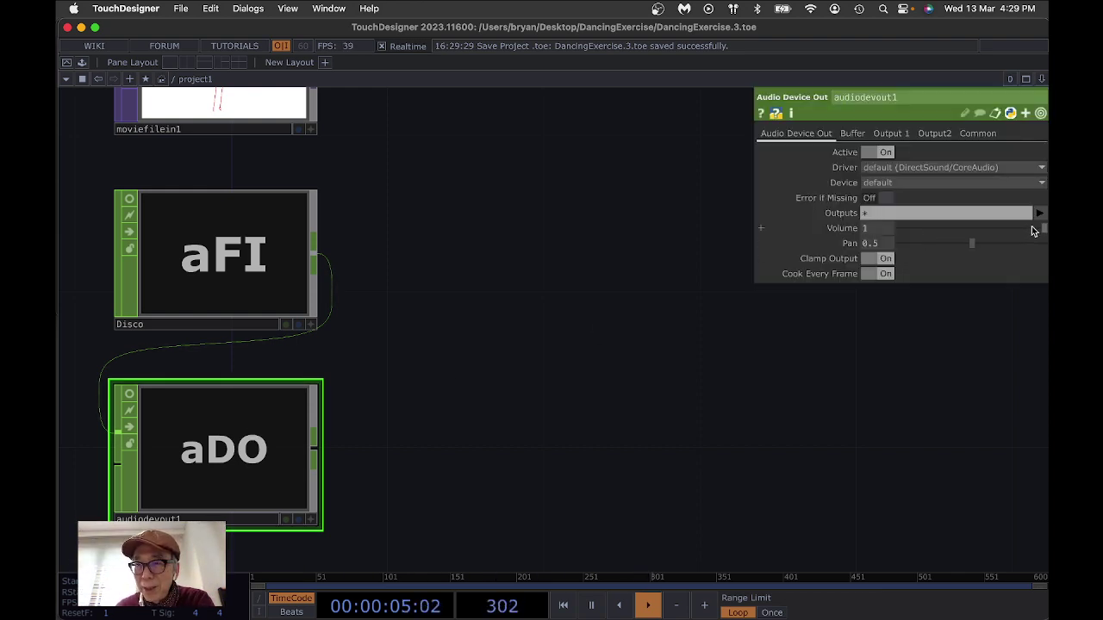
drag(1045, 230, 1005, 229)
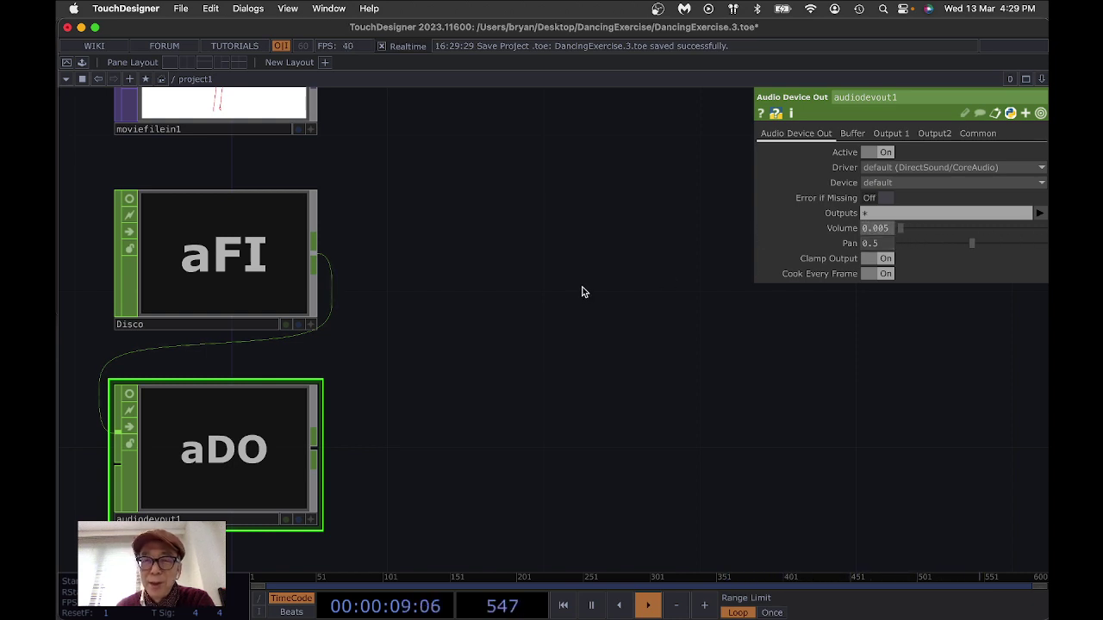
drag(898, 229, 909, 231)
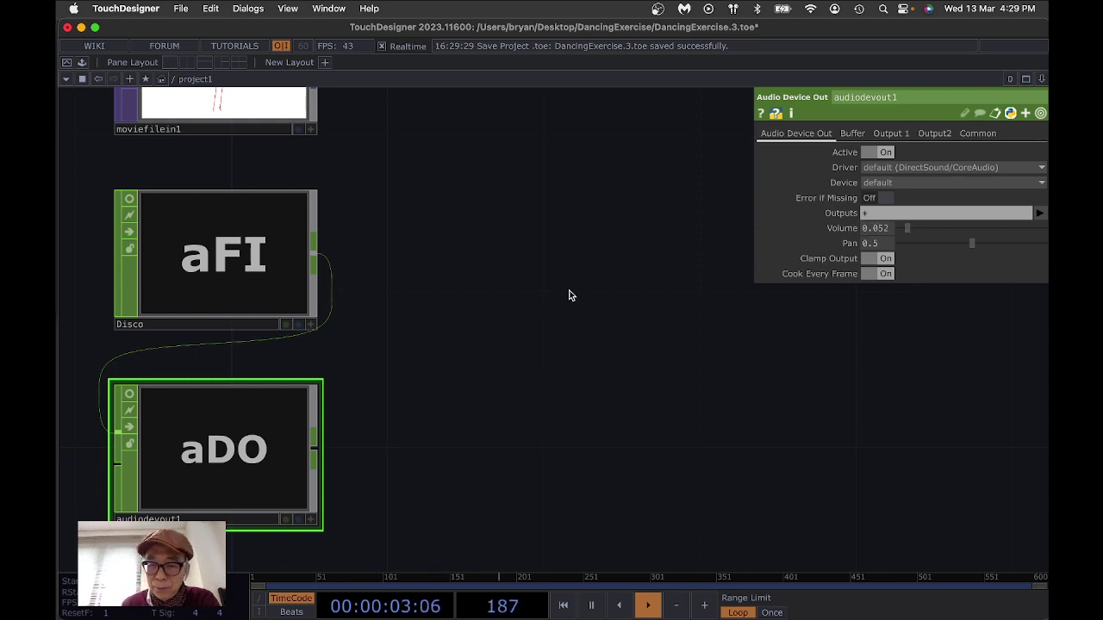
key(p)
drag(572, 276, 549, 327)
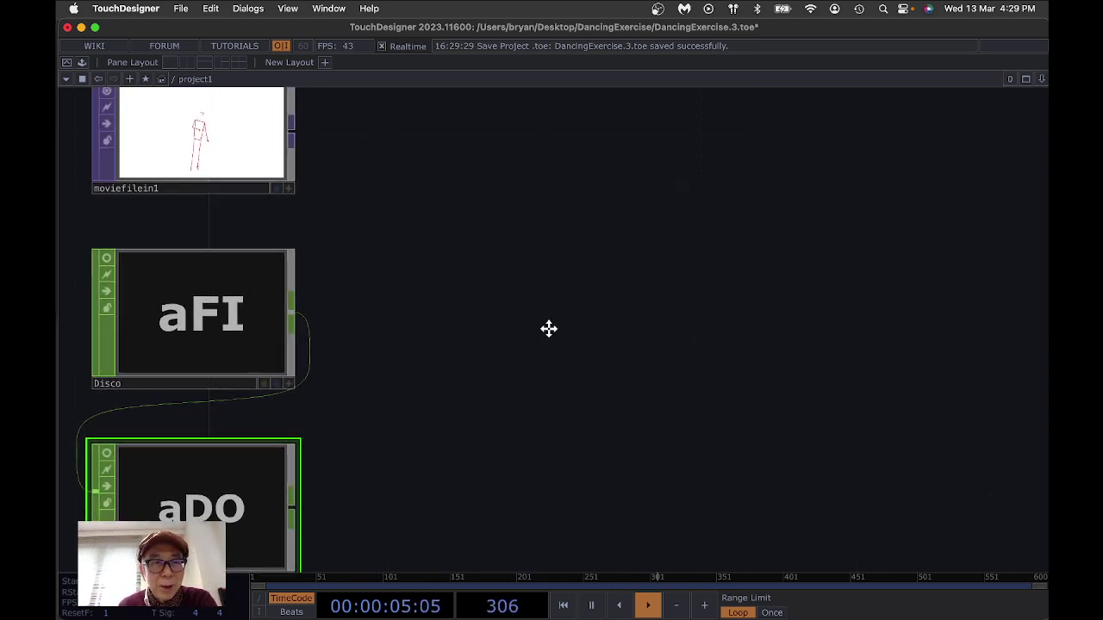
click(179, 11)
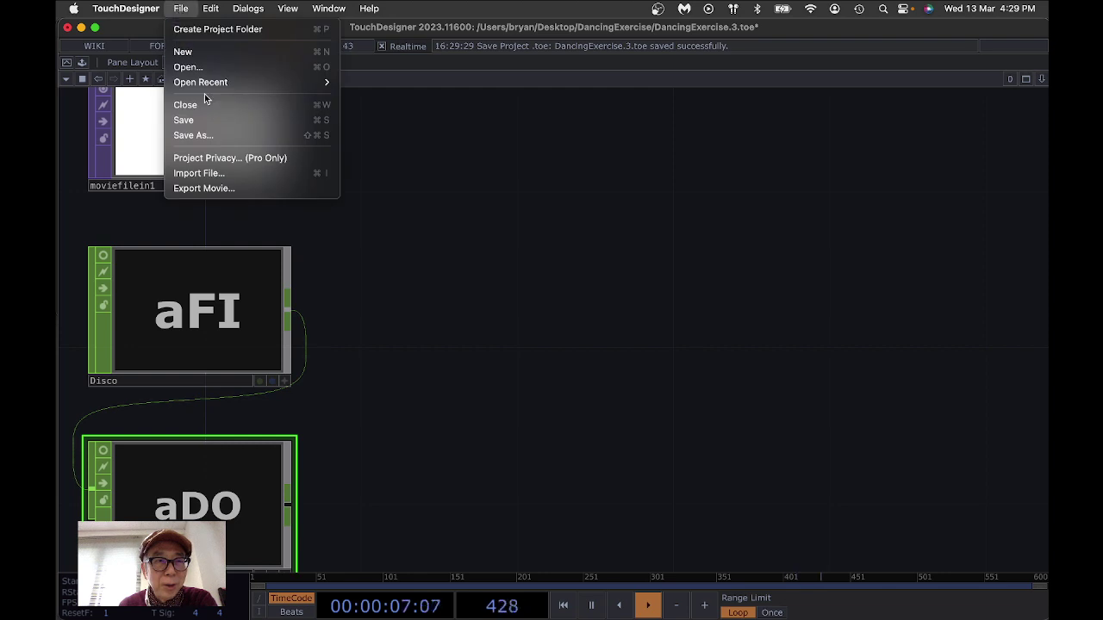
click(204, 119)
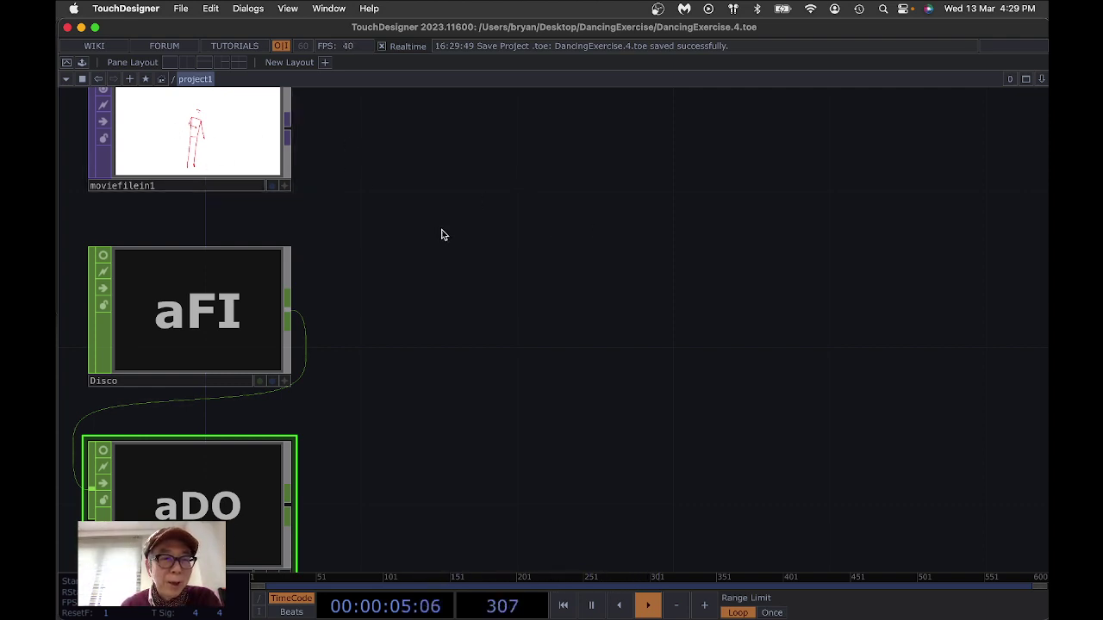
- Select the Disco operator, save the project again and open the Palette Browser
click(212, 294)
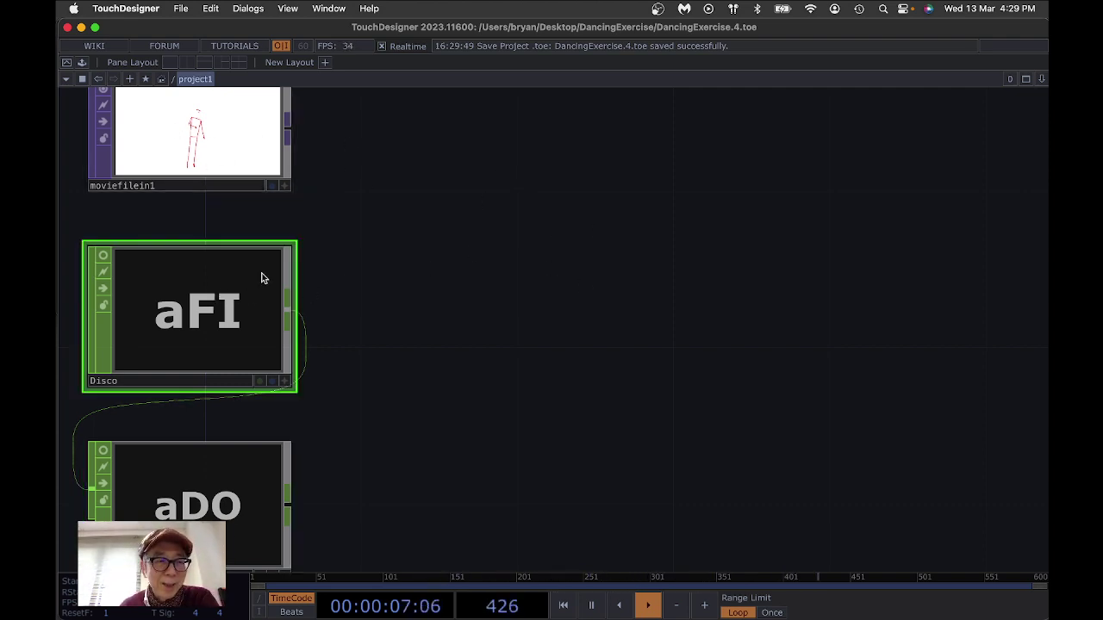
click(179, 9)
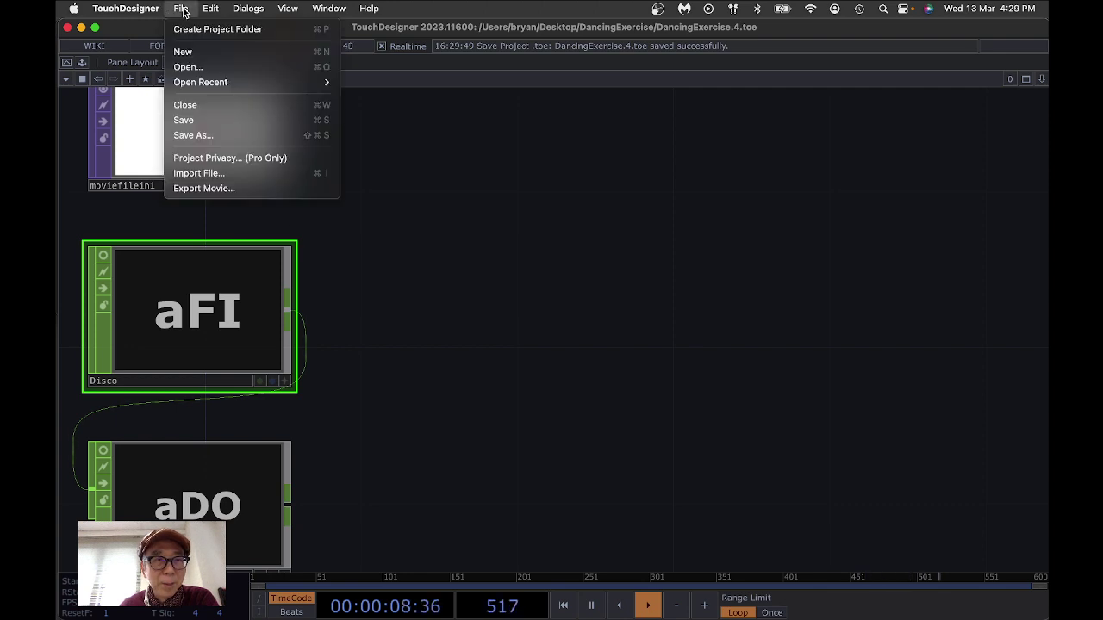
click(197, 121)
click(242, 9)
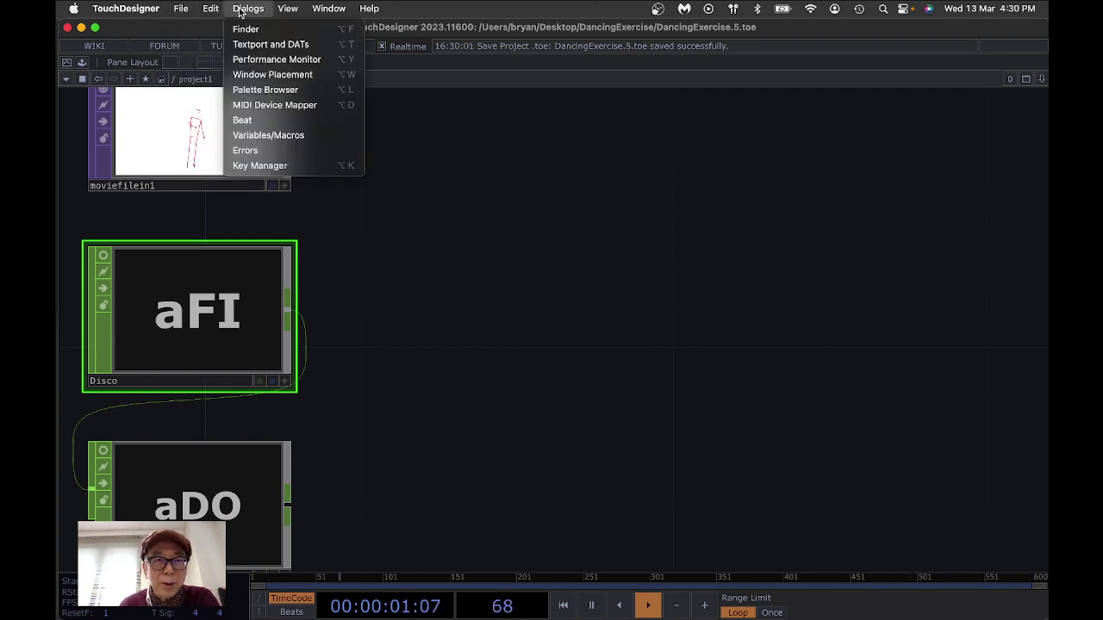
click(268, 90)
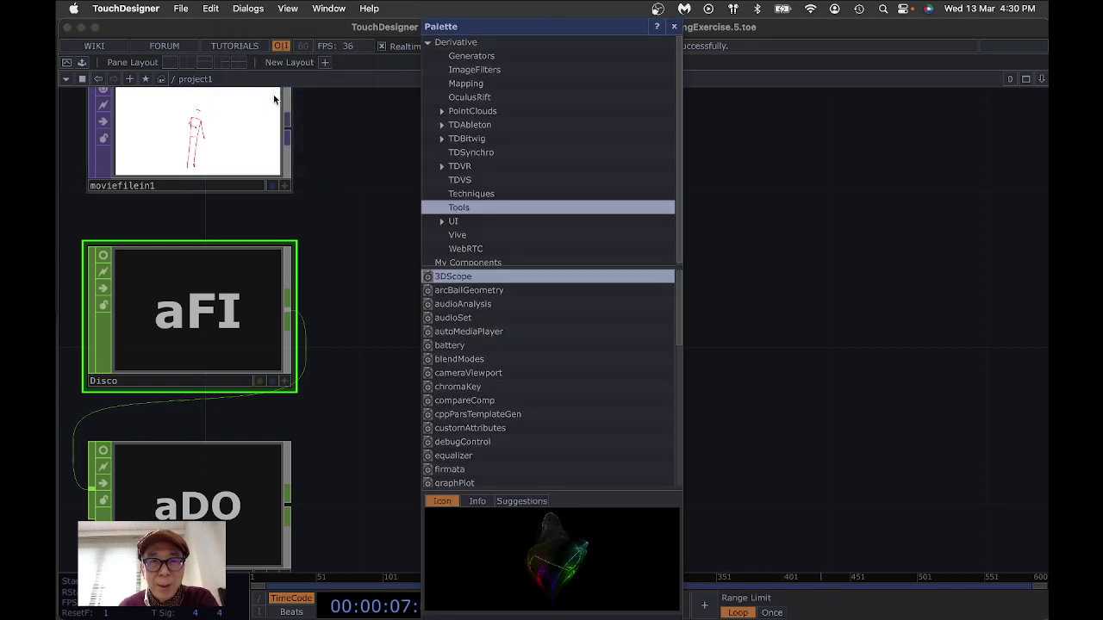
- Add the audioAnalysis component from the Palette's Tools, close the Palette, and place the component beside Disco
drag(508, 31, 695, 60)
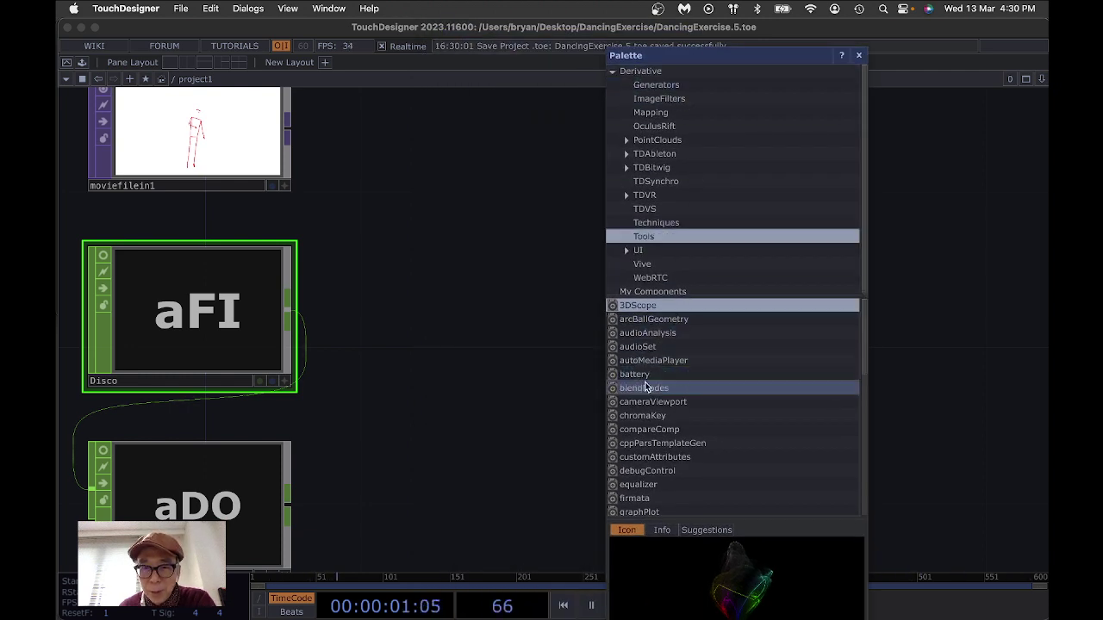
click(660, 336)
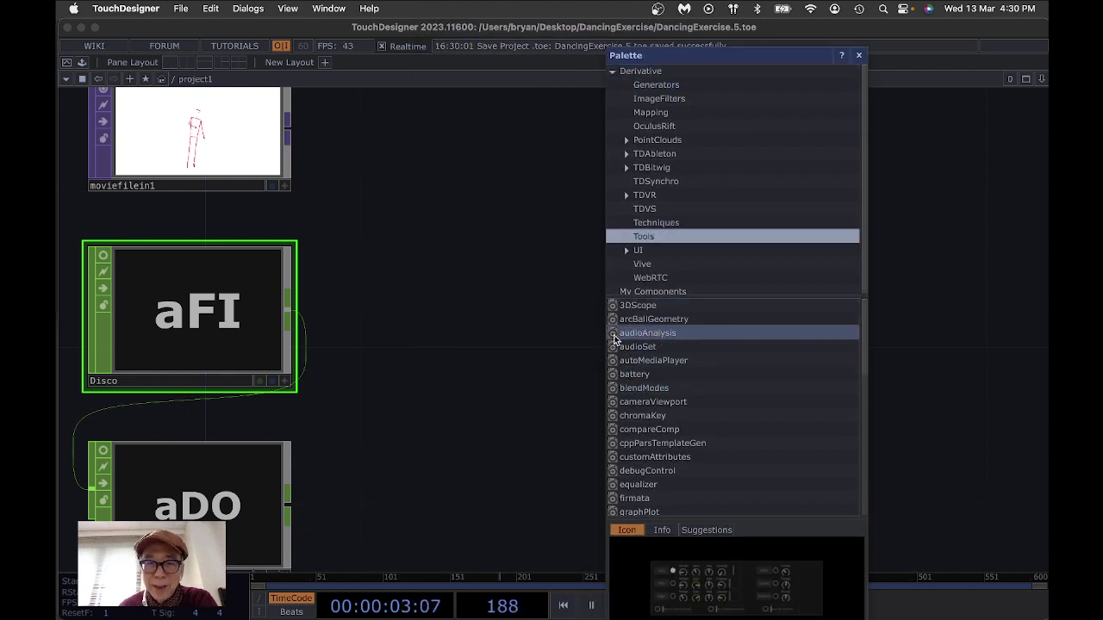
click(429, 336)
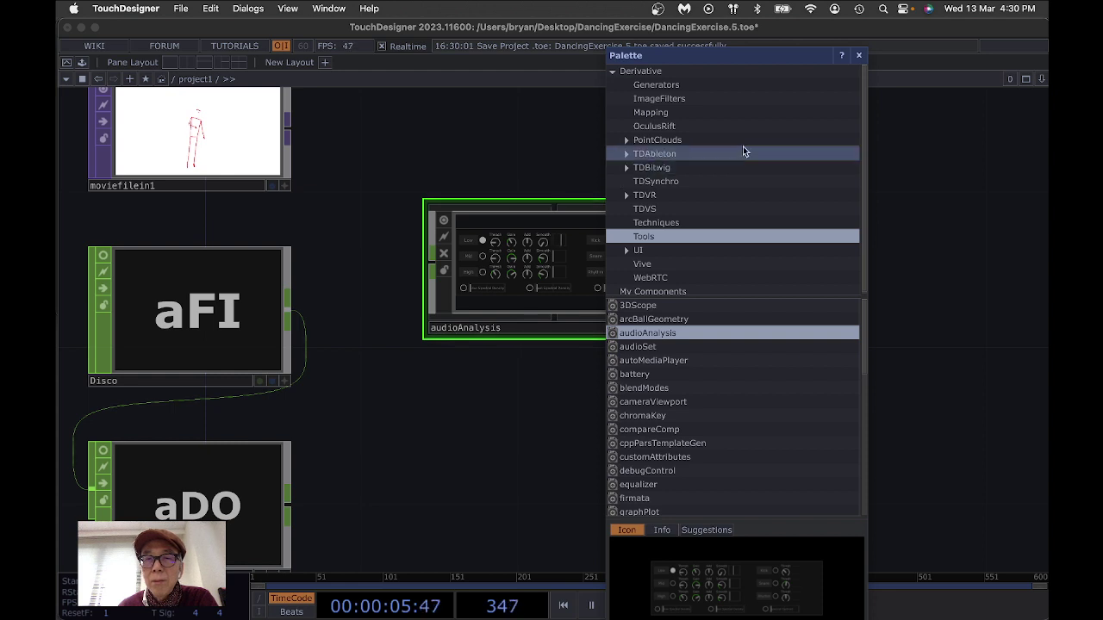
click(858, 55)
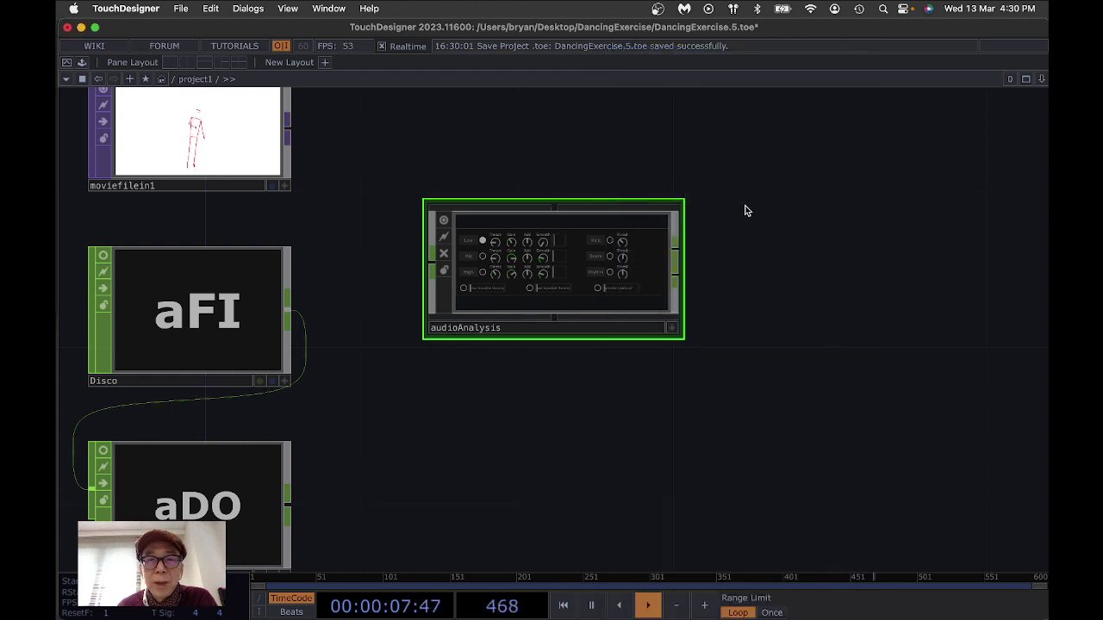
scroll(749, 336, down, 3)
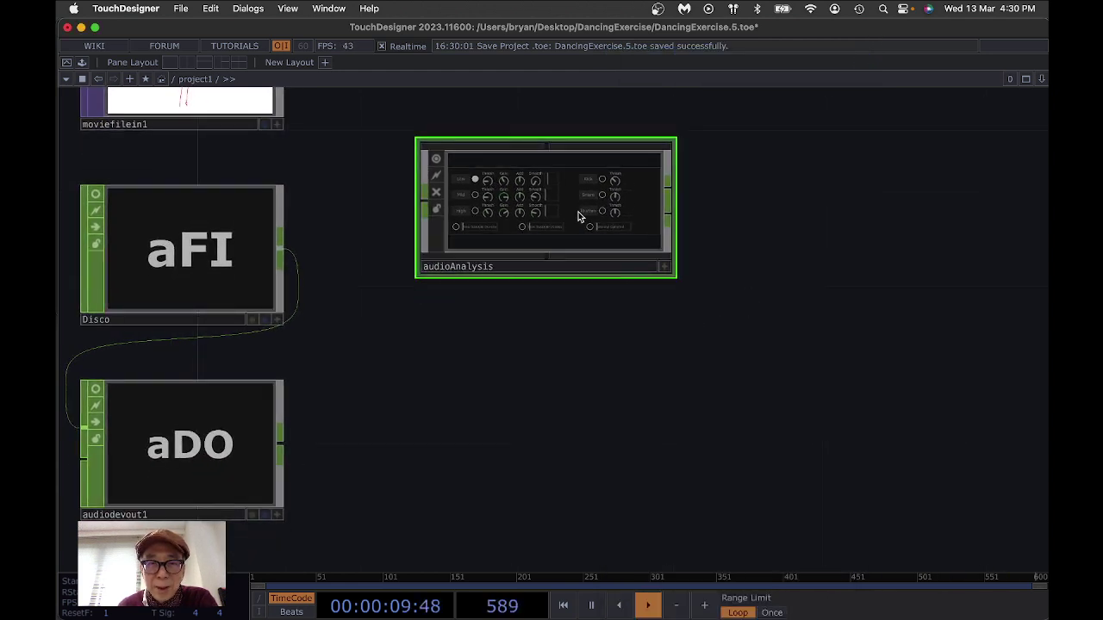
drag(579, 216, 510, 262)
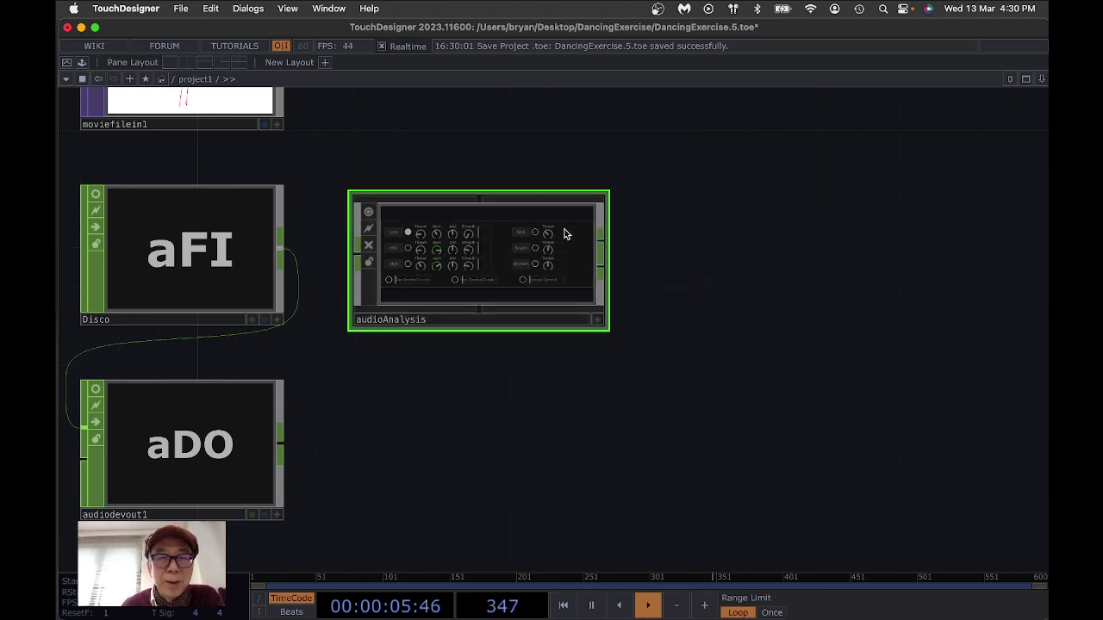
- Connect Disco's output to the input of audioAnalysis
click(283, 252)
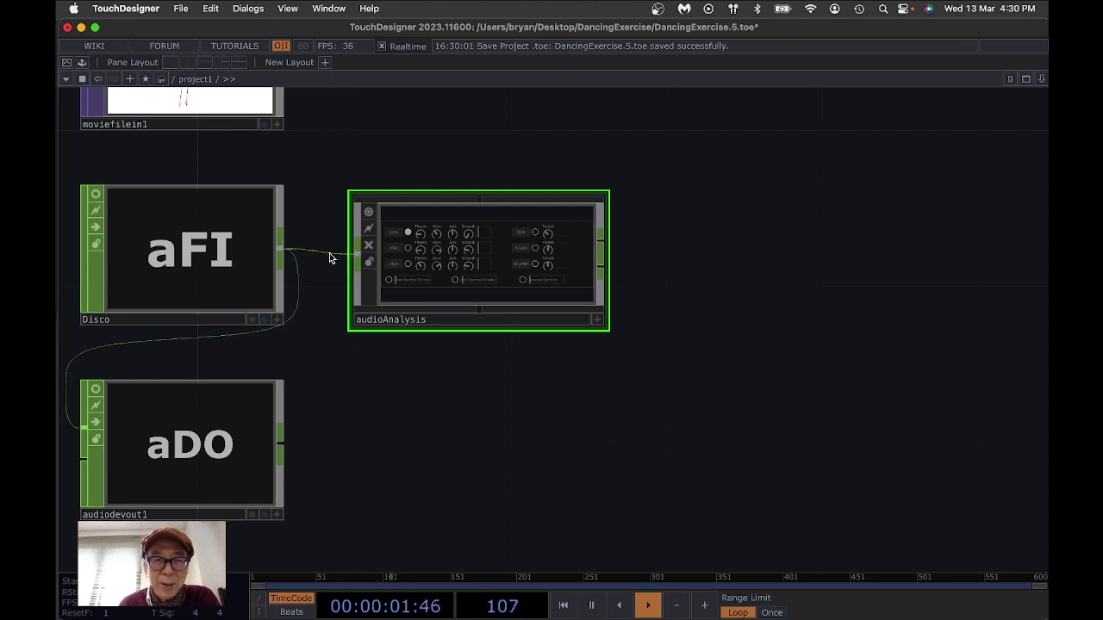
click(431, 229)
drag(795, 253, 726, 246)
- Save the project and turn off audioAnalysis's viewer
click(181, 7)
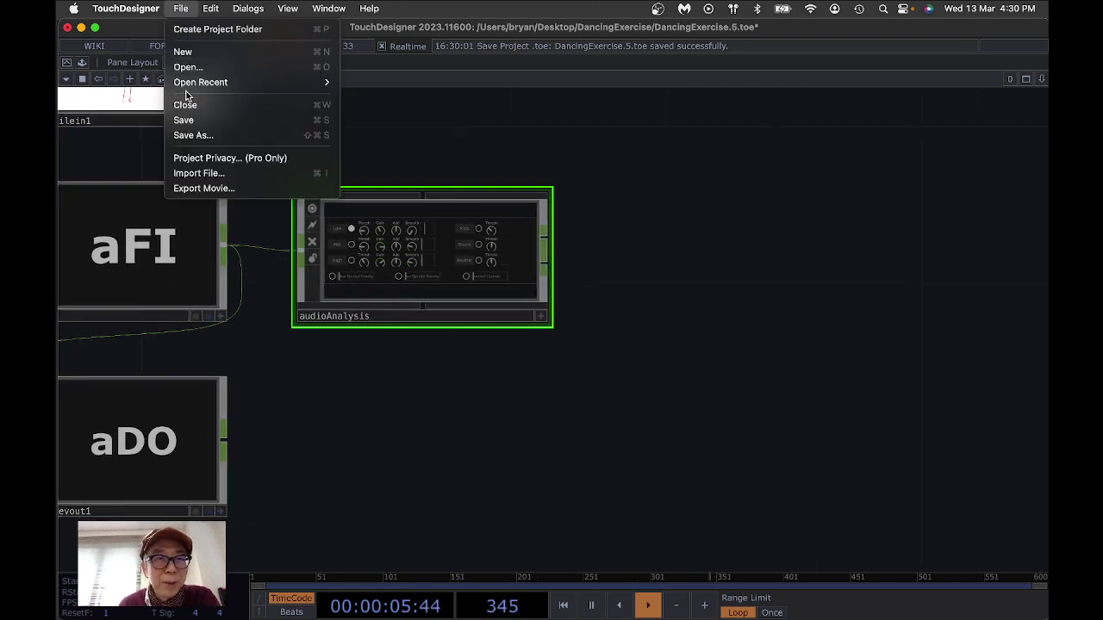
click(183, 120)
click(312, 210)
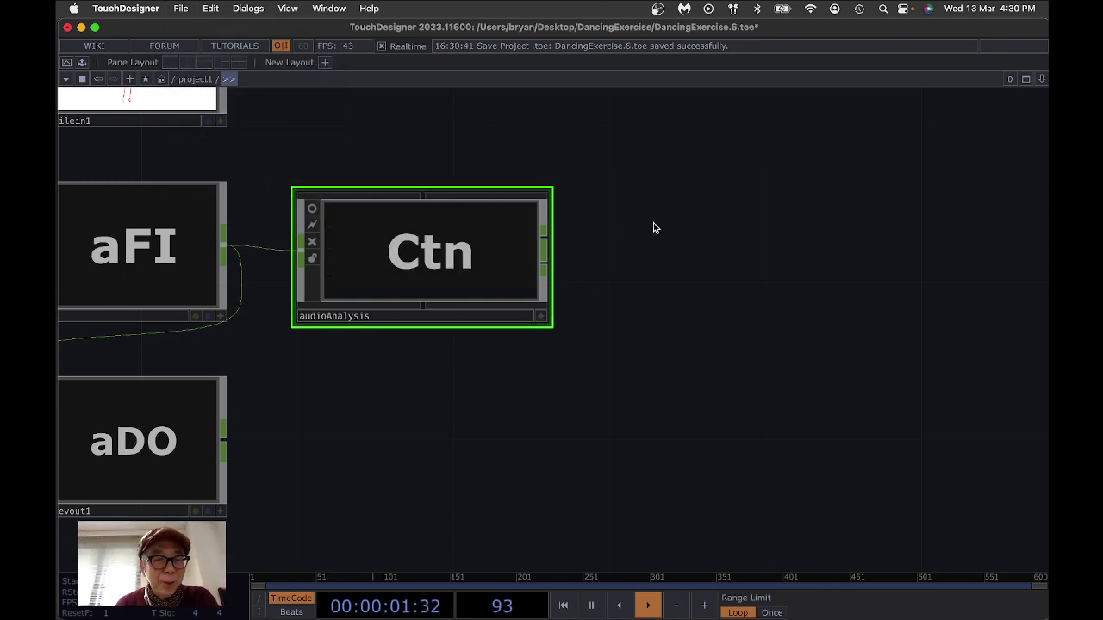
drag(730, 256, 663, 250)
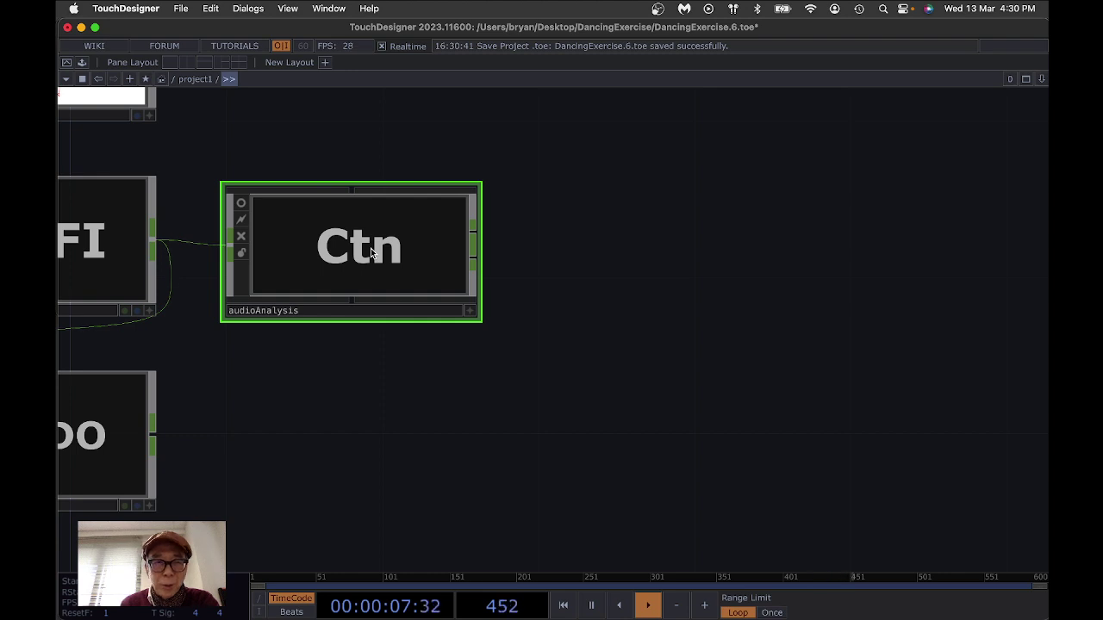
- Set audioAnalysis's Low Active to Off and its Kick, Snare and Rythm Active to On, then hide its parameters
key(p)
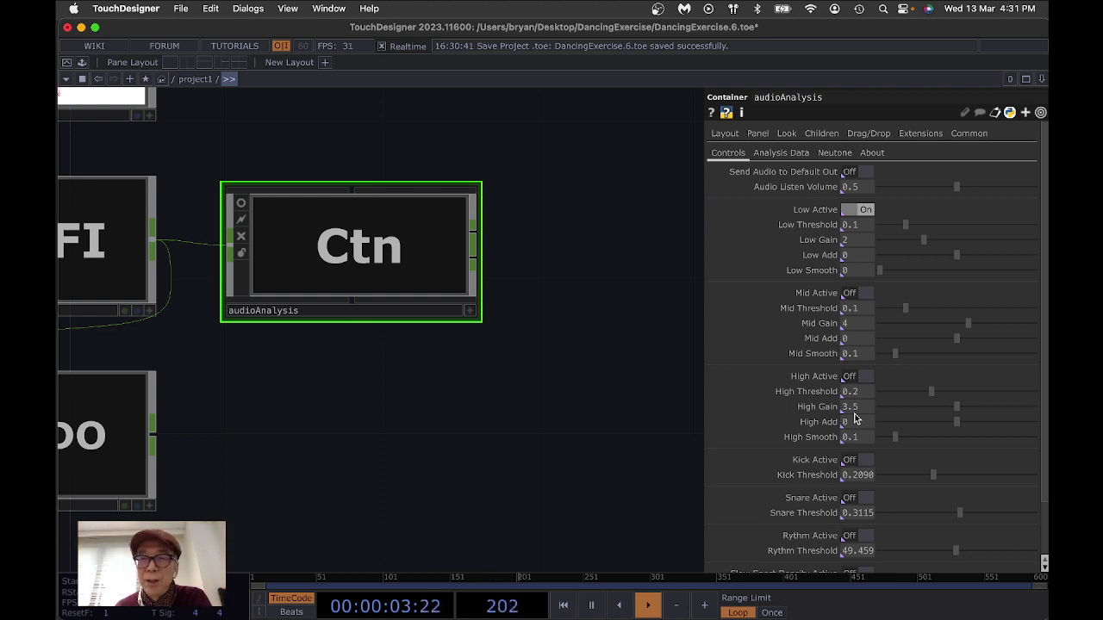
click(849, 211)
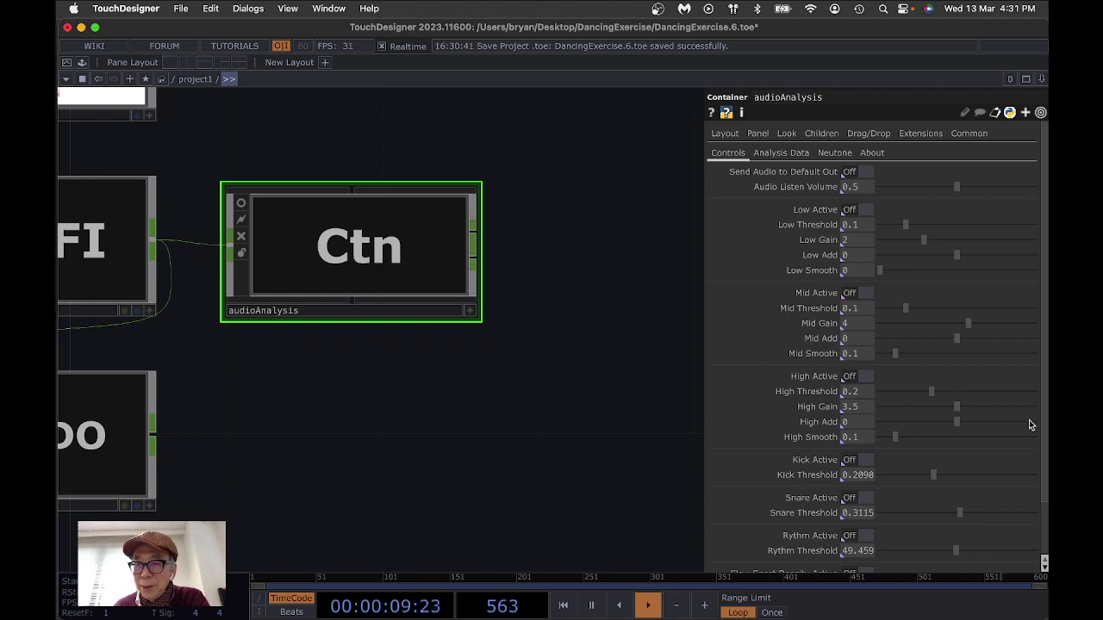
scroll(1015, 407, down, 3)
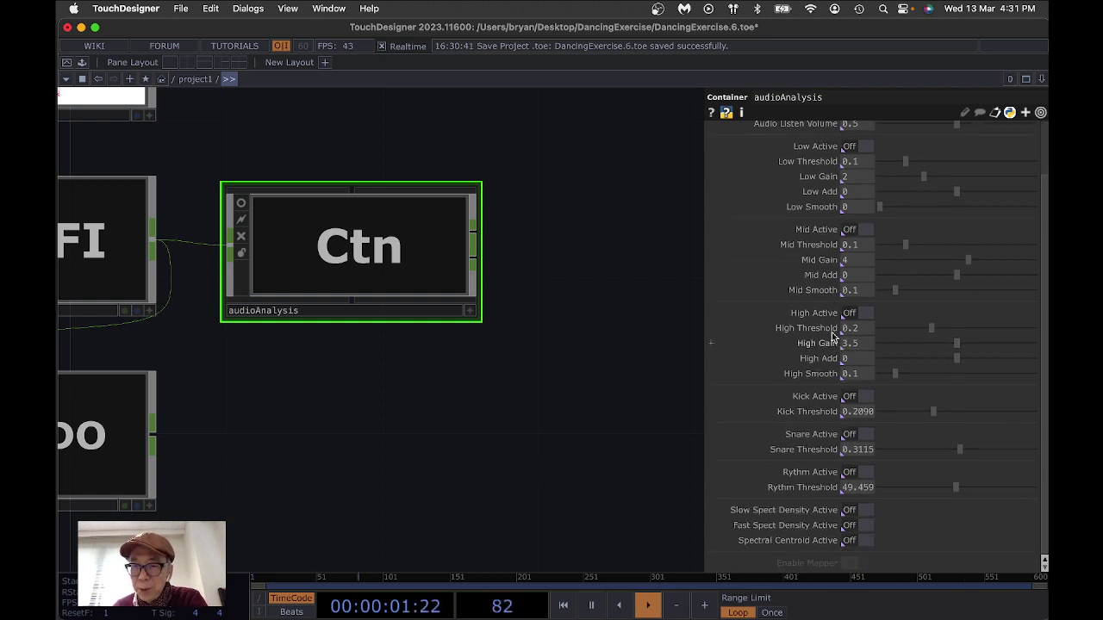
click(851, 397)
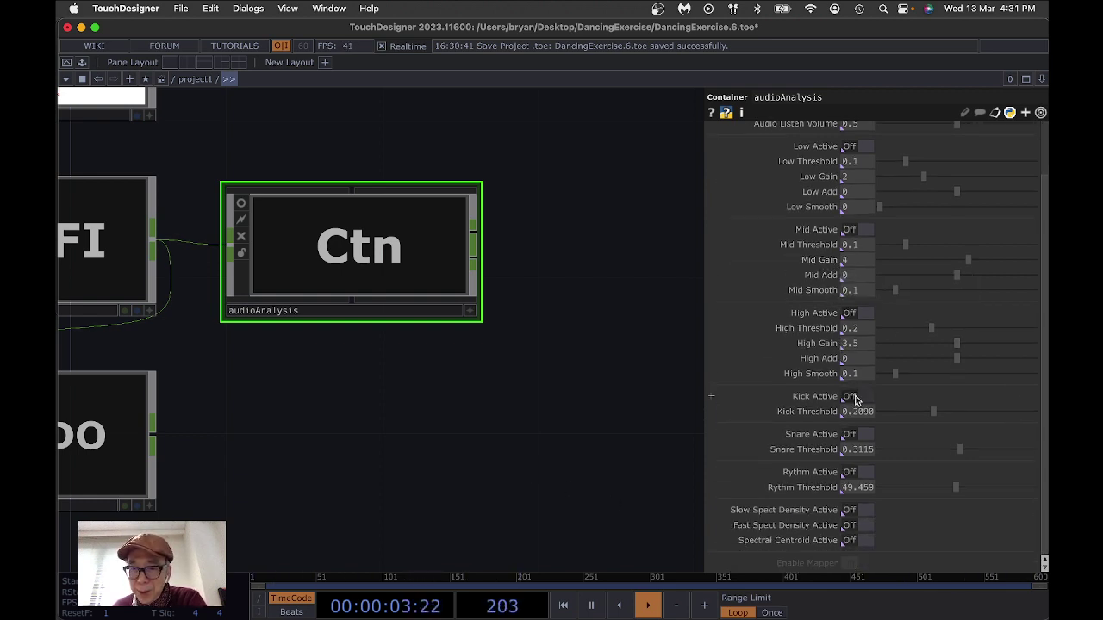
click(848, 435)
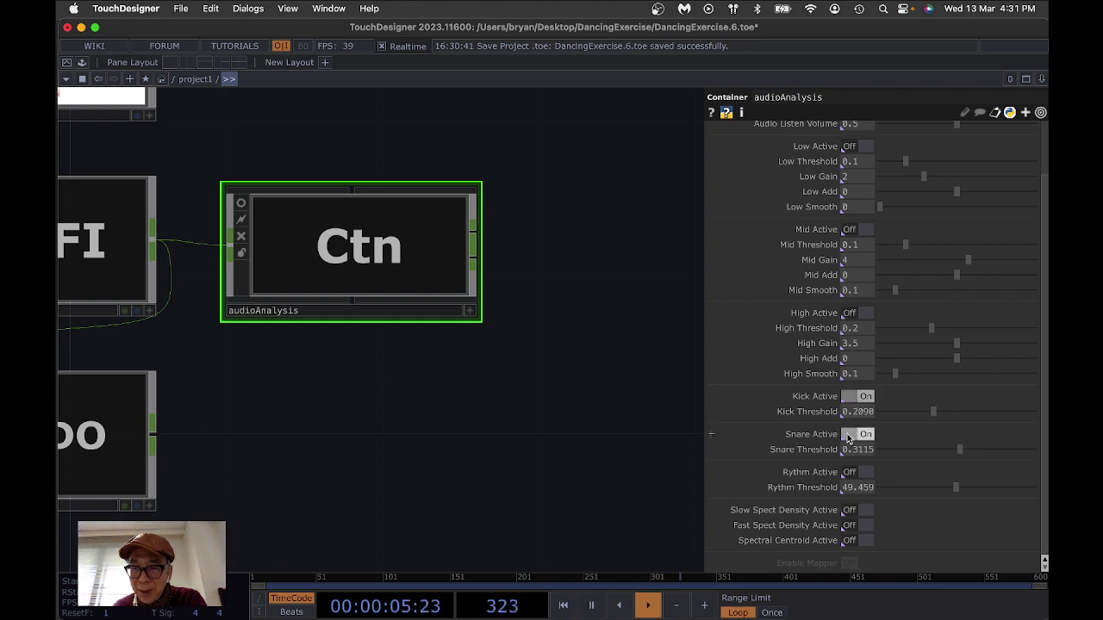
click(853, 473)
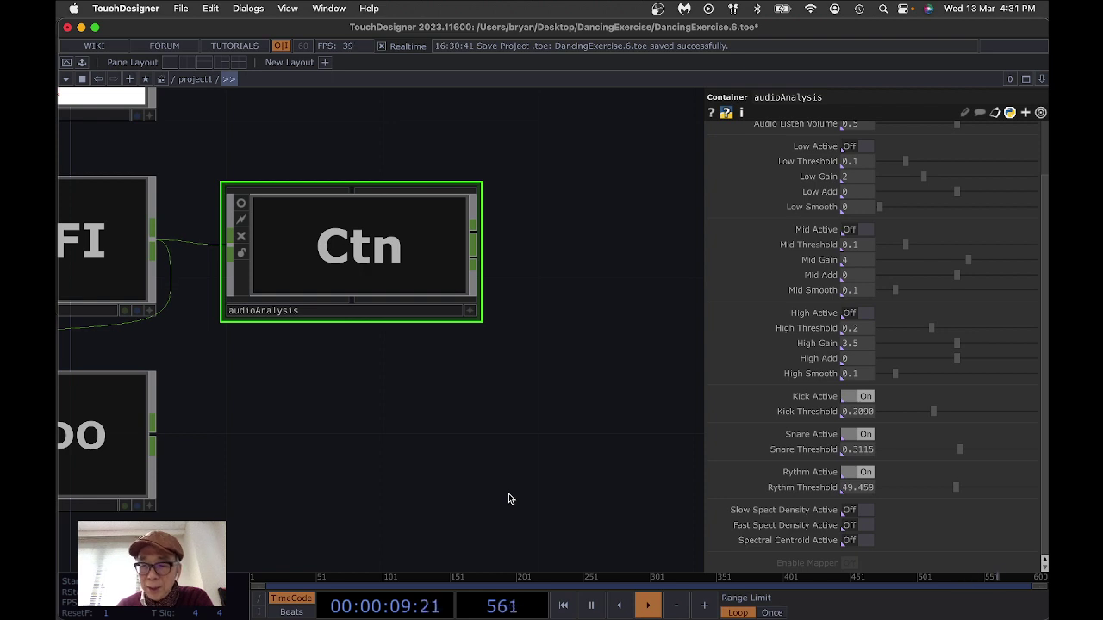
key(p)
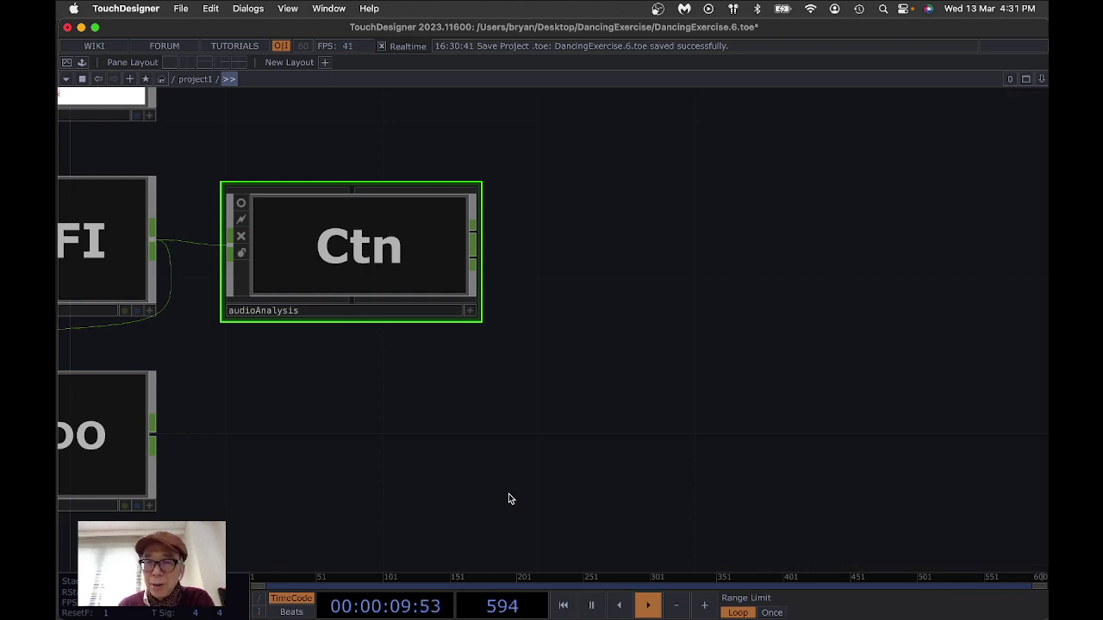
- Try a Null CHOP on audioAnalysis's first output to examine its channels, and delete it
right_click(473, 231)
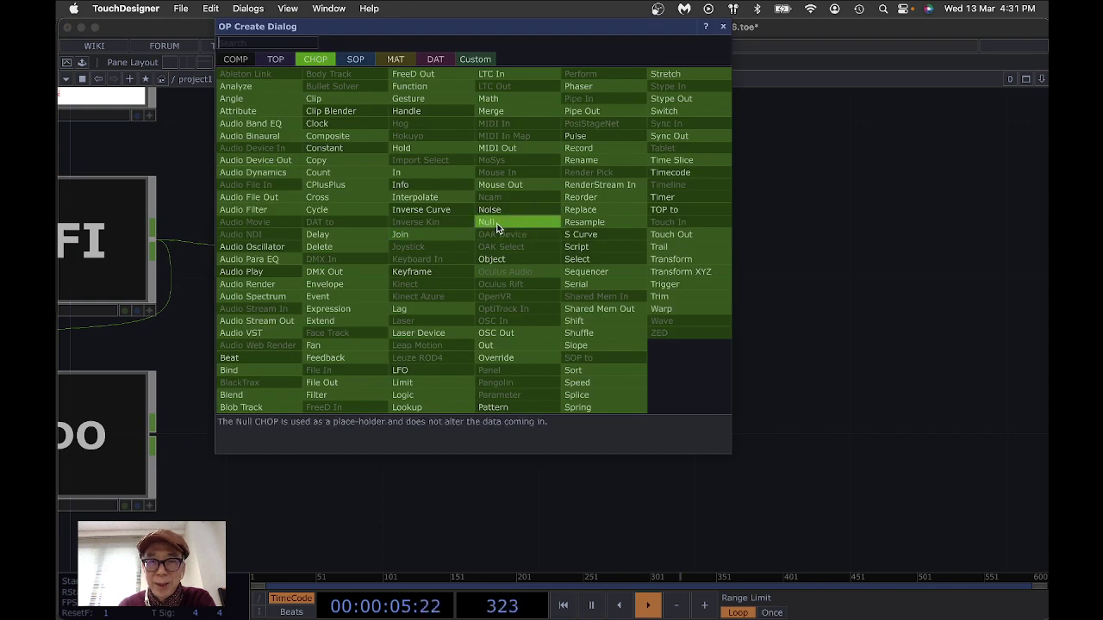
click(496, 223)
click(620, 247)
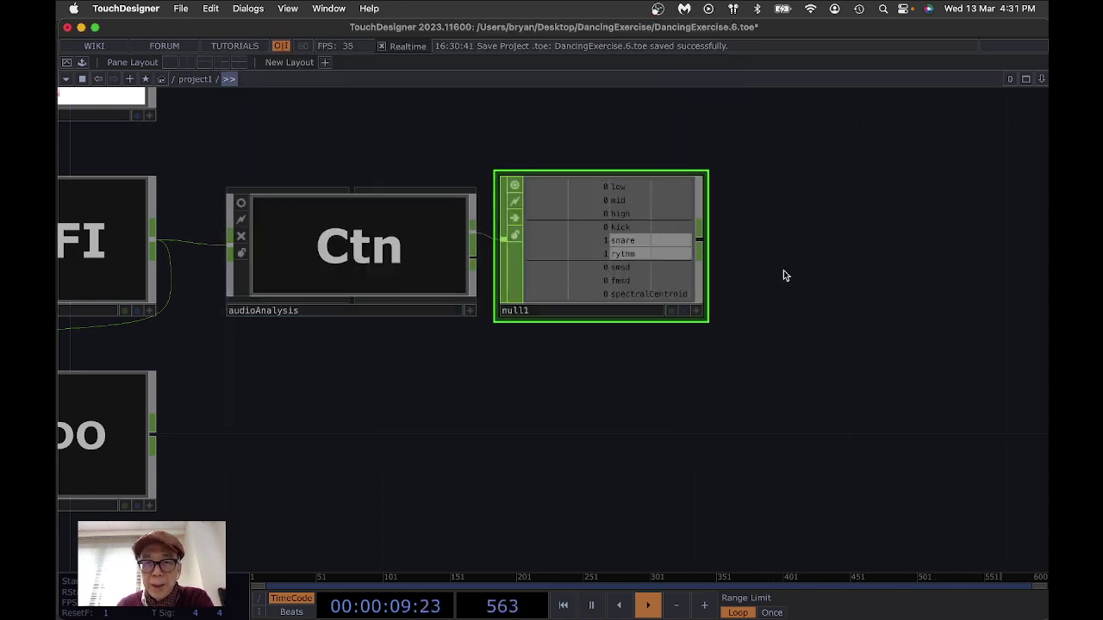
scroll(783, 272, up, 2)
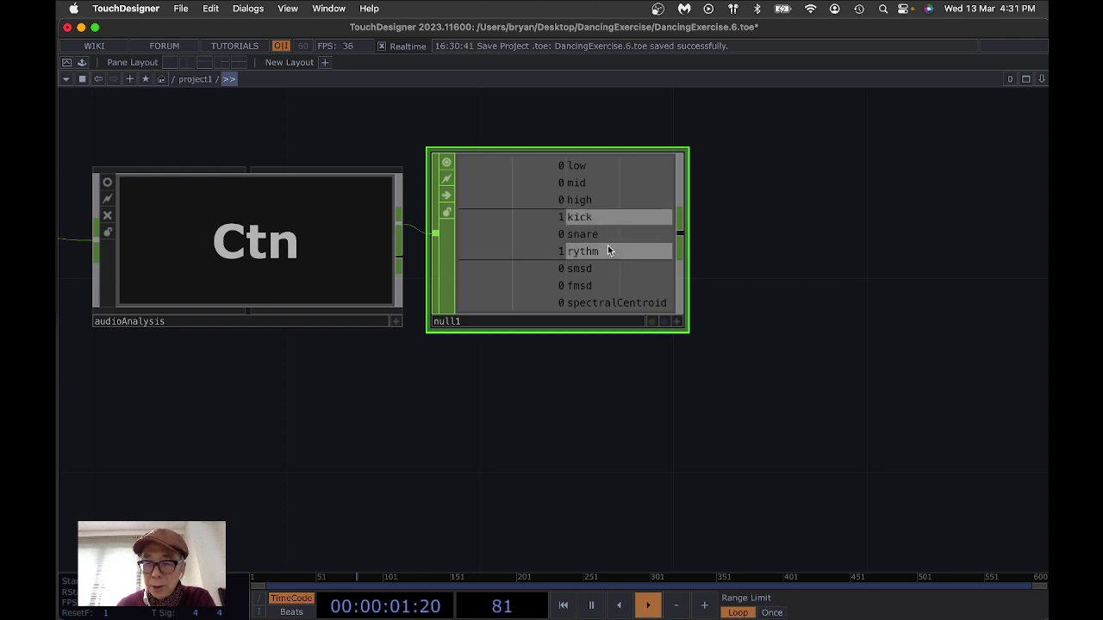
key(Delete)
- Add a Select CHOP to the first output of audioAnalysis and place it beside the component
drag(621, 281, 554, 267)
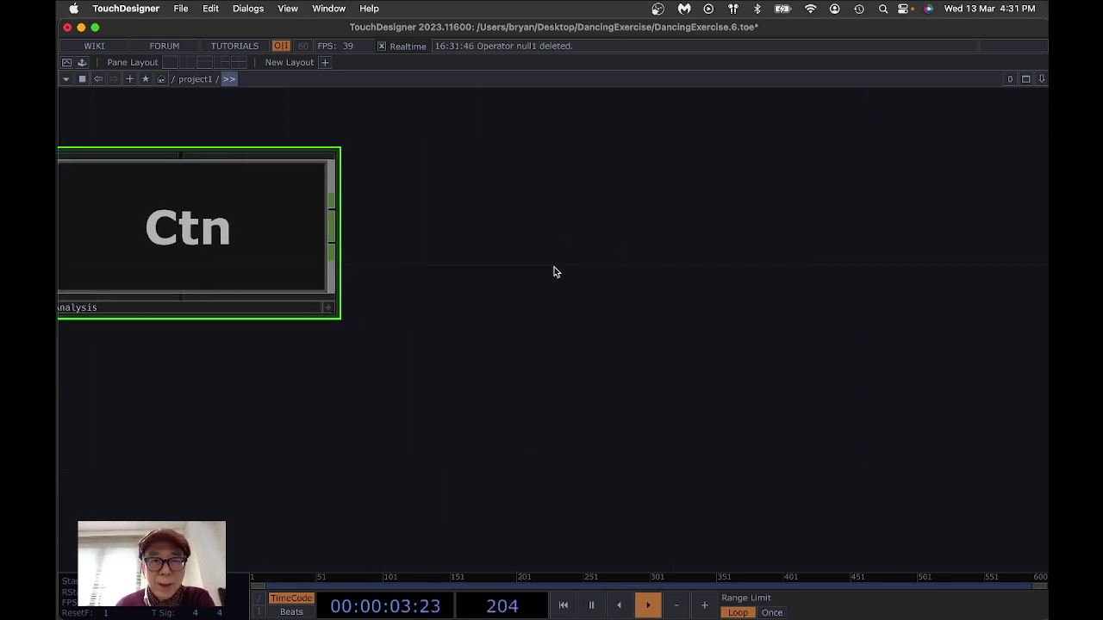
right_click(334, 215)
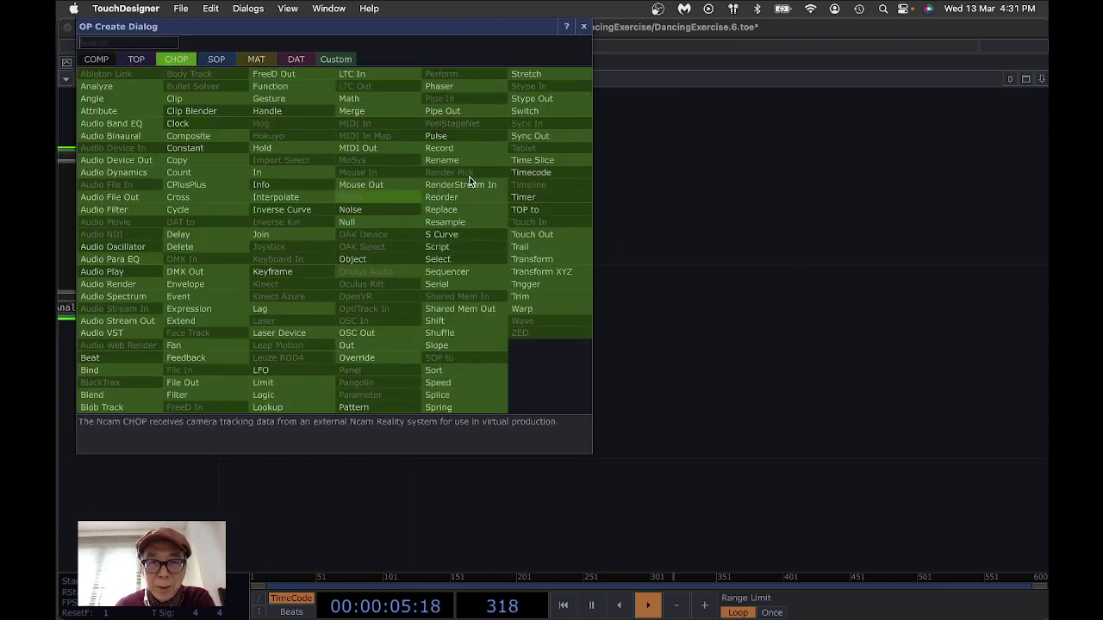
click(465, 257)
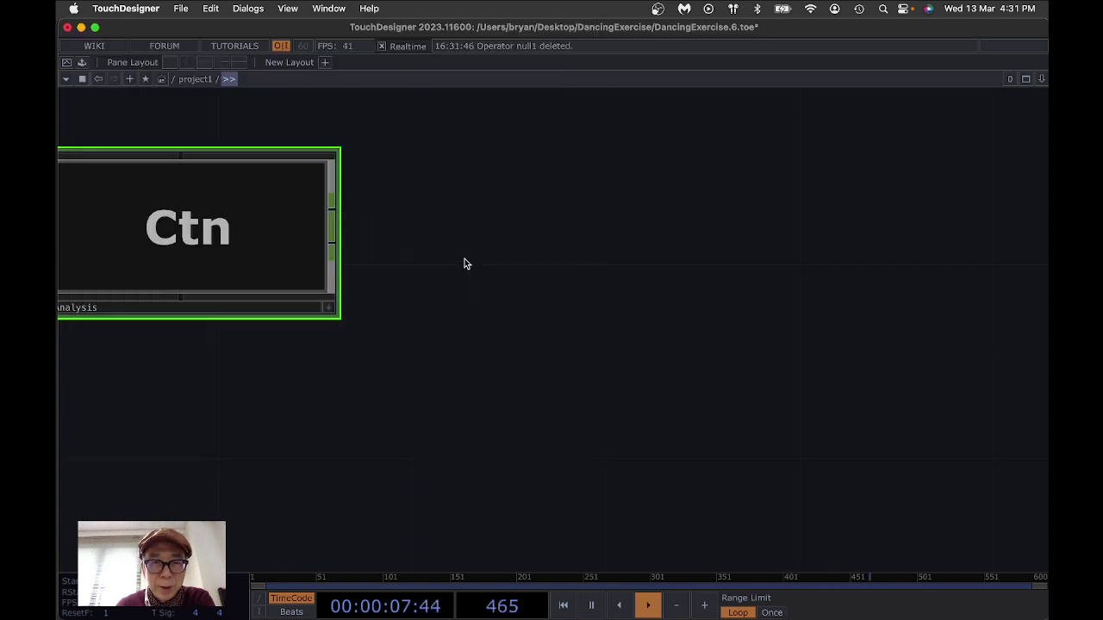
click(522, 241)
drag(833, 269, 726, 311)
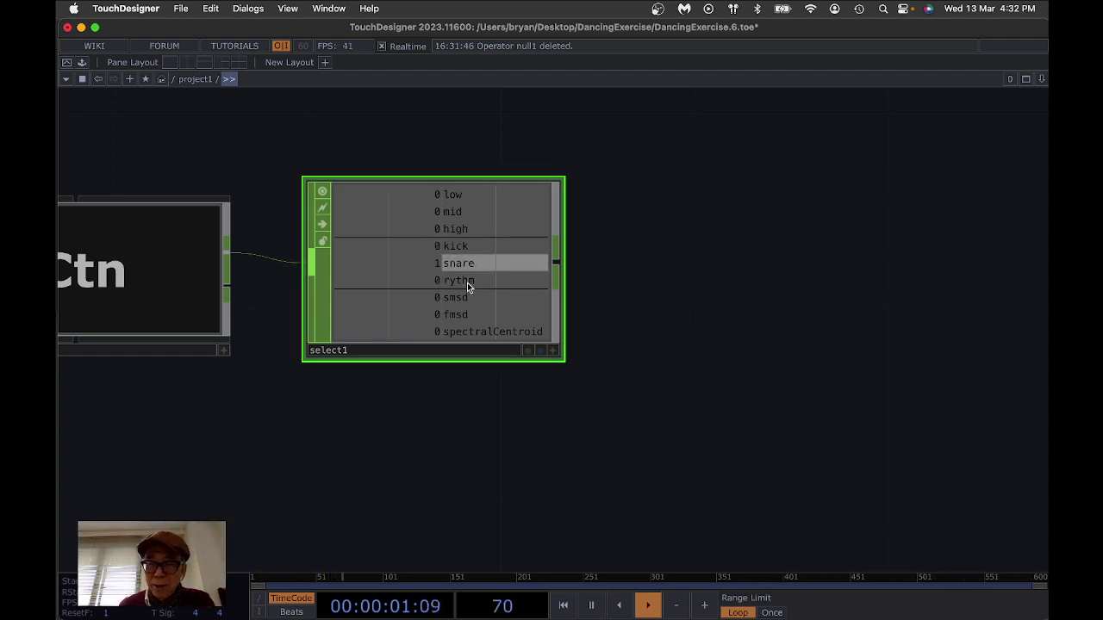
- Set select1's Channel Names to rythm
key(p)
click(1039, 168)
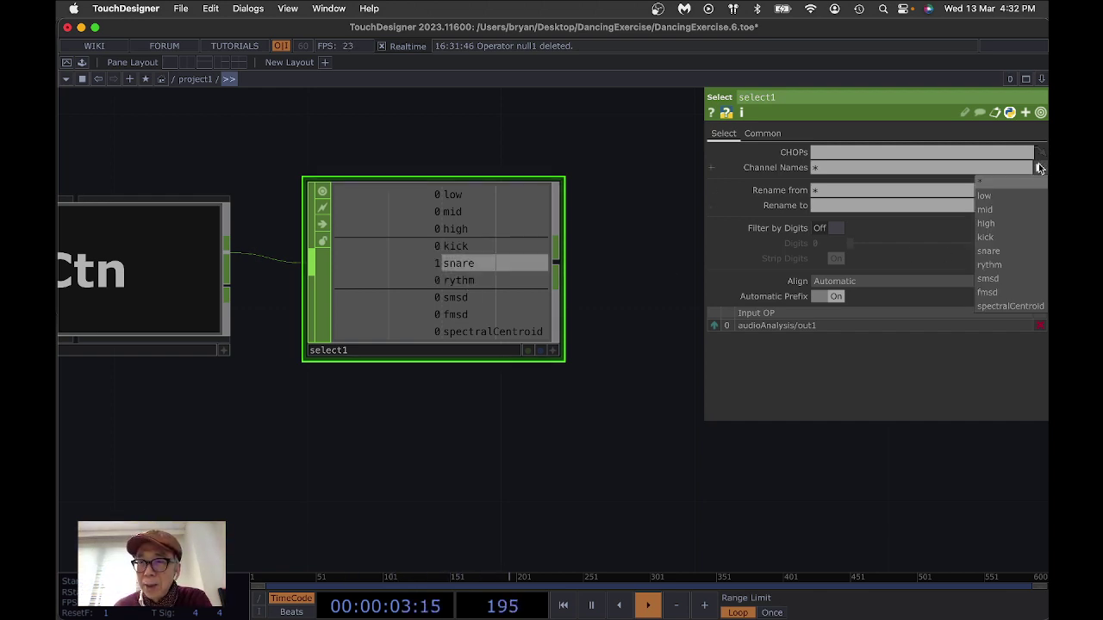
click(990, 265)
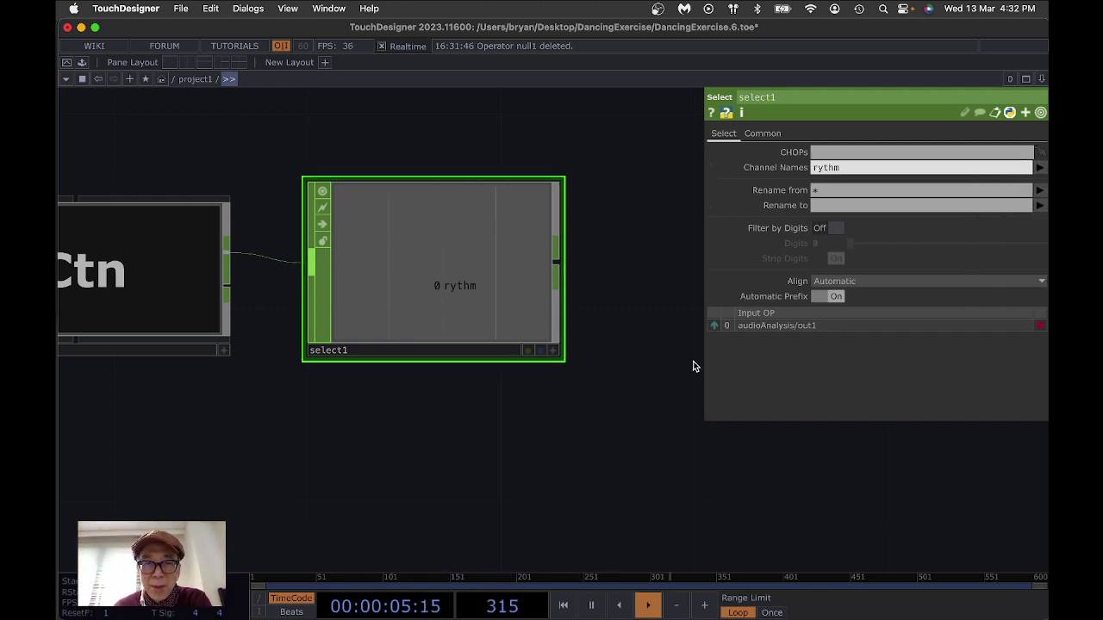
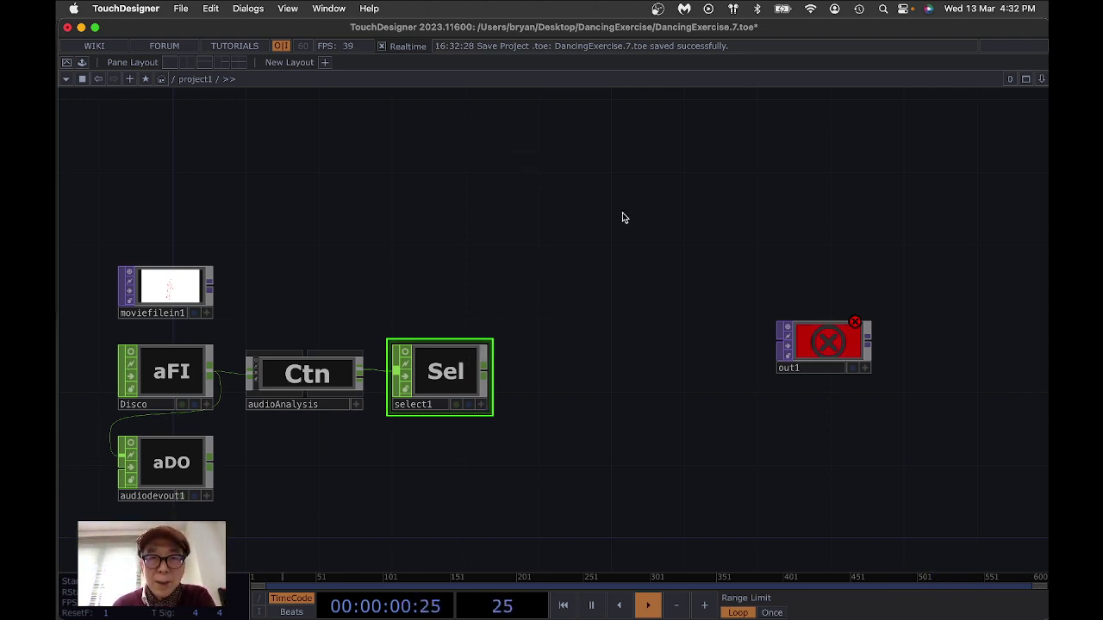
- Move out1 farther from select1 and display moviefilein1's parameters
drag(821, 350, 849, 387)
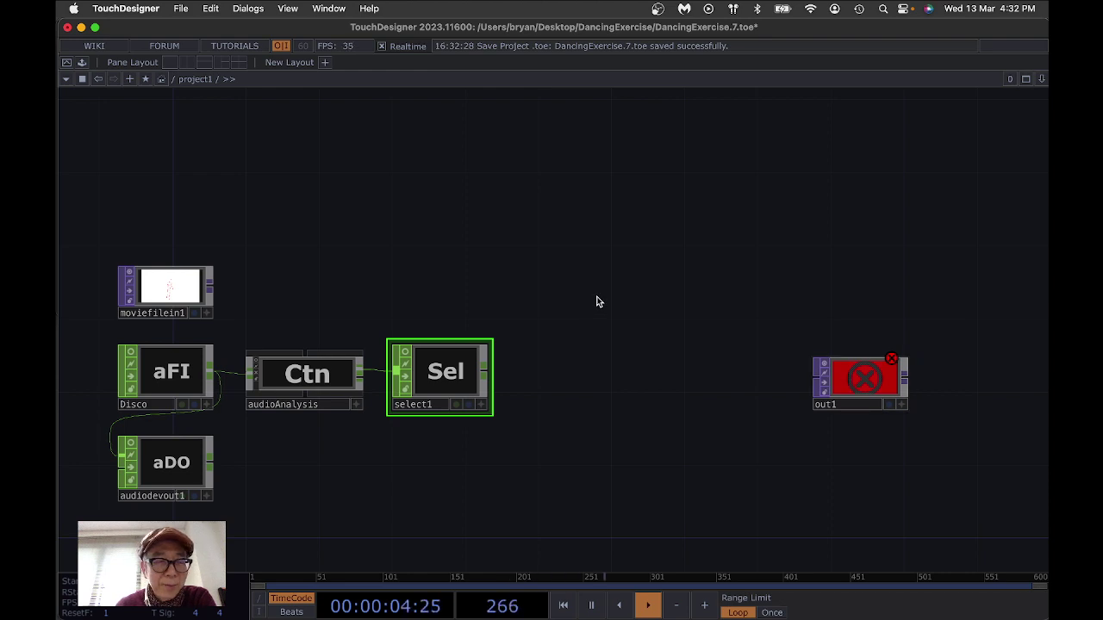
click(171, 288)
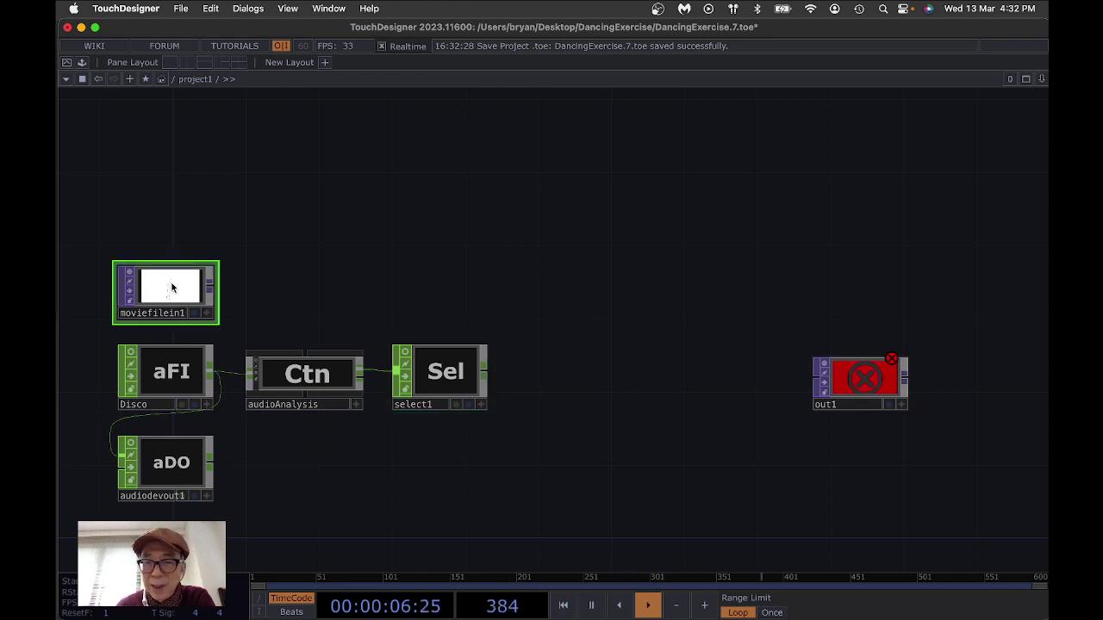
key(p)
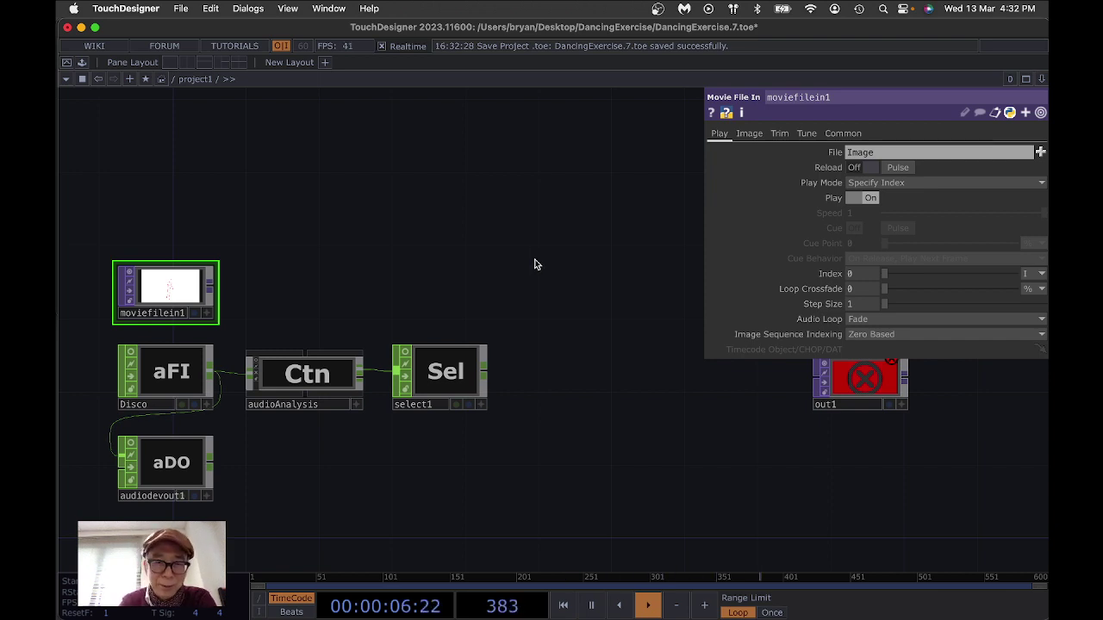
- Add a Count CHOP above and to the right of select1
key(Tab)
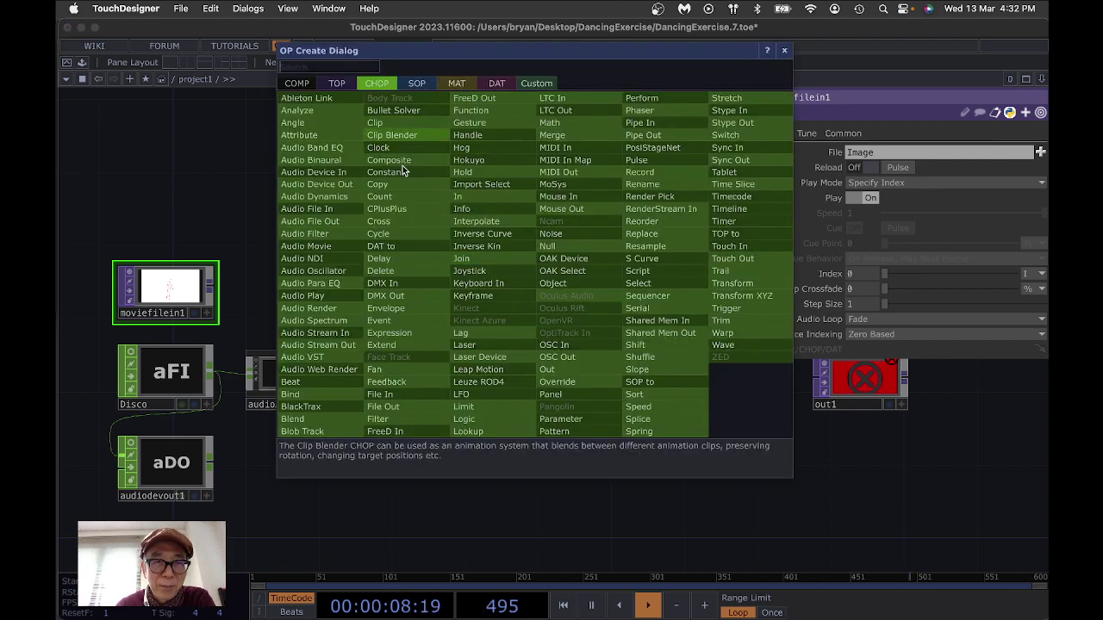
click(413, 197)
click(552, 232)
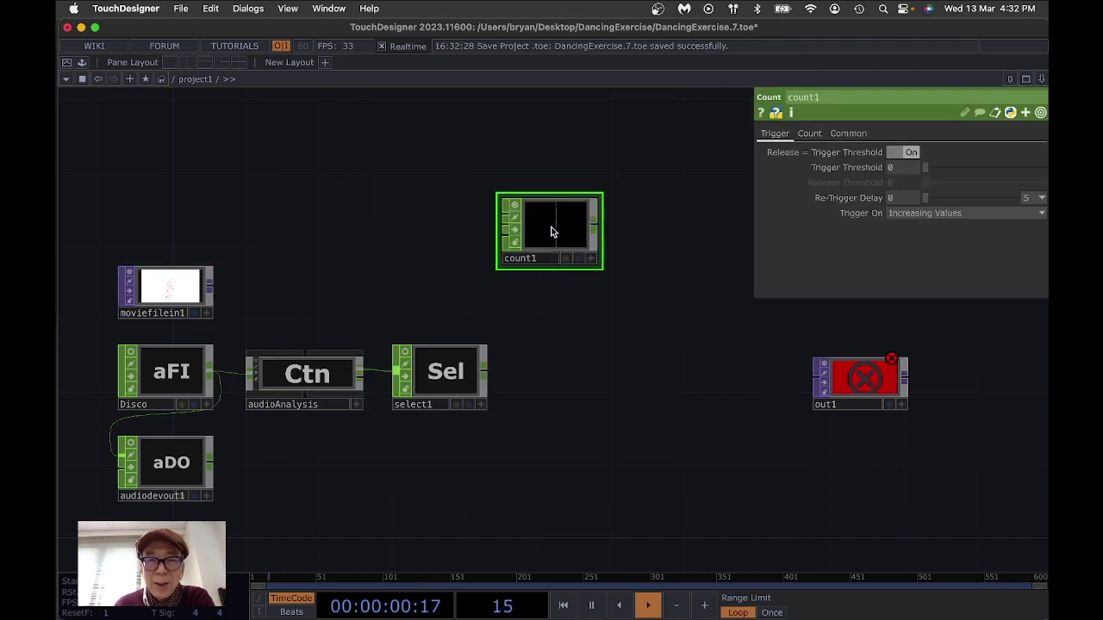
- Check moviefilein1's sequence length and set count1's Limit to Loop Min/Max with a Limit Maximum of 59
middle_click(158, 286)
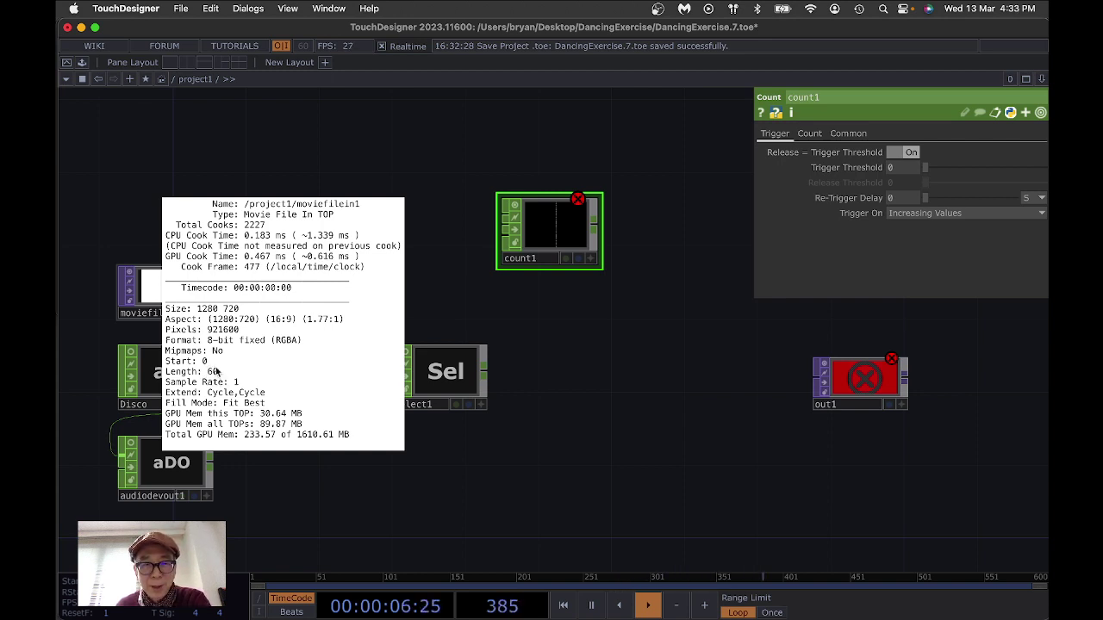
middle_drag(213, 369, 576, 230)
click(810, 138)
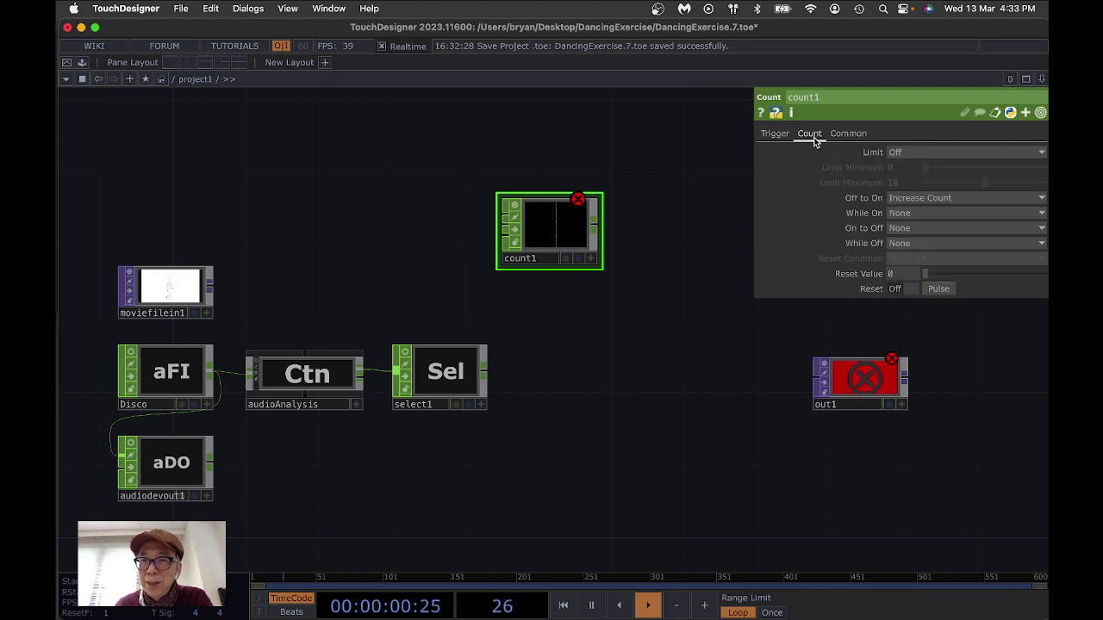
click(914, 153)
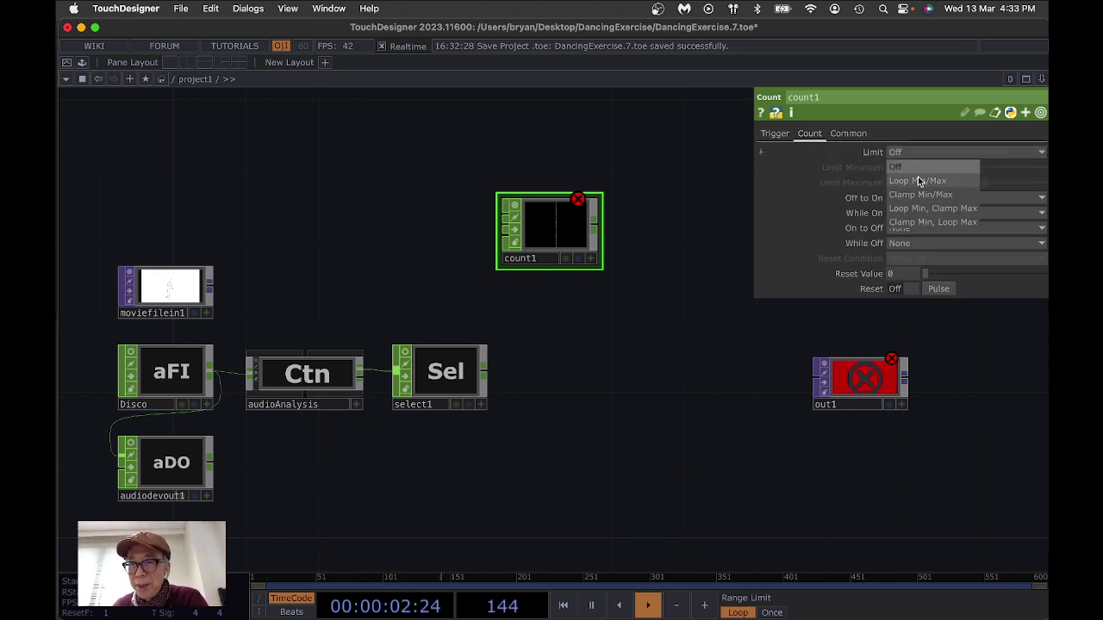
click(919, 181)
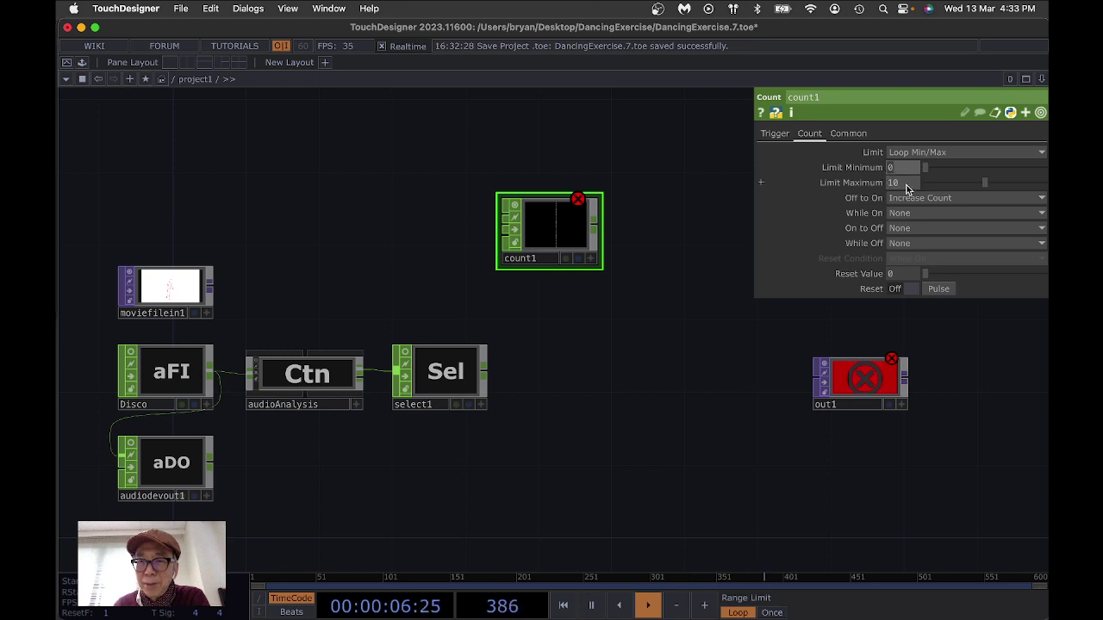
text(5)
key(Return)
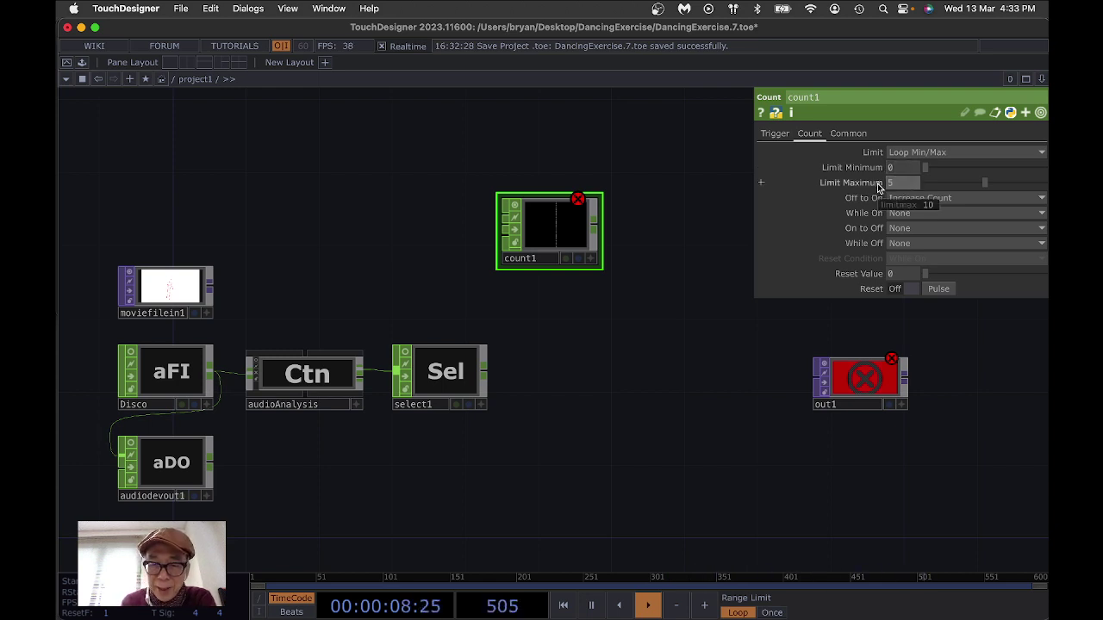
click(554, 369)
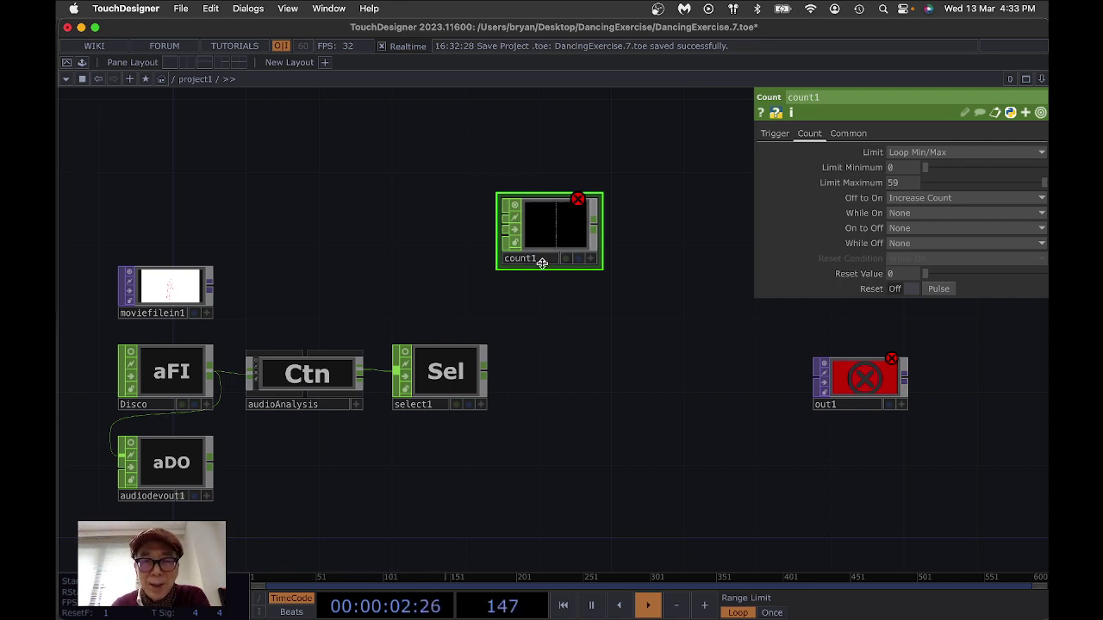
- Connect select1's output to count1's first input and adjust count1's position above and beyond select1
drag(554, 234, 591, 253)
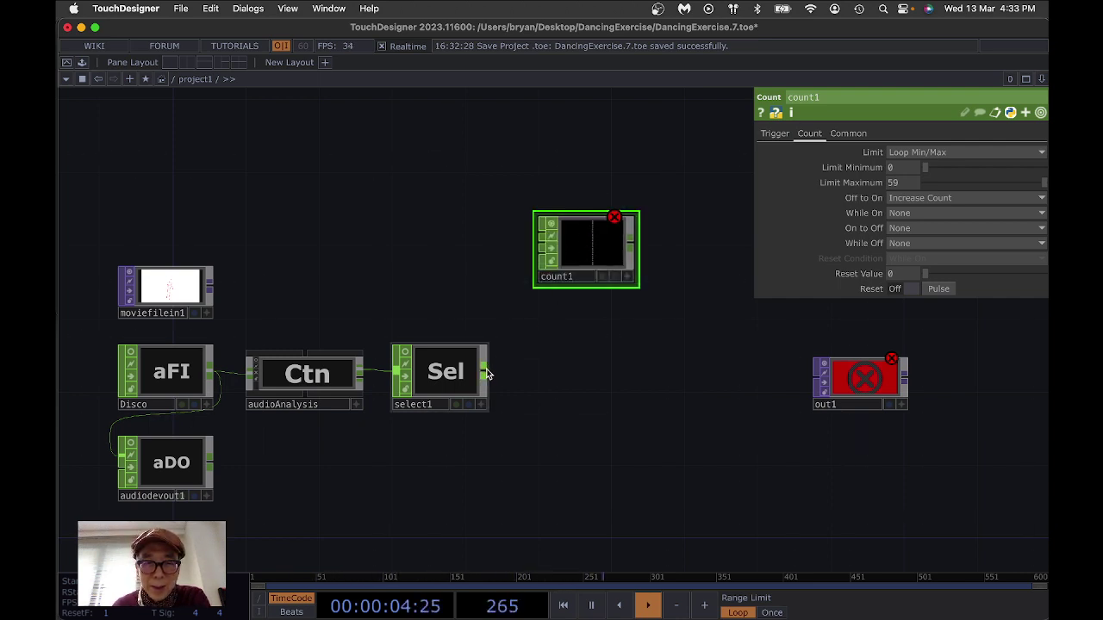
drag(487, 373, 540, 237)
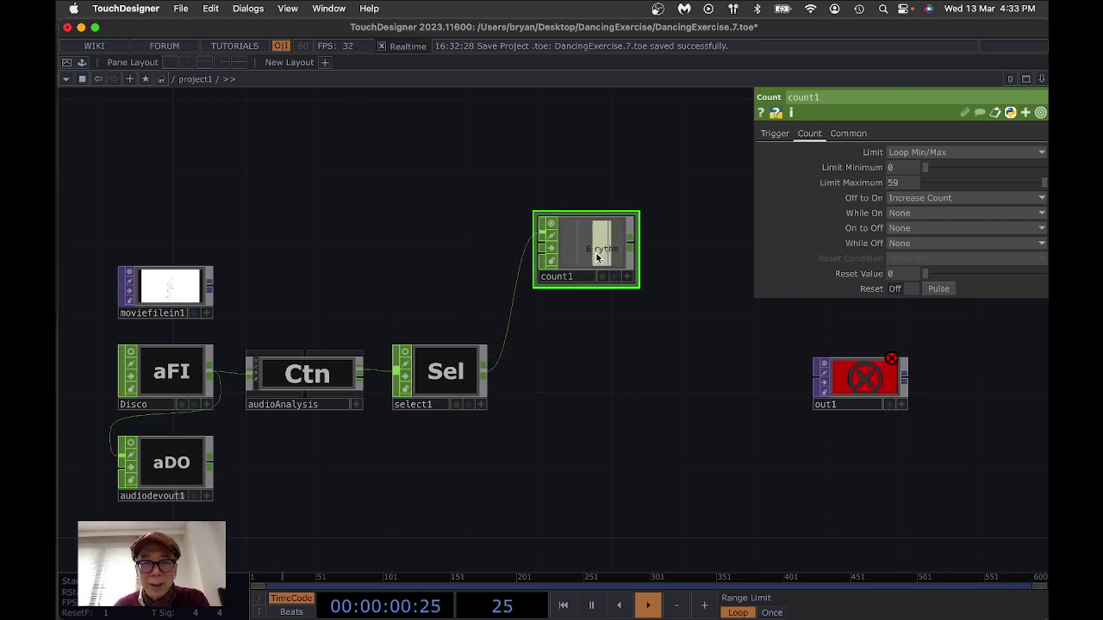
drag(597, 256, 578, 275)
scroll(661, 326, up, 1)
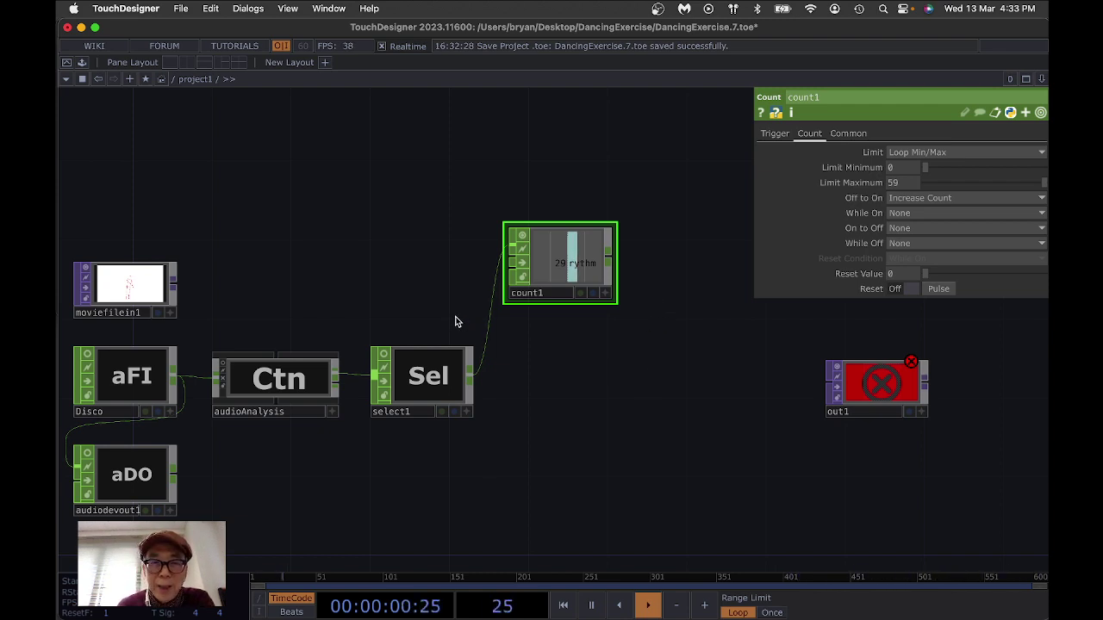
- Move moviefilein1 directly above count1, show its parameters, and shift out1 slightly farther down
drag(131, 284, 575, 154)
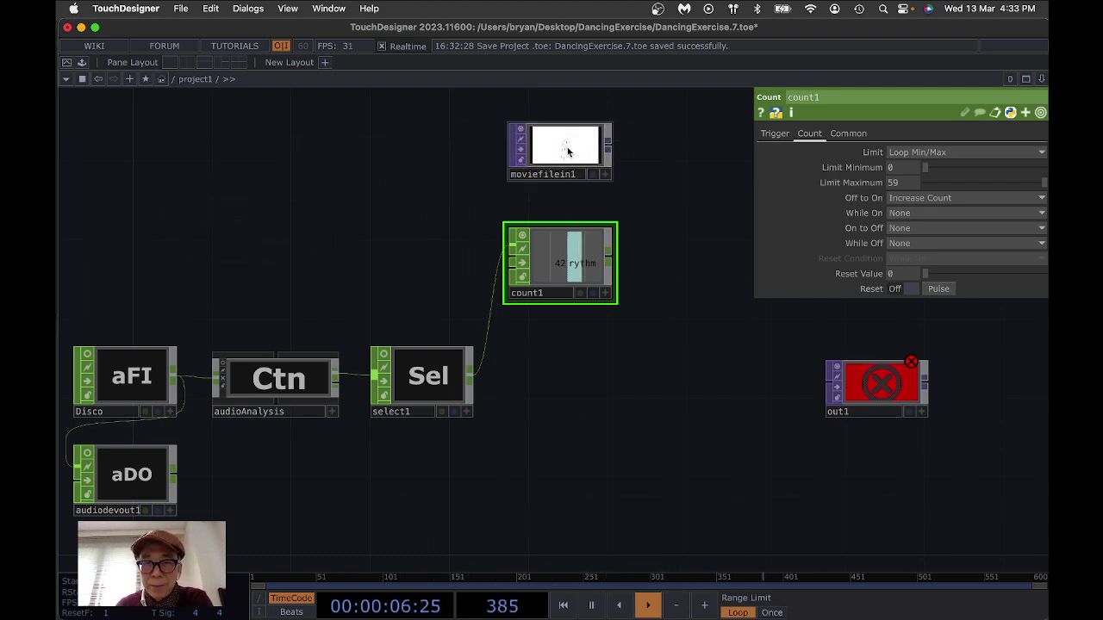
click(567, 151)
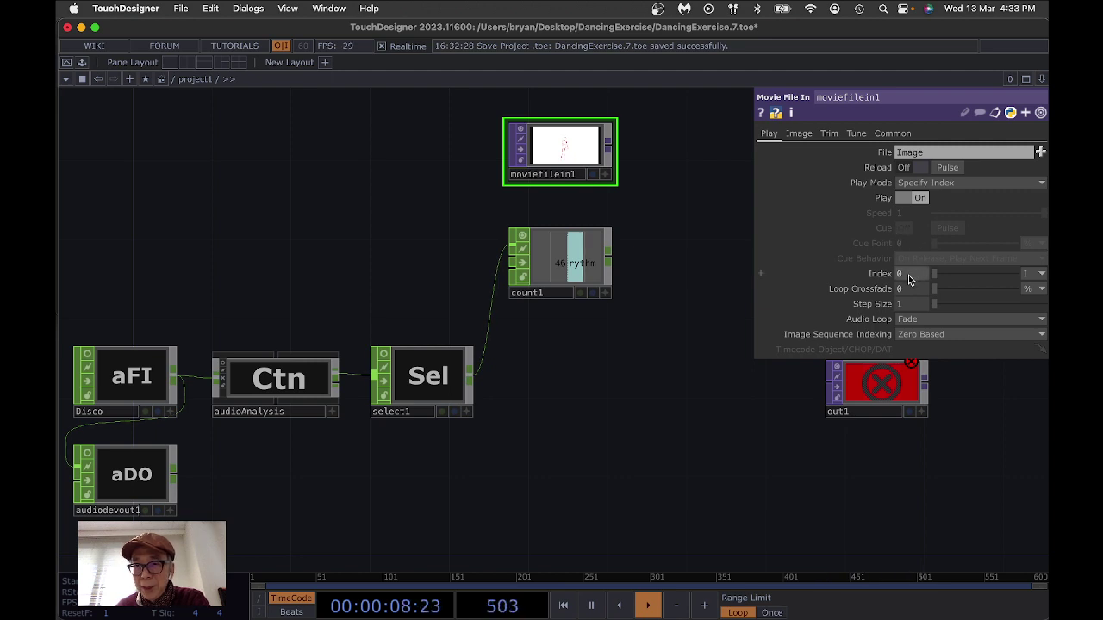
scroll(441, 391, right, 5)
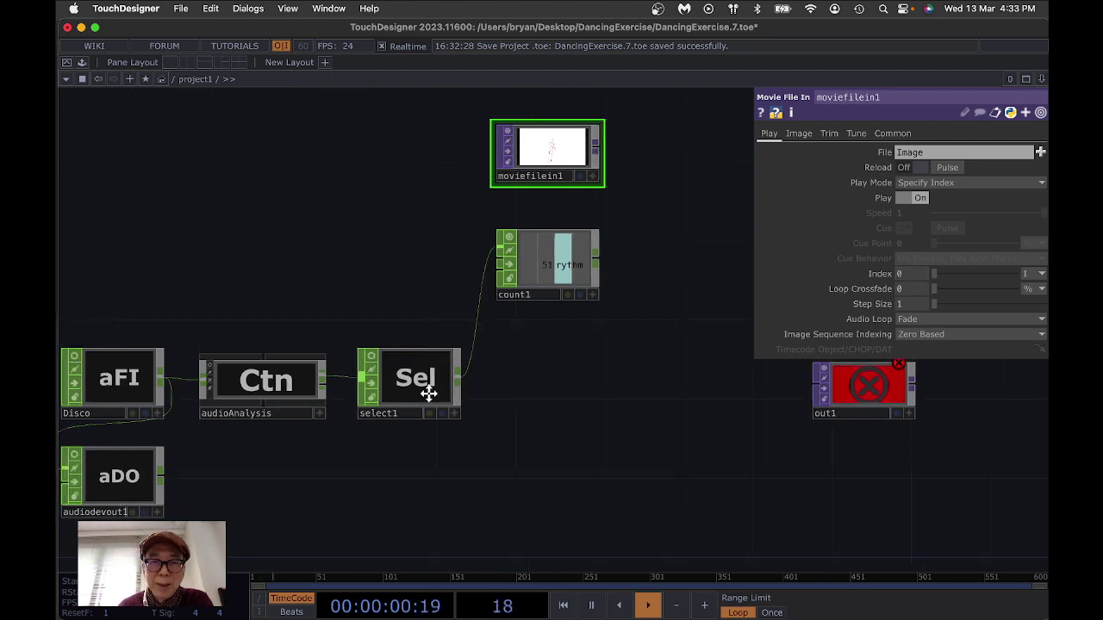
drag(637, 385, 716, 424)
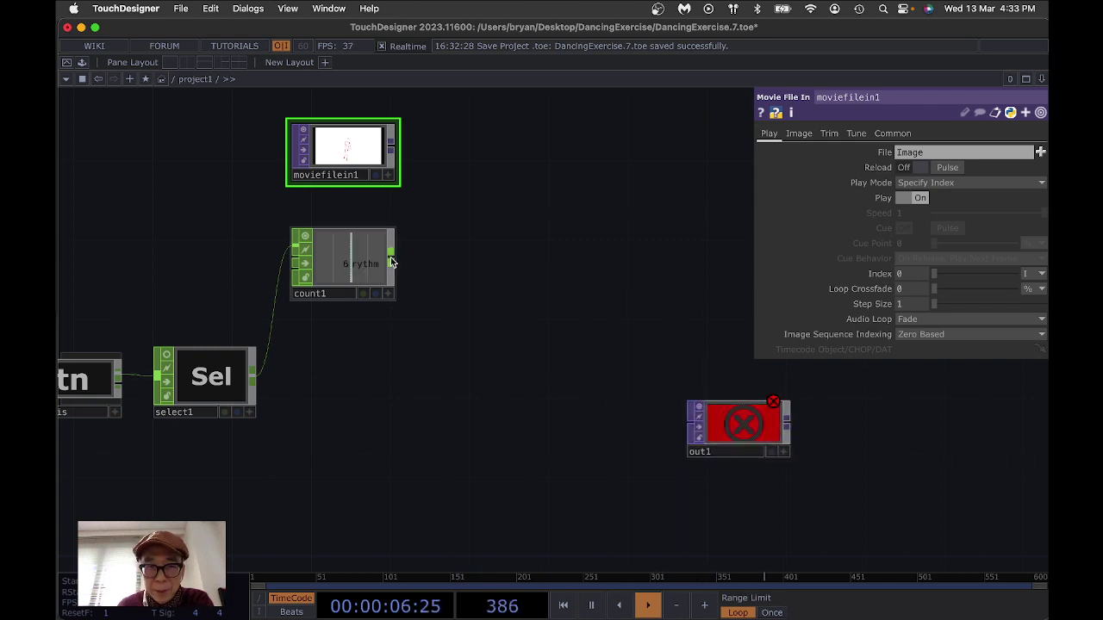
- Add a Null CHOP to count1's output and place it beside count1
right_click(390, 259)
click(420, 244)
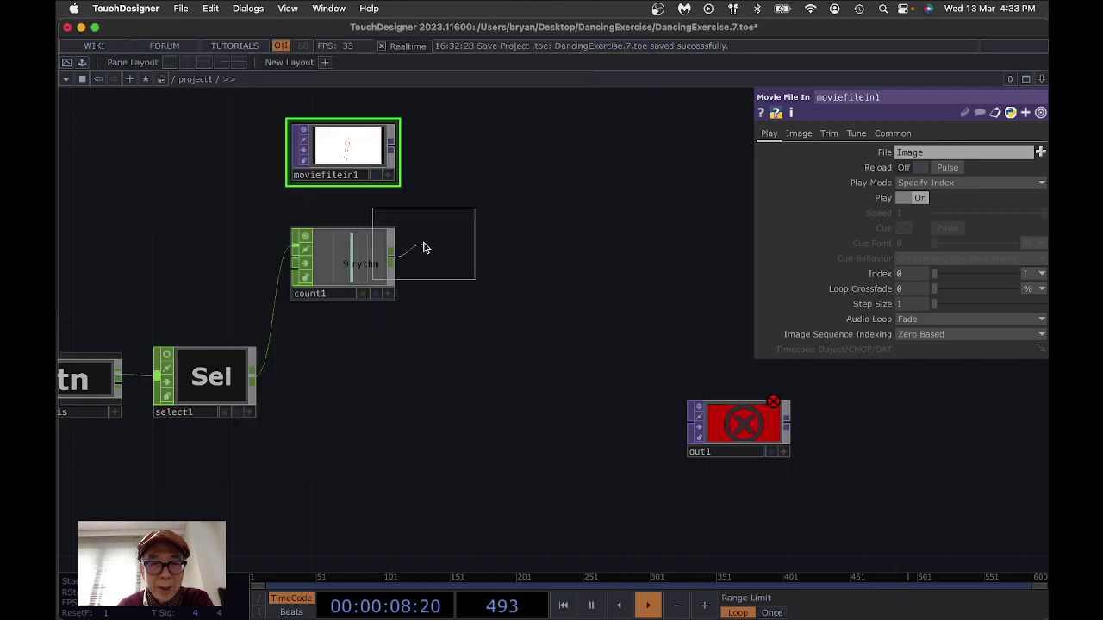
click(478, 263)
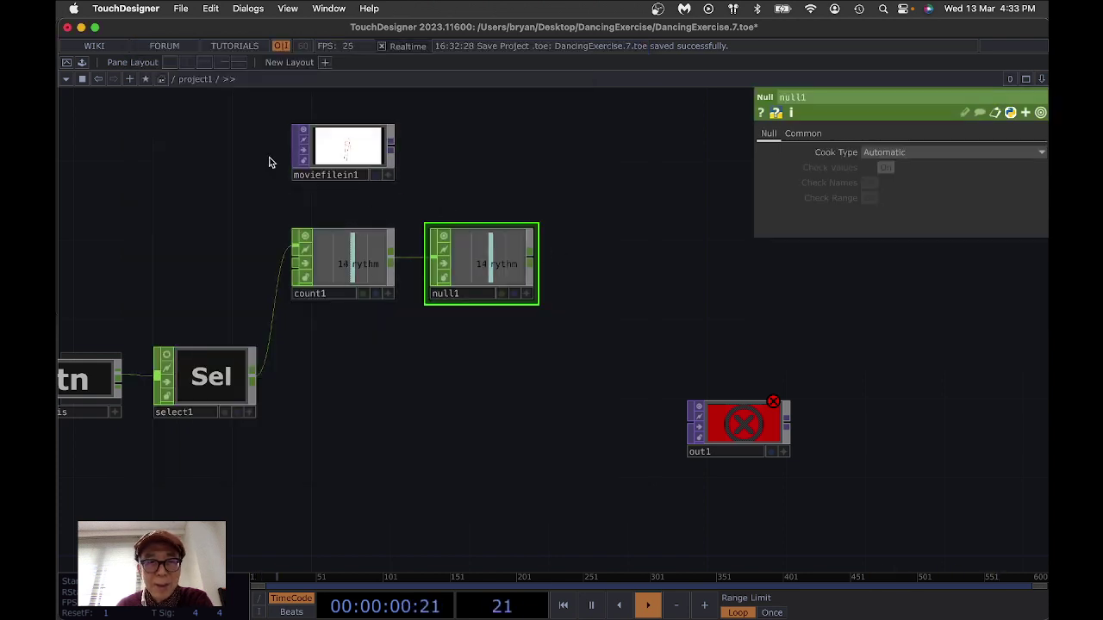
- Export null1's rythm channel to moviefilein1's Index parameter
click(334, 149)
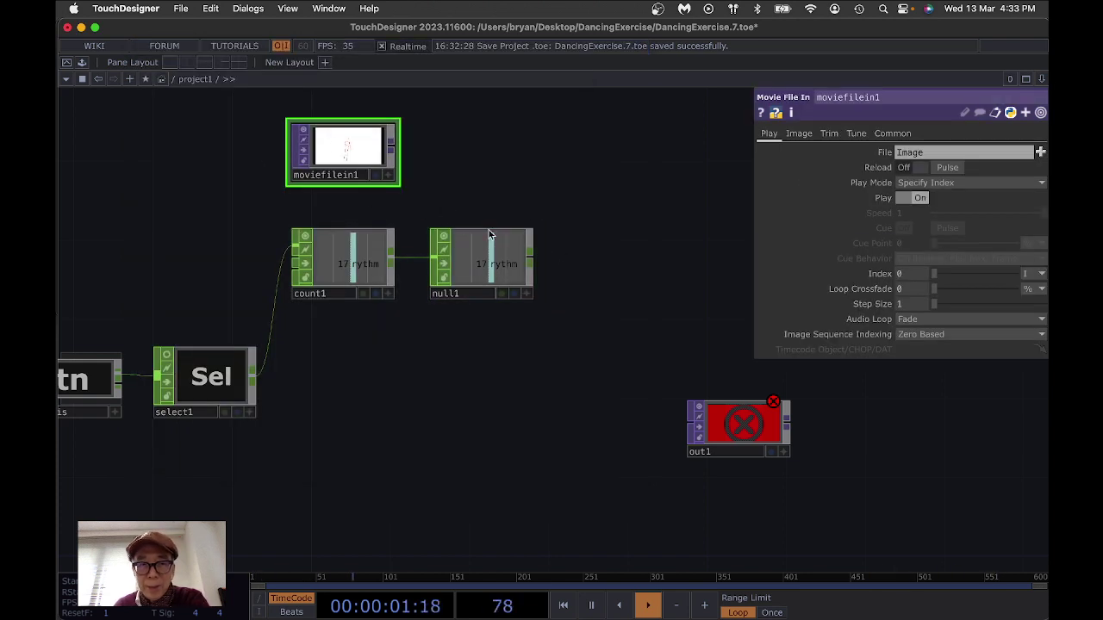
click(526, 294)
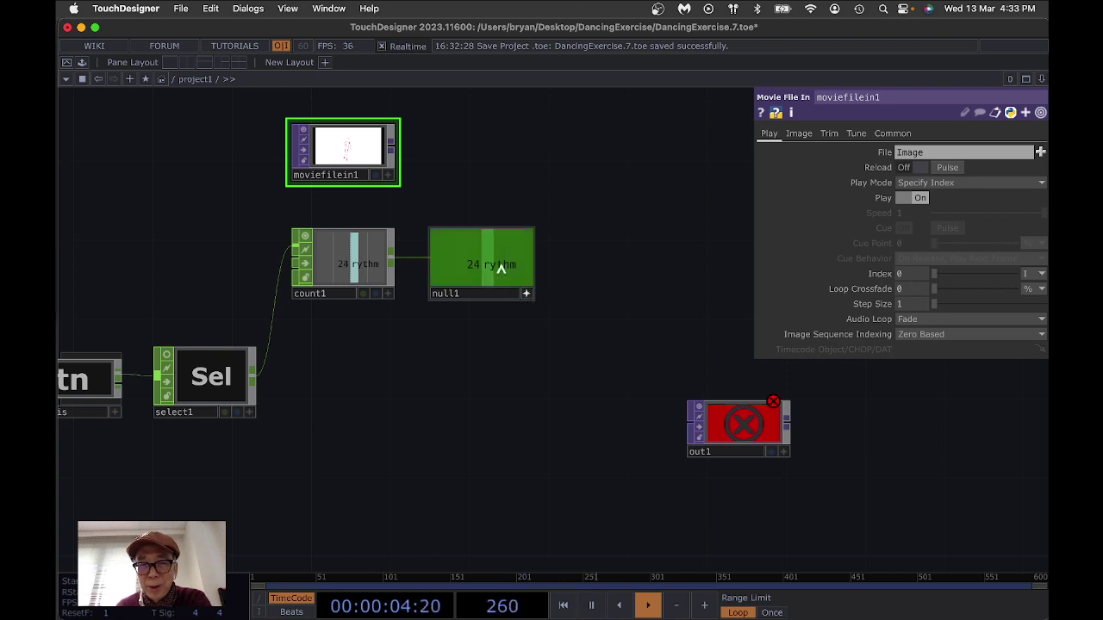
drag(500, 269, 915, 275)
click(912, 256)
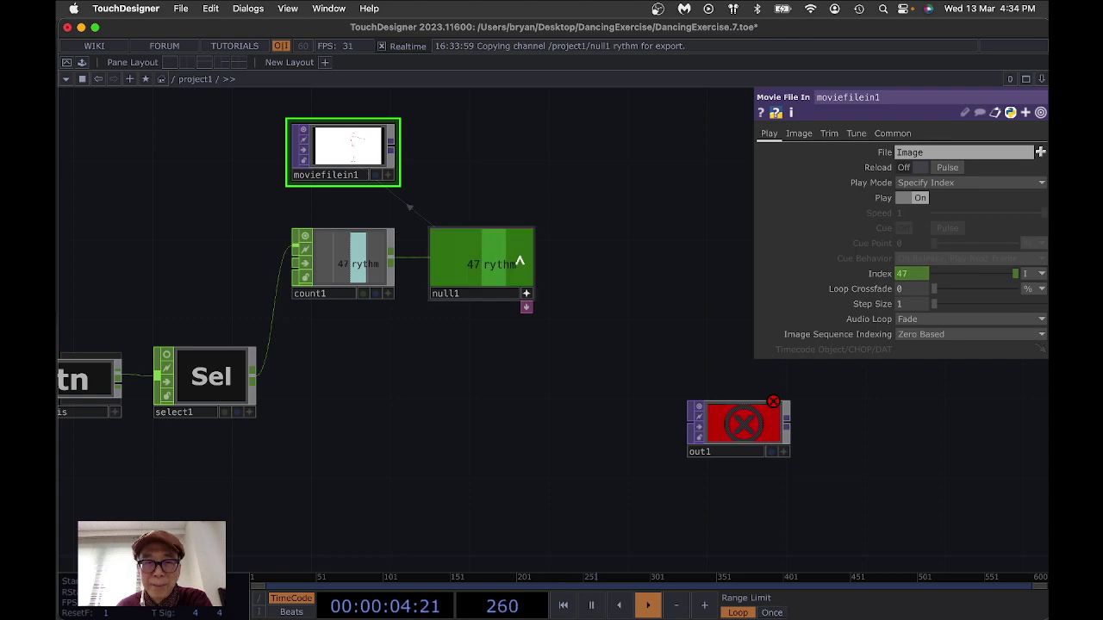
- Place out1 level with moviefilein1 and connect moviefilein1's output to it
drag(537, 163, 532, 216)
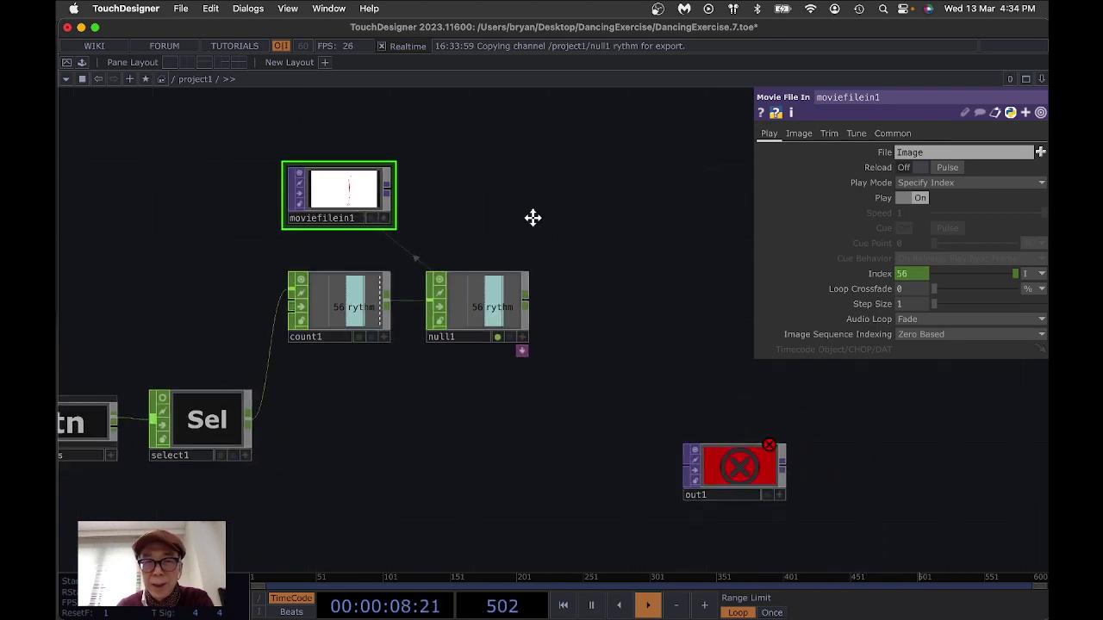
drag(721, 478, 643, 197)
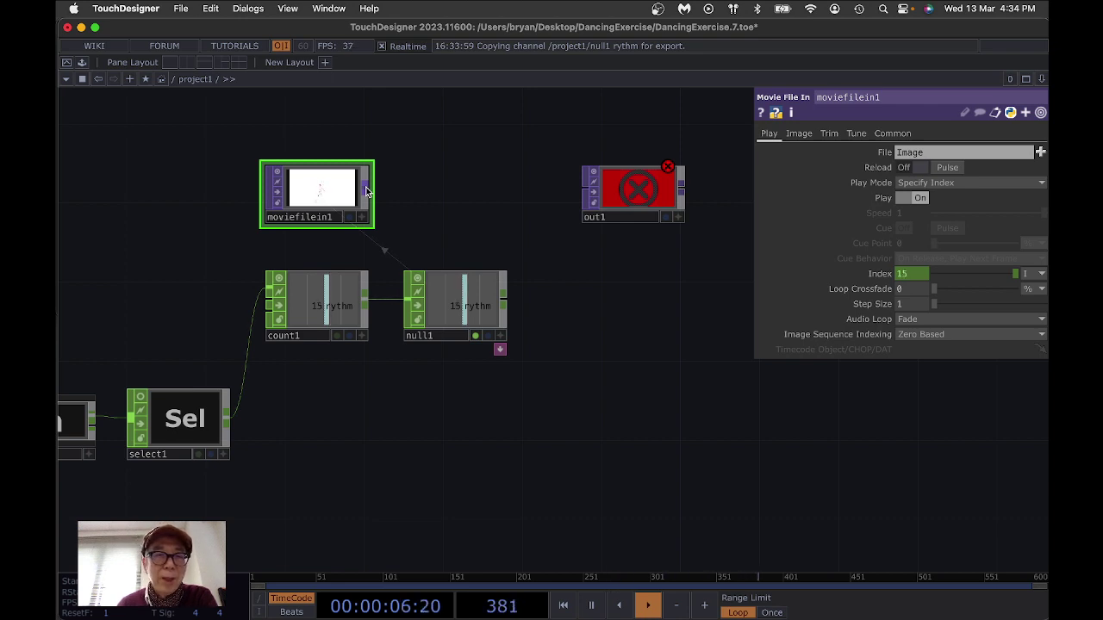
drag(366, 187, 586, 188)
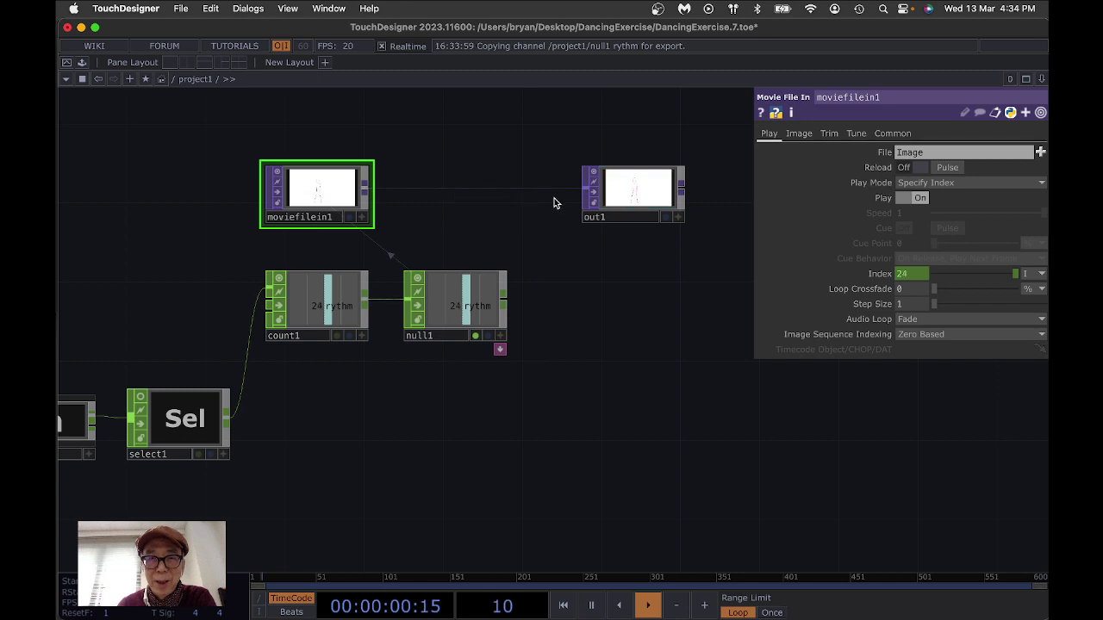
- Save the project with the rhythm-driven image sequence wired to out1
drag(135, 195, 239, 231)
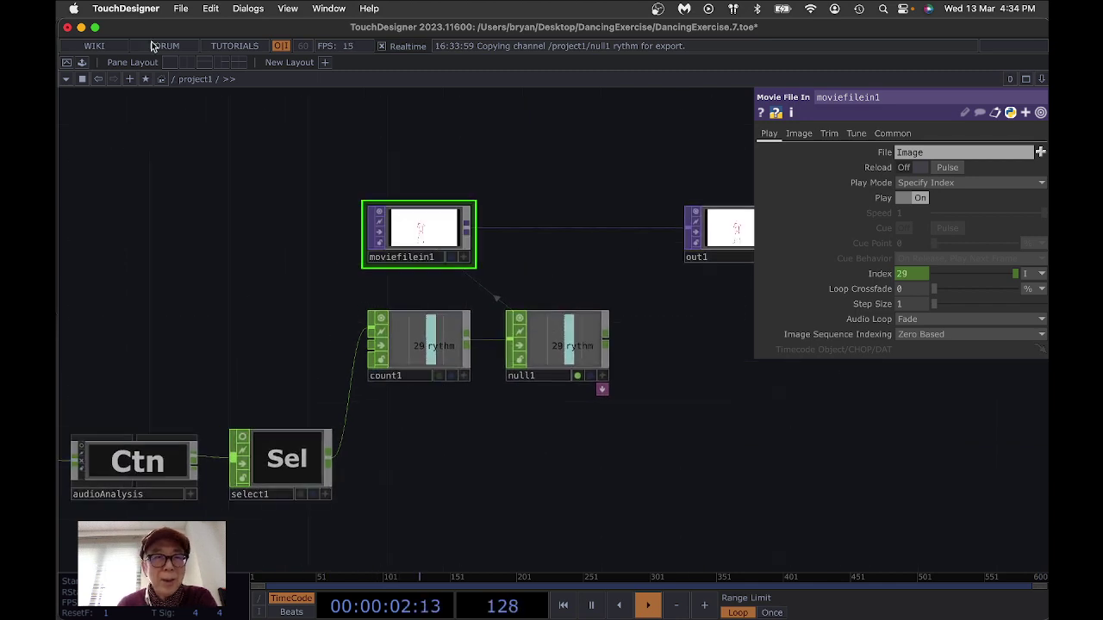
click(180, 8)
click(201, 124)
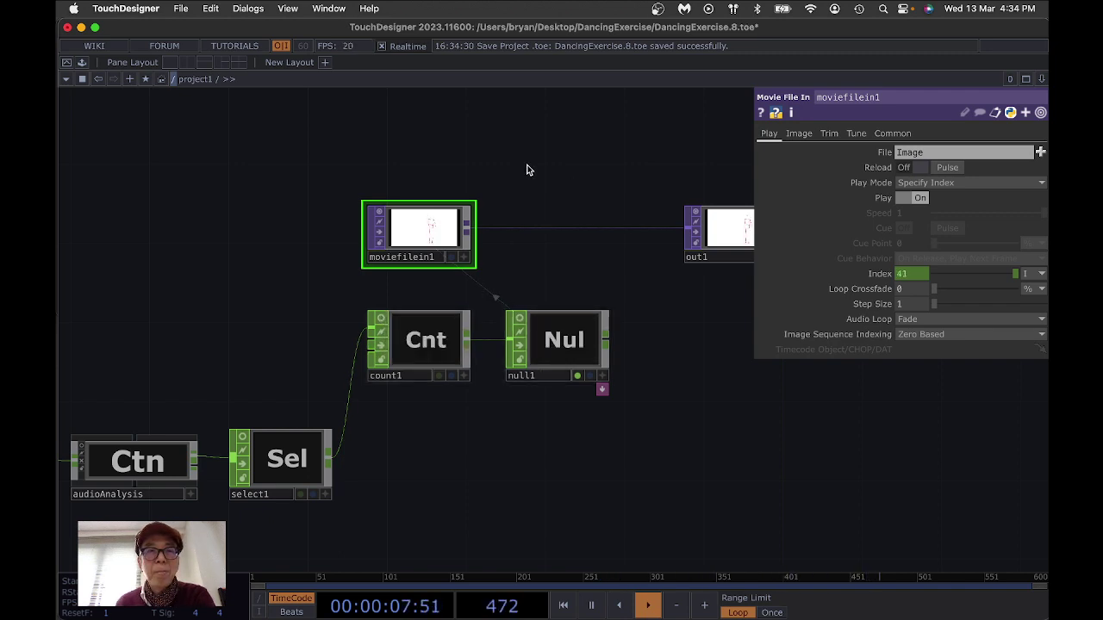
- Hide the parameter window over the network and save the project again
drag(523, 166, 549, 191)
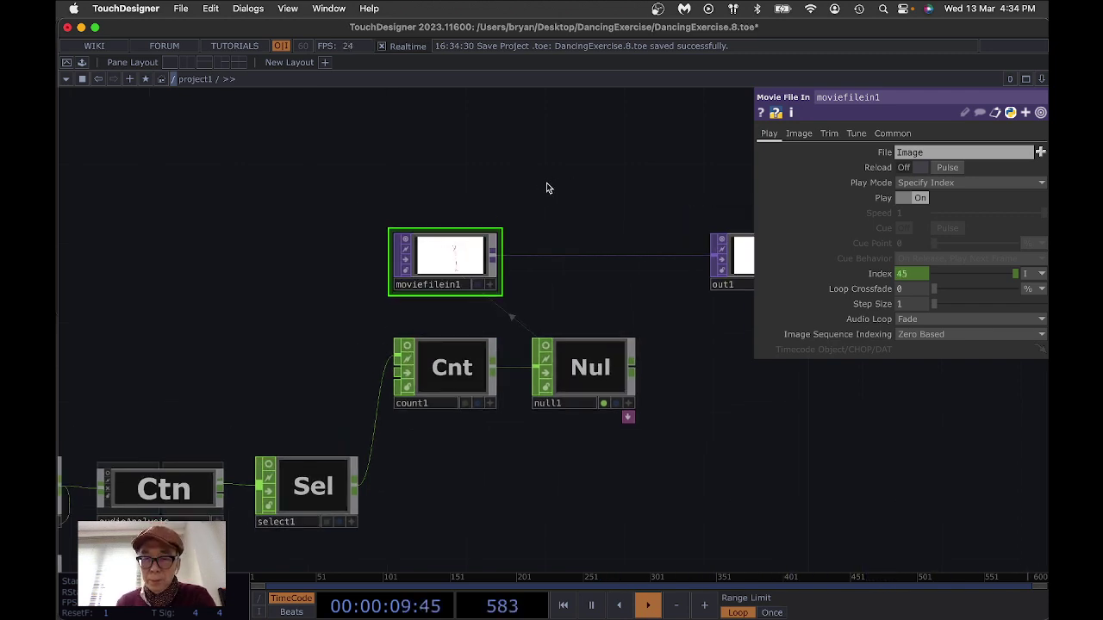
key(p)
drag(233, 215, 385, 183)
scroll(342, 195, down, 5)
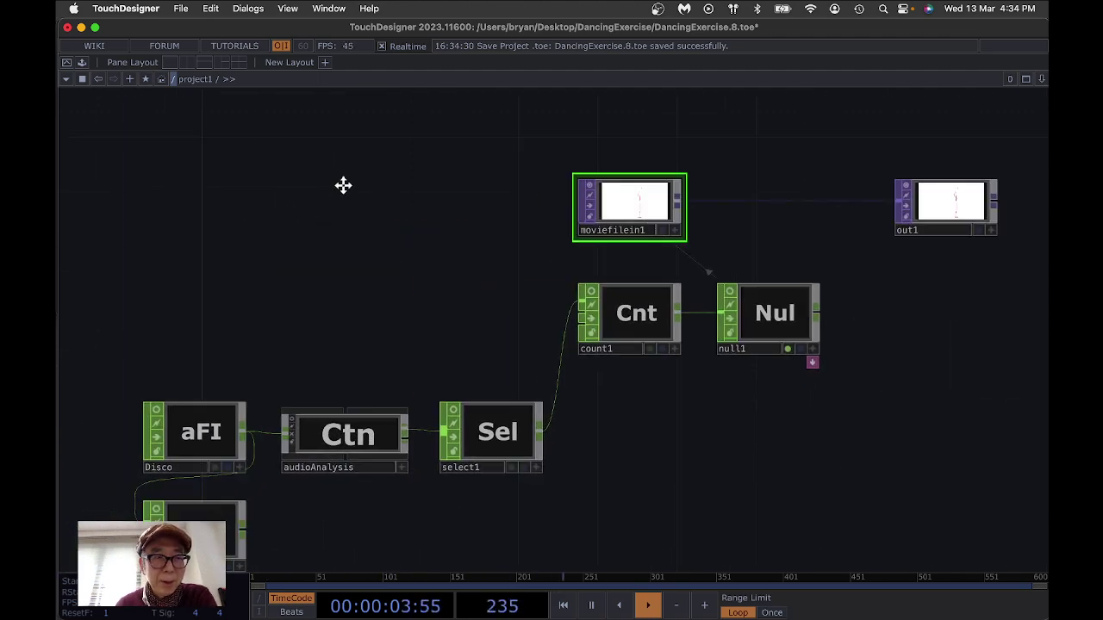
scroll(176, 255, right, 5)
scroll(177, 255, up, 3)
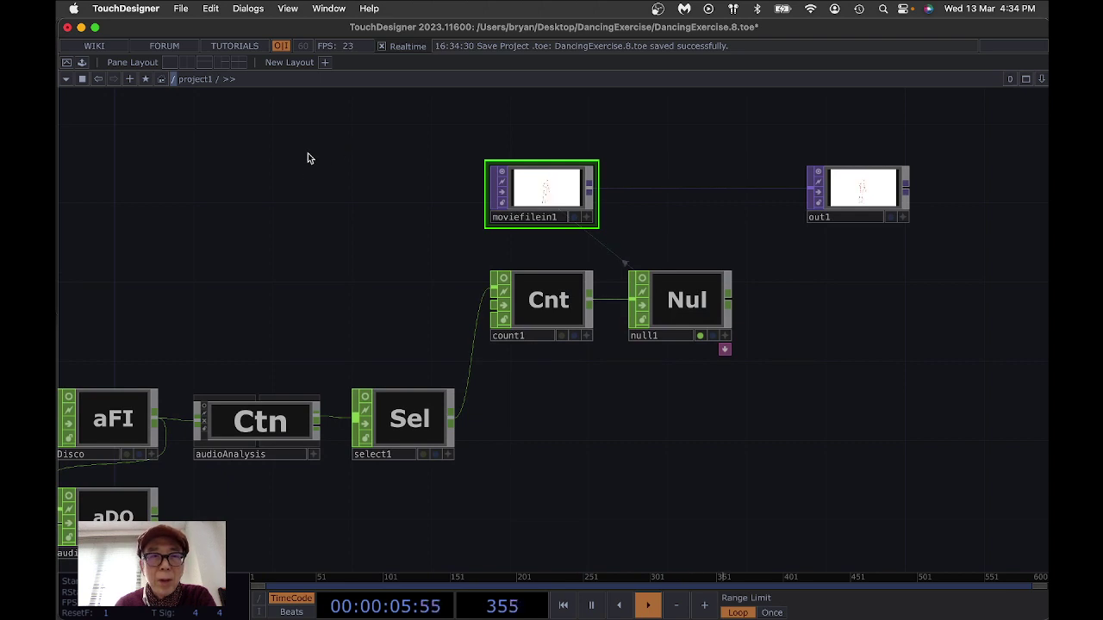
scroll(308, 197, up, 2)
click(182, 9)
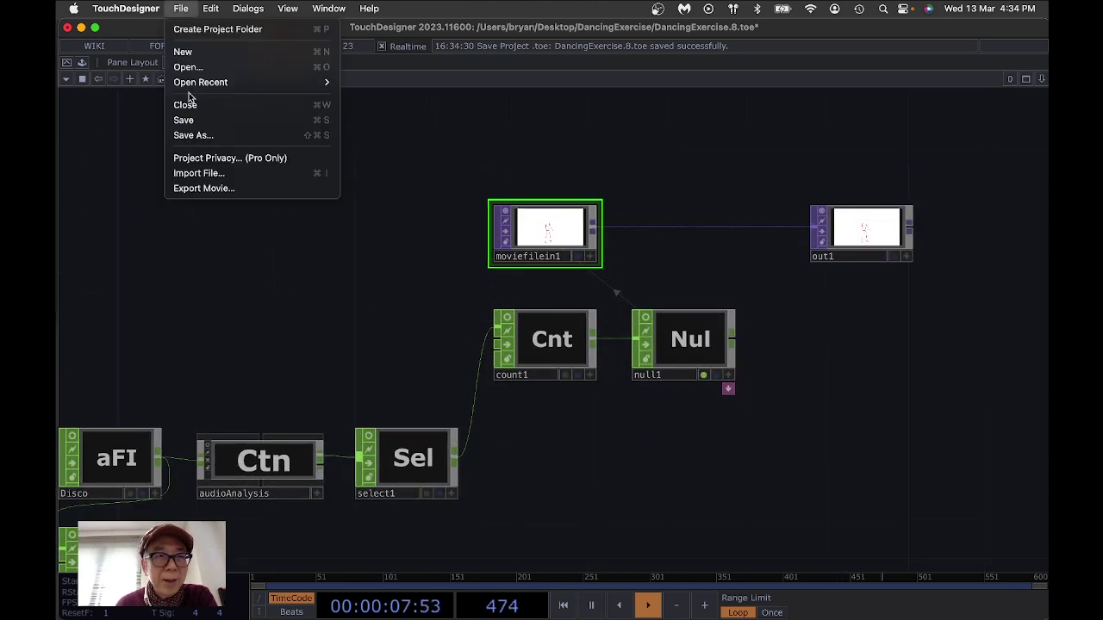
click(243, 120)
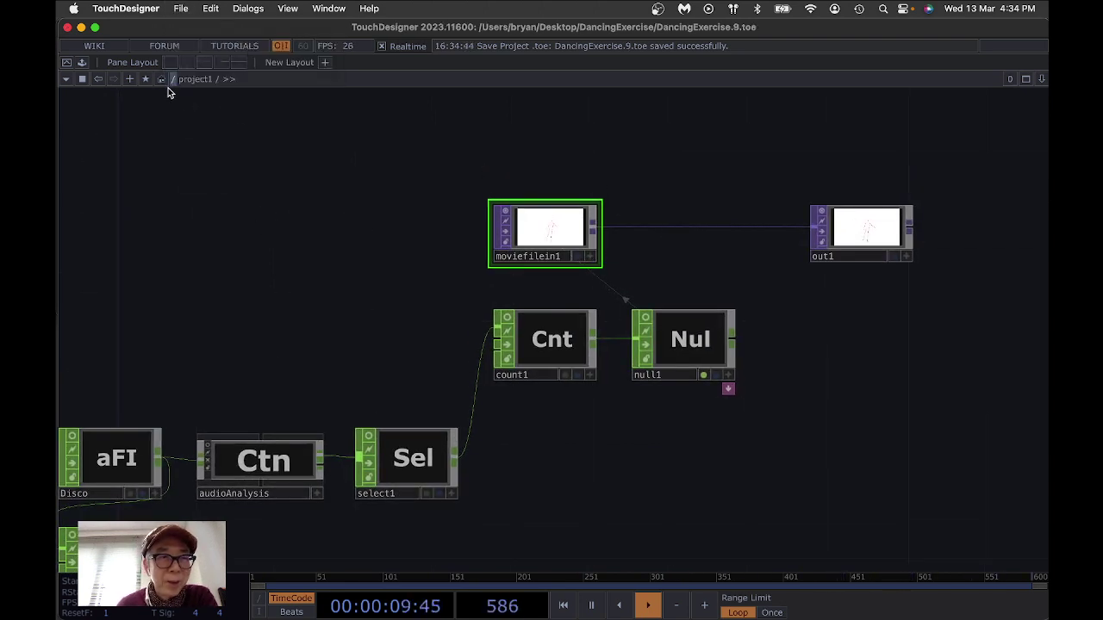
- Preview the dancing figure in Perform mode and return to the network editor
click(173, 80)
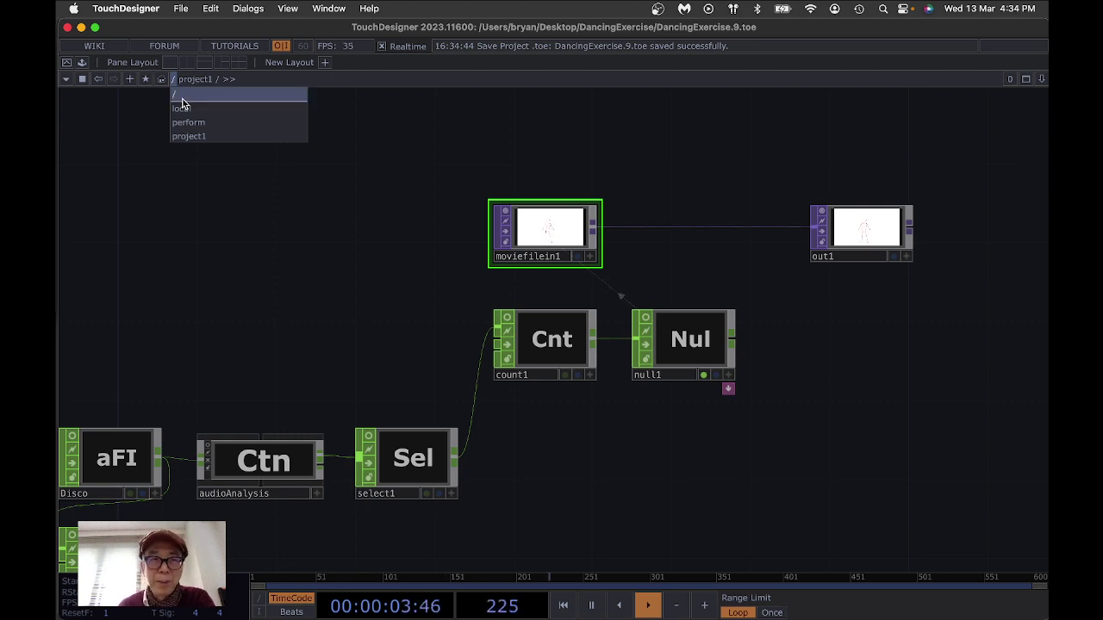
click(171, 257)
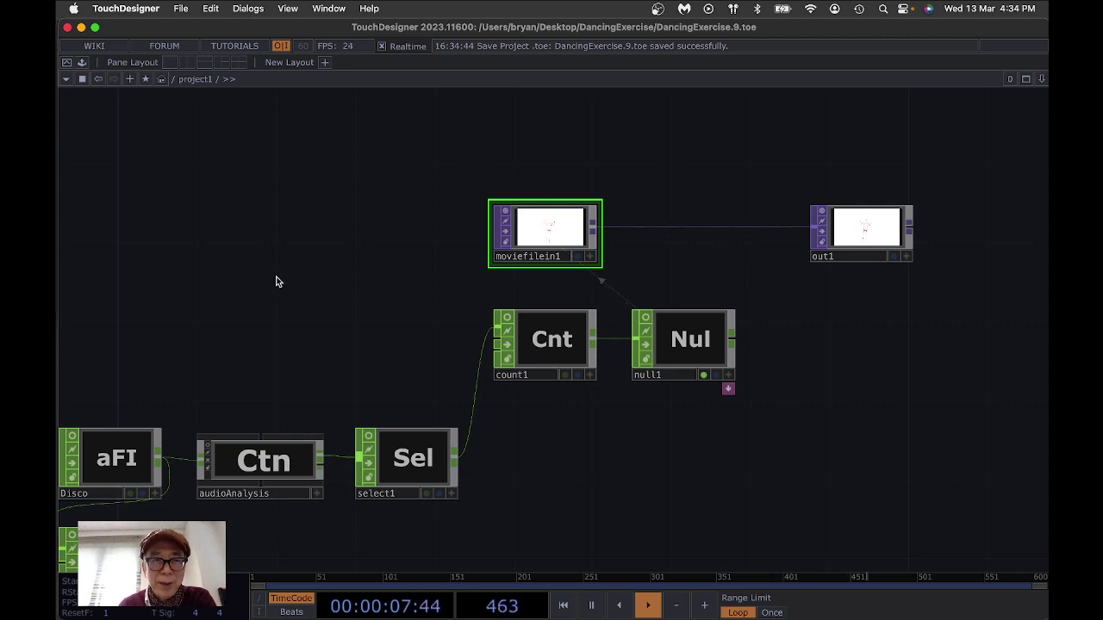
scroll(325, 242, down, 4)
scroll(325, 242, left, 3)
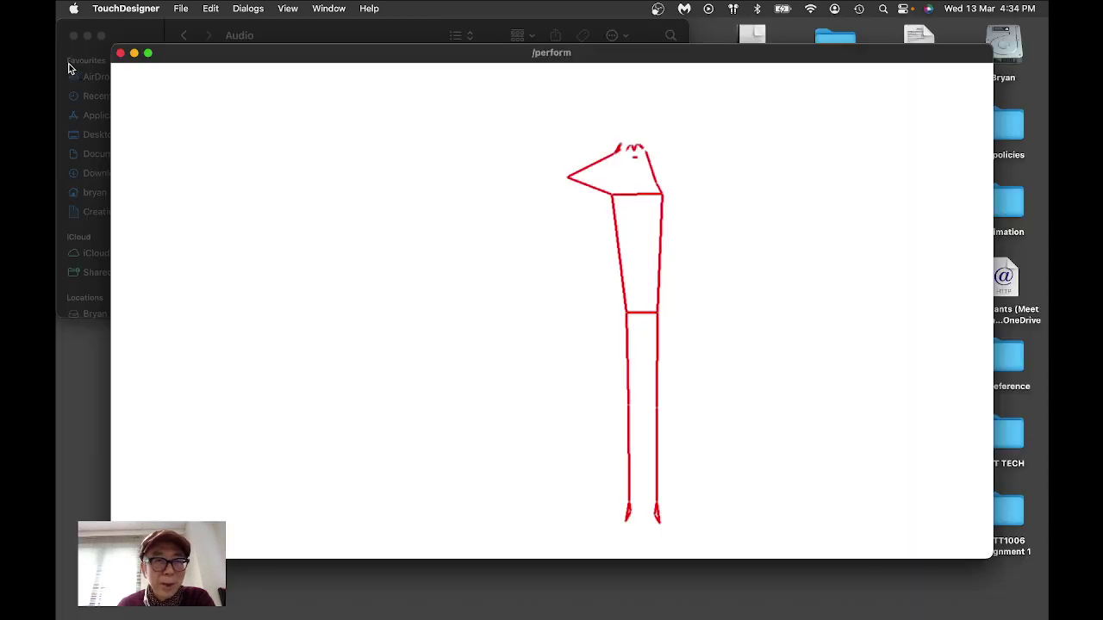
click(68, 63)
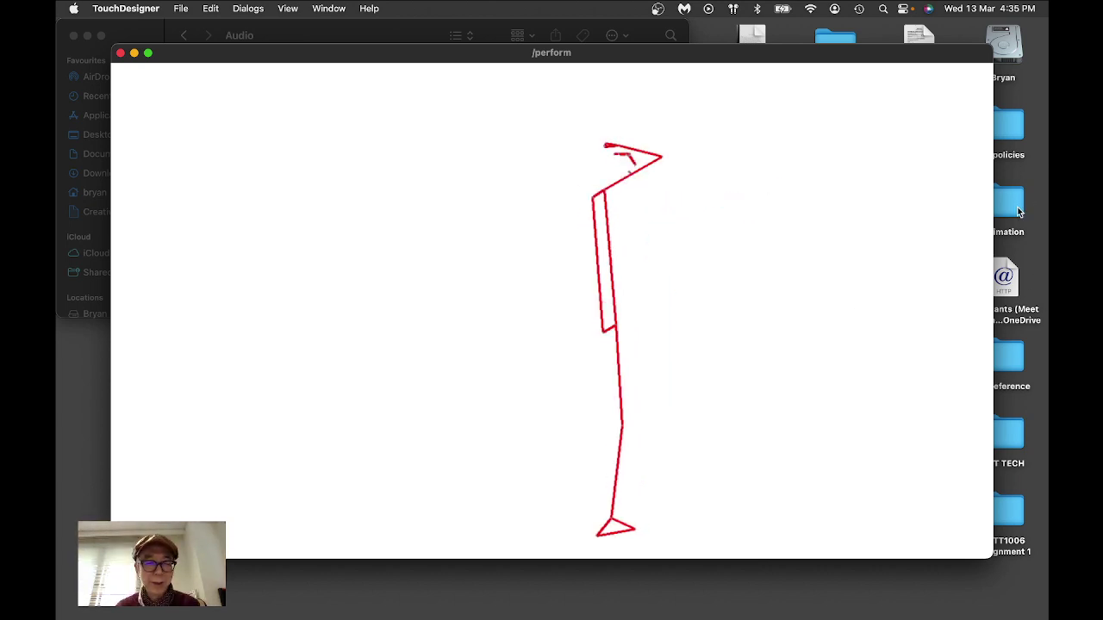
key(Escape)
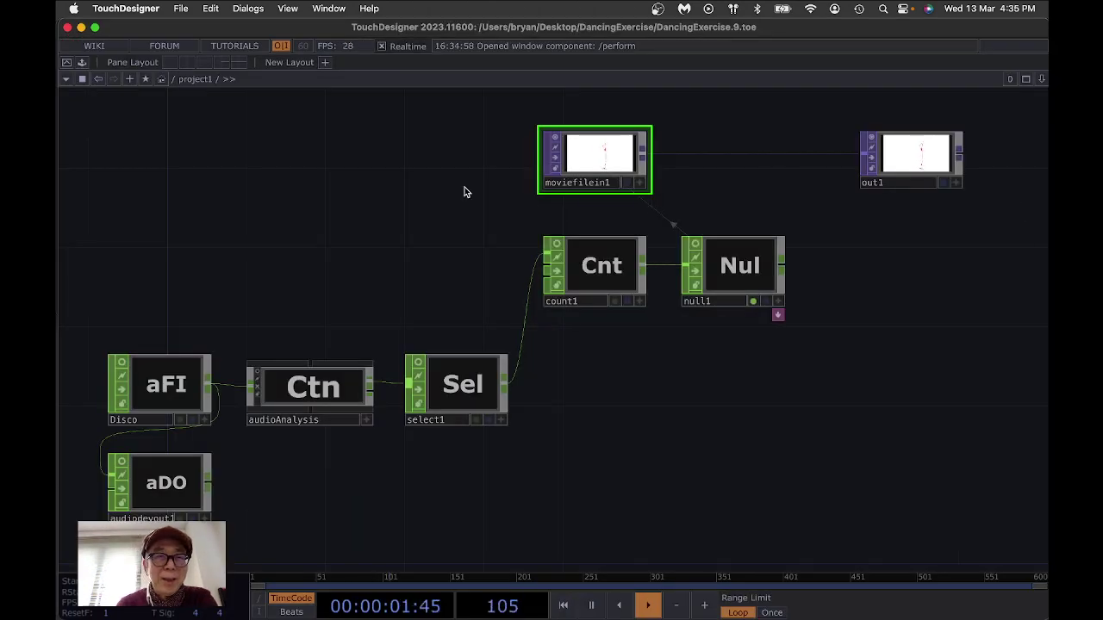
- At the root level, set the perform window's opening size to Fill, borders to Off and cursor visibility to Never
click(176, 79)
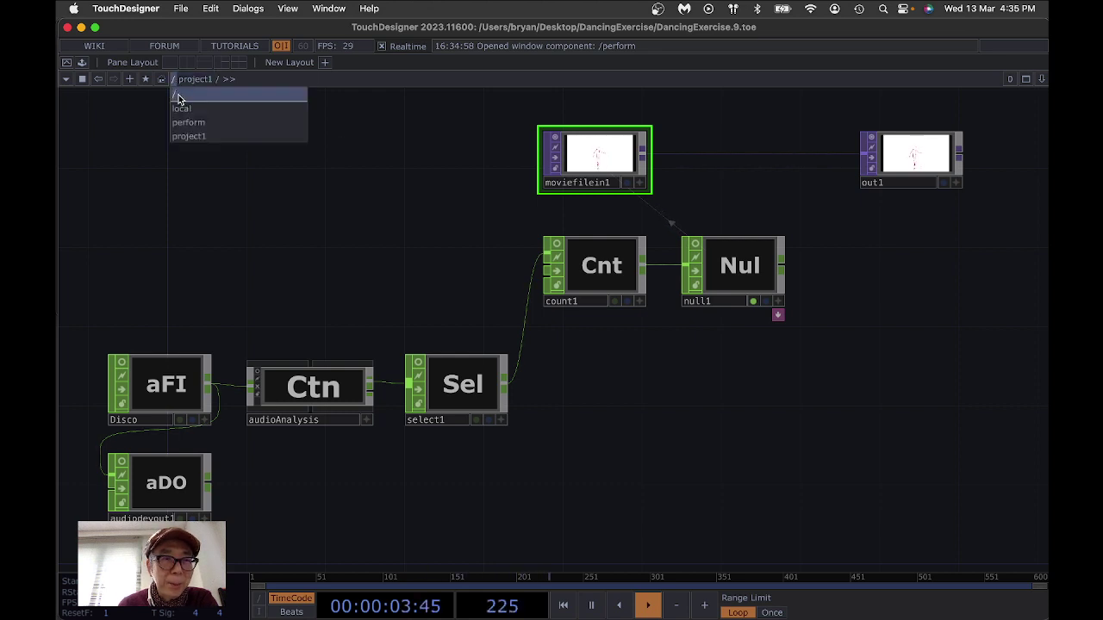
click(179, 97)
click(439, 221)
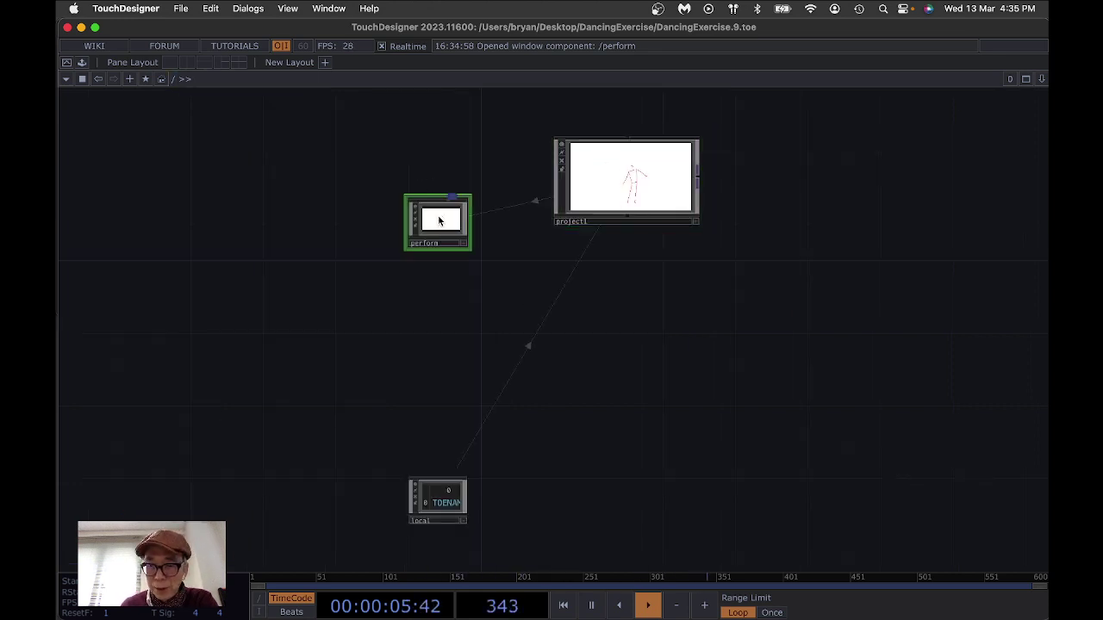
key(p)
click(928, 318)
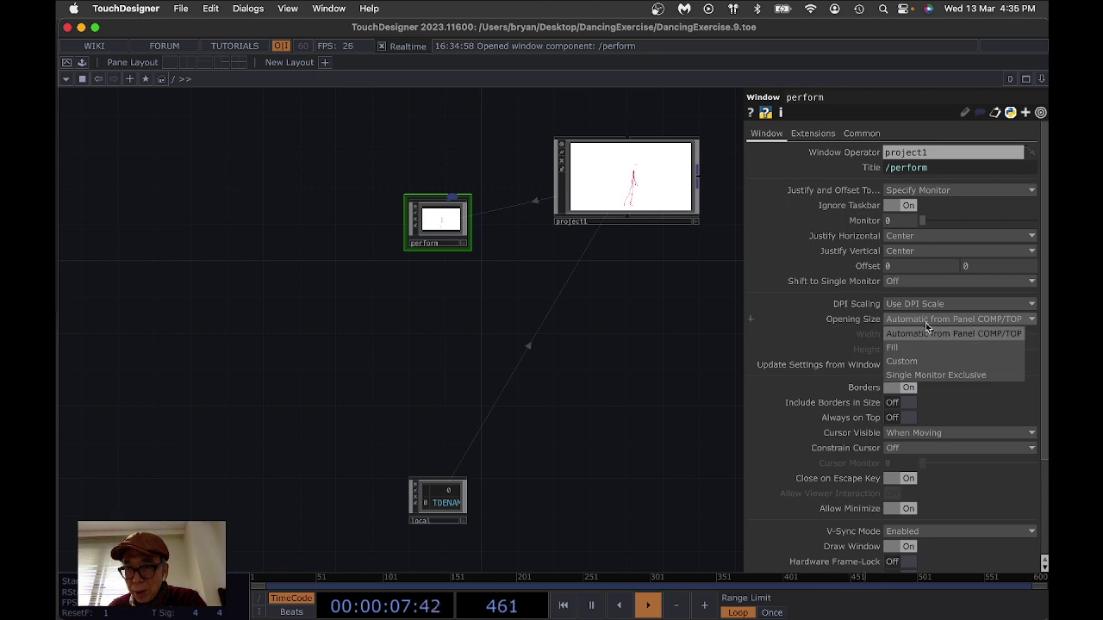
click(893, 347)
click(896, 388)
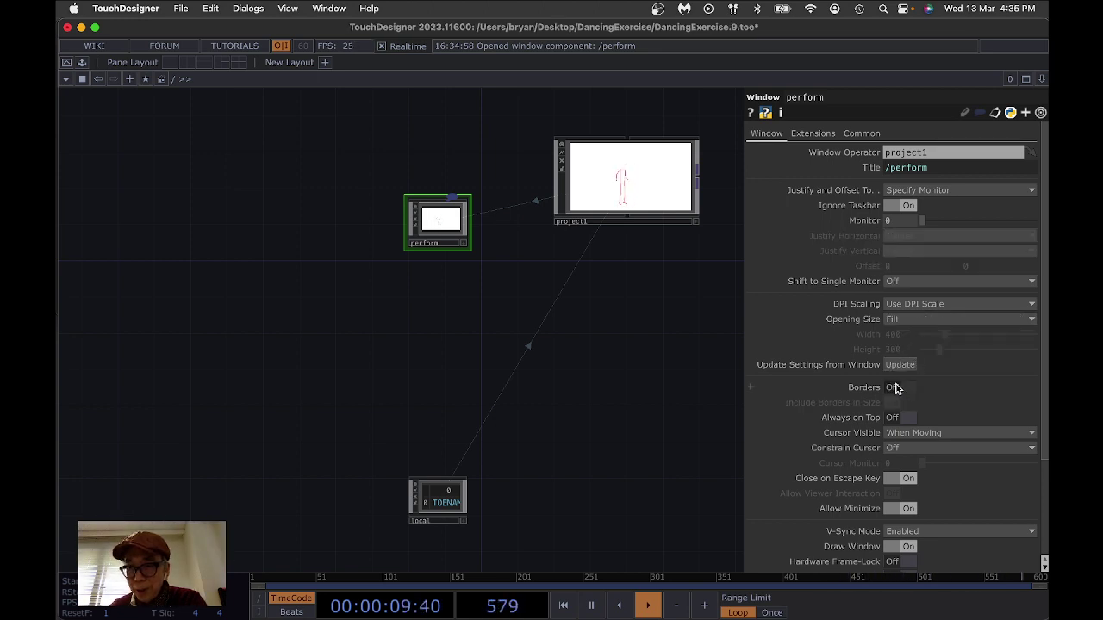
click(930, 449)
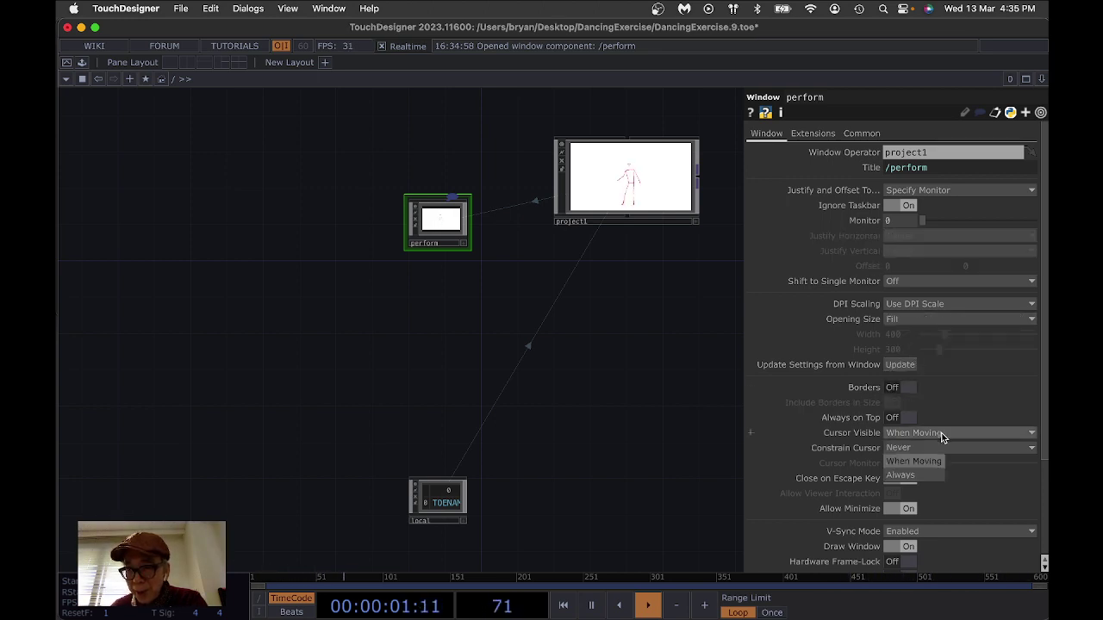
click(901, 449)
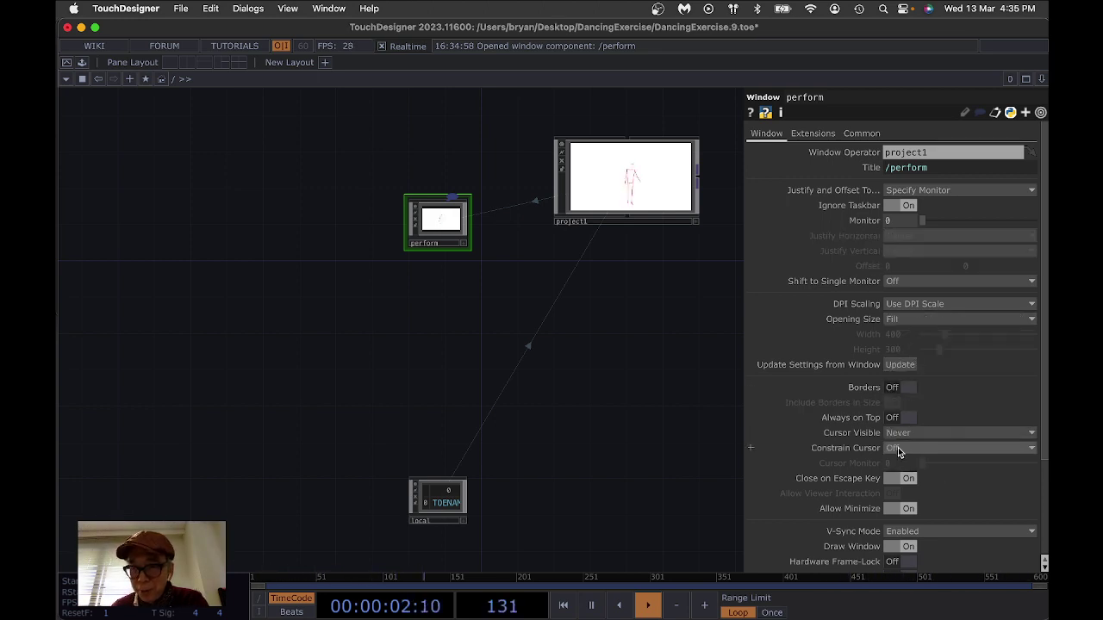
- Return to the network inside project1 and save the project with the new perform window settings
double_click(646, 175)
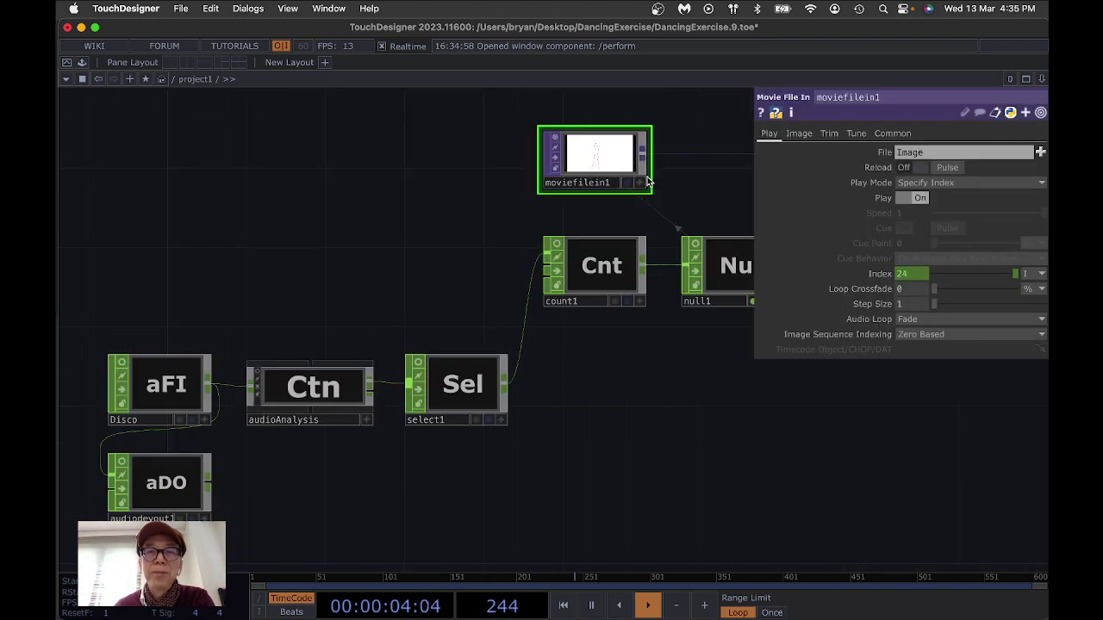
click(182, 7)
click(209, 121)
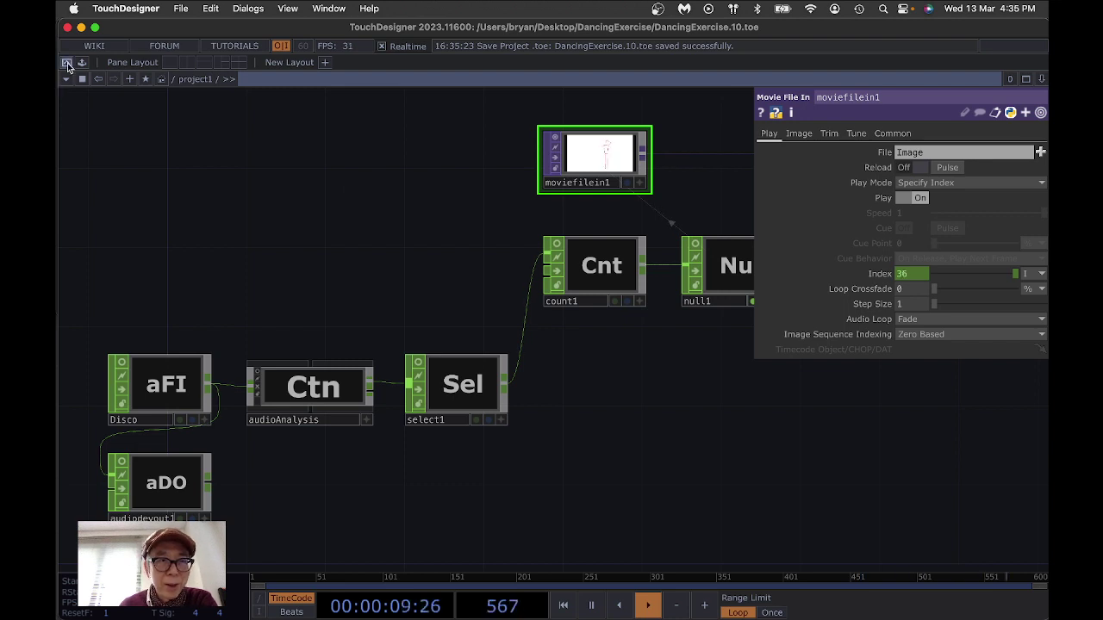
- Preview the dancing figure full screen without borders in Perform mode, and return to the network editor
key(ctrl+super+f)
key(F1)
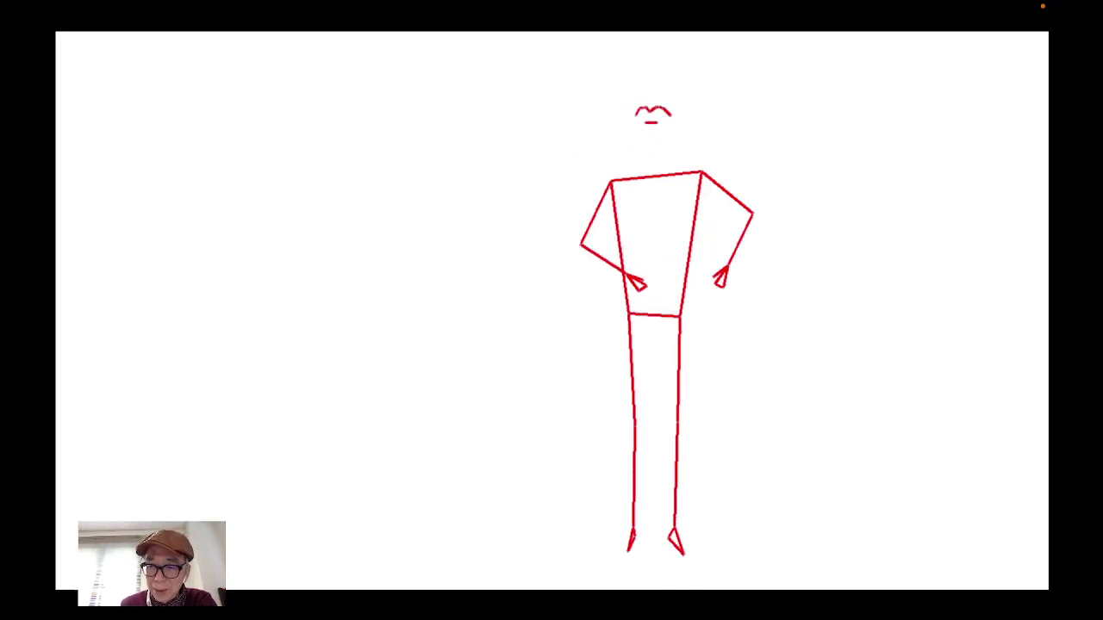
key(Escape)
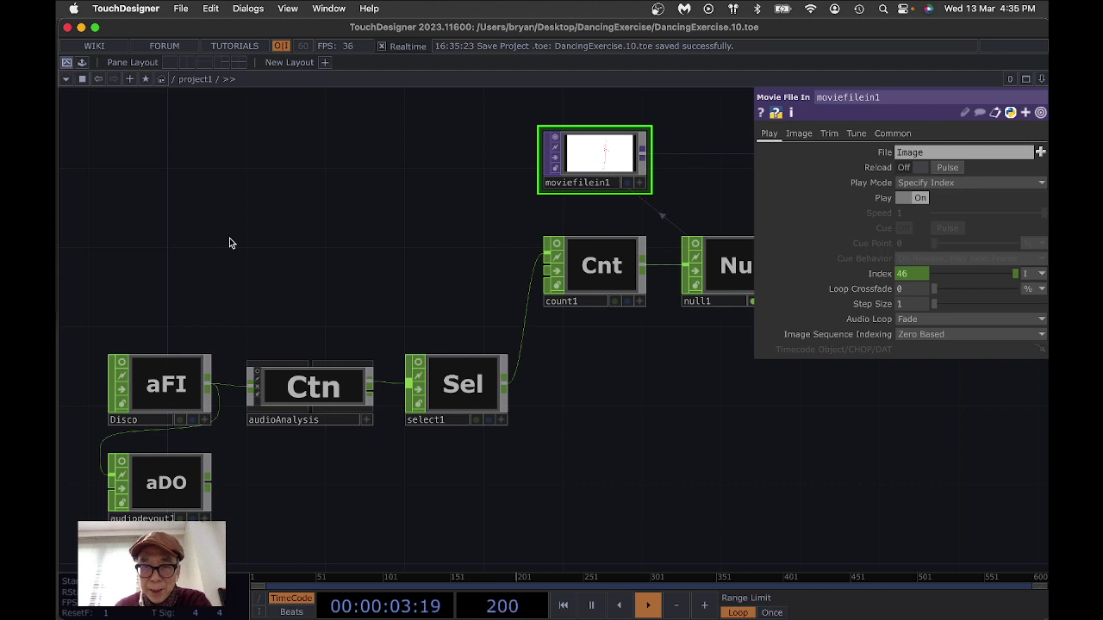
- Raise audiodevout1's volume to 0.9, preview the dance with sound in Perform mode, and return to the network
click(121, 465)
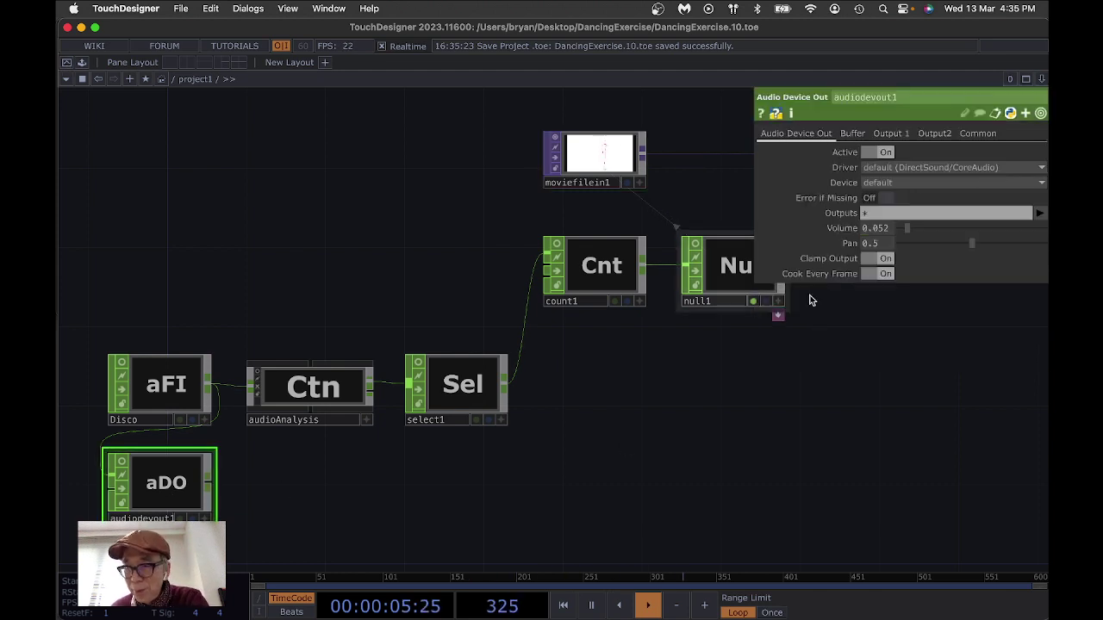
drag(907, 227, 1031, 236)
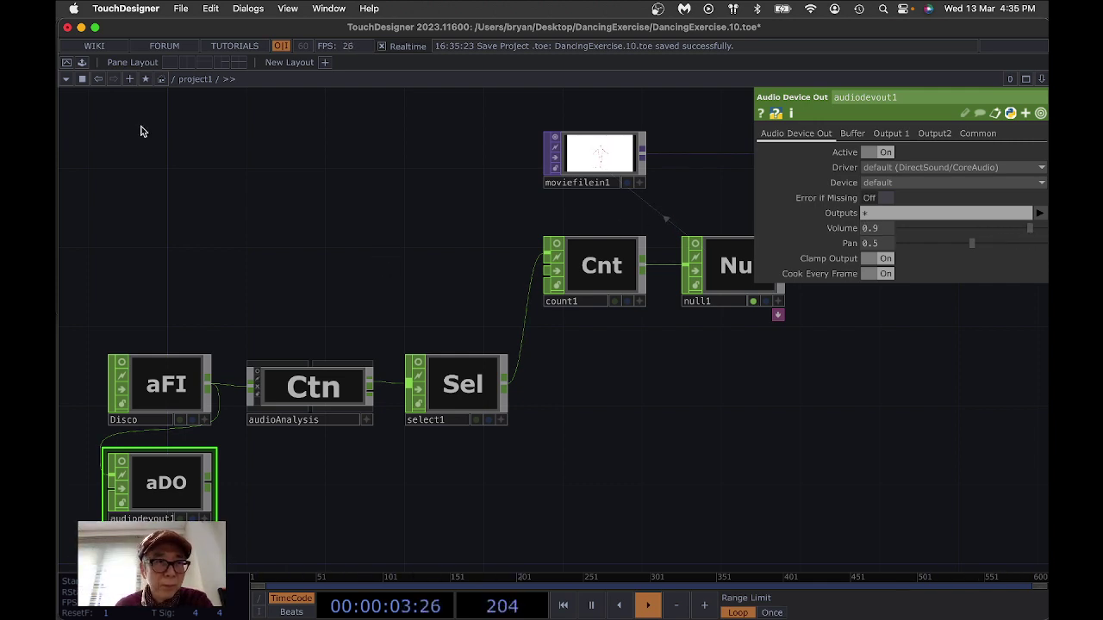
key(F1)
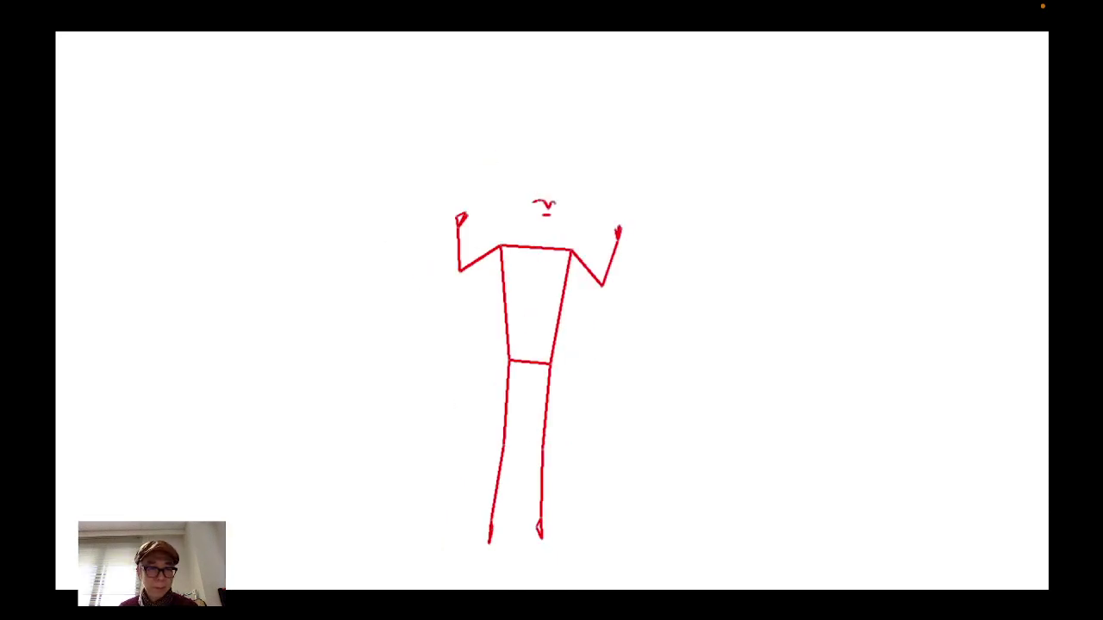
key(Escape)
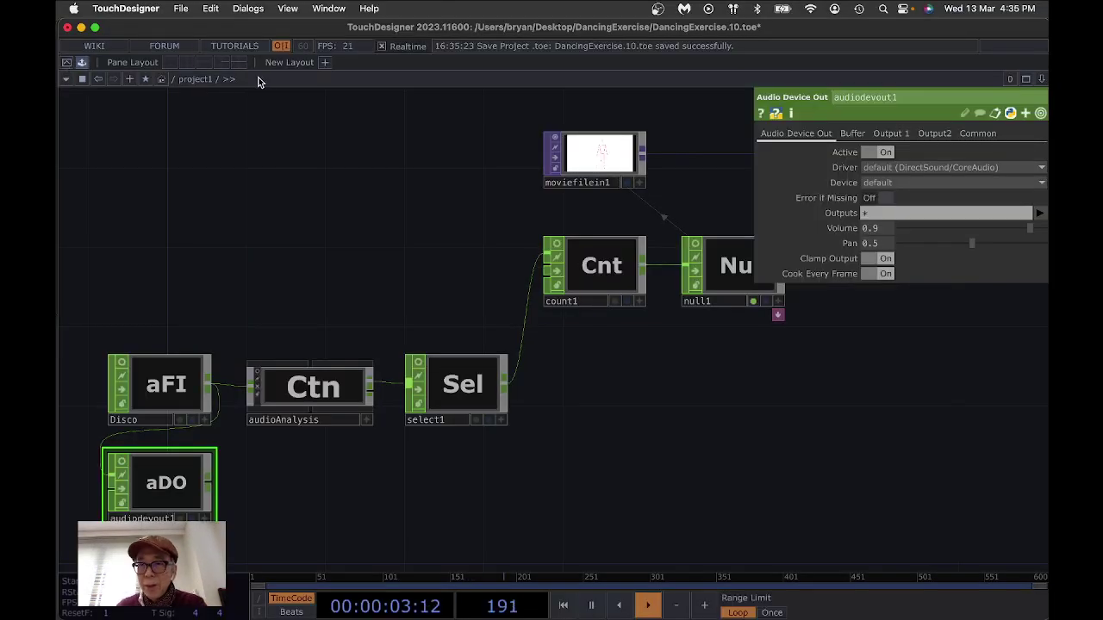
- Lower audiodevout1's volume to 0.019 and save the project
drag(1028, 228, 910, 239)
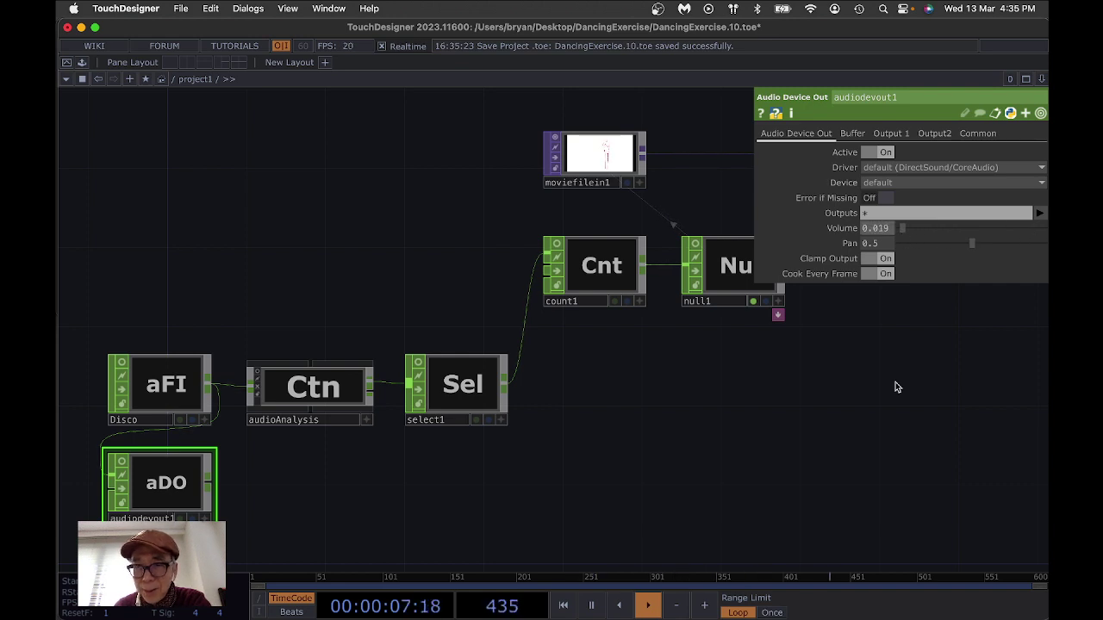
drag(871, 408, 509, 407)
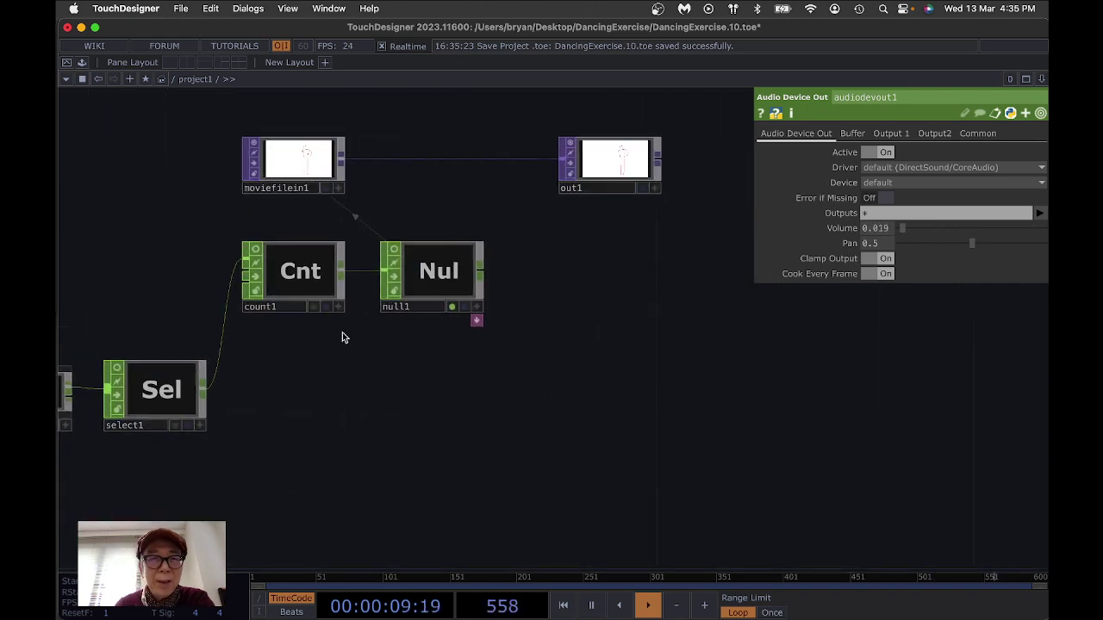
click(181, 9)
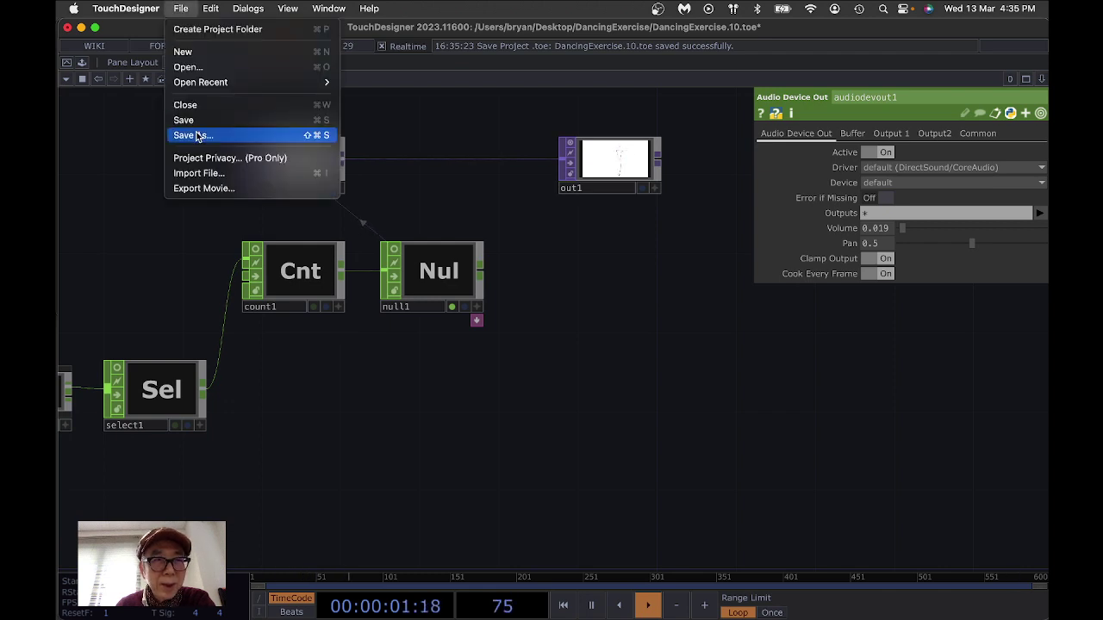
click(196, 122)
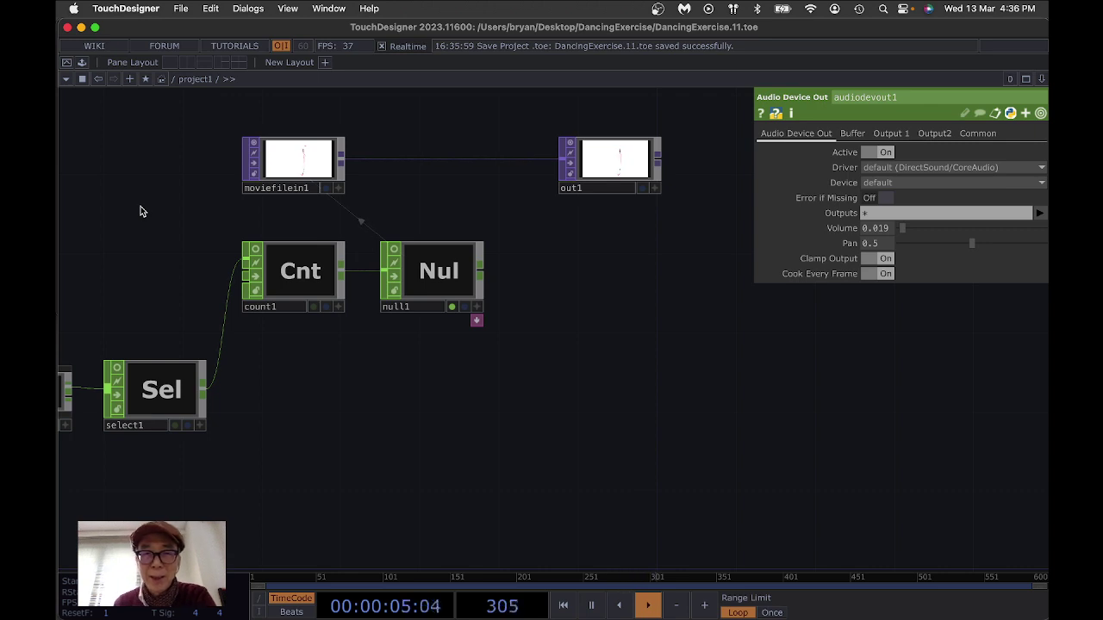
- Add a Movie File Out TOP fed by out1's output and place it below out1
drag(556, 327, 555, 328)
scroll(555, 328, right, 5)
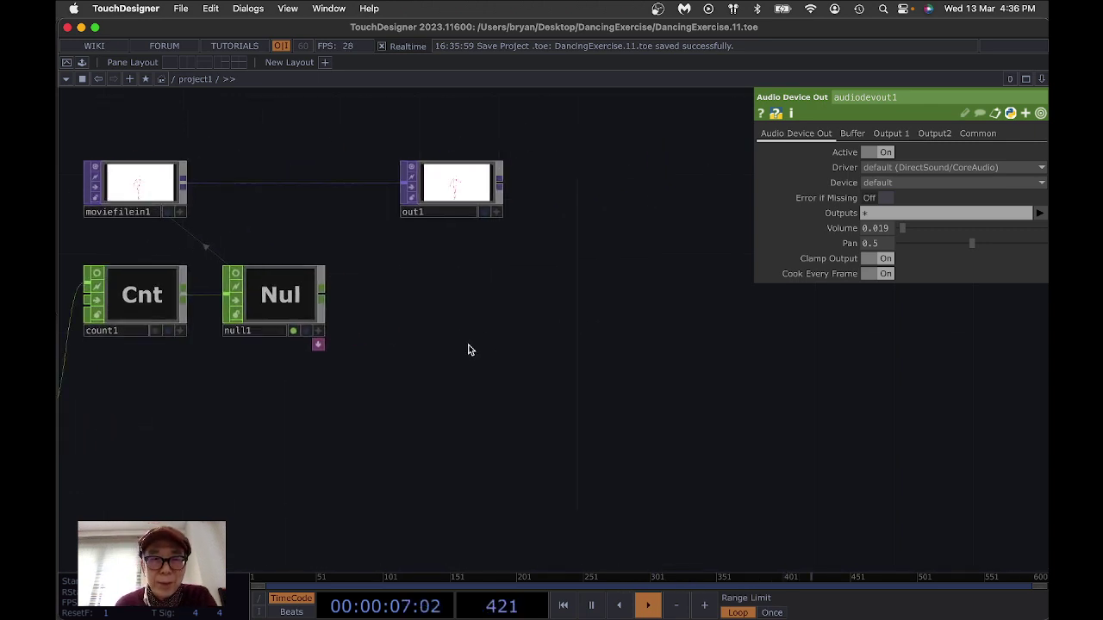
click(491, 190)
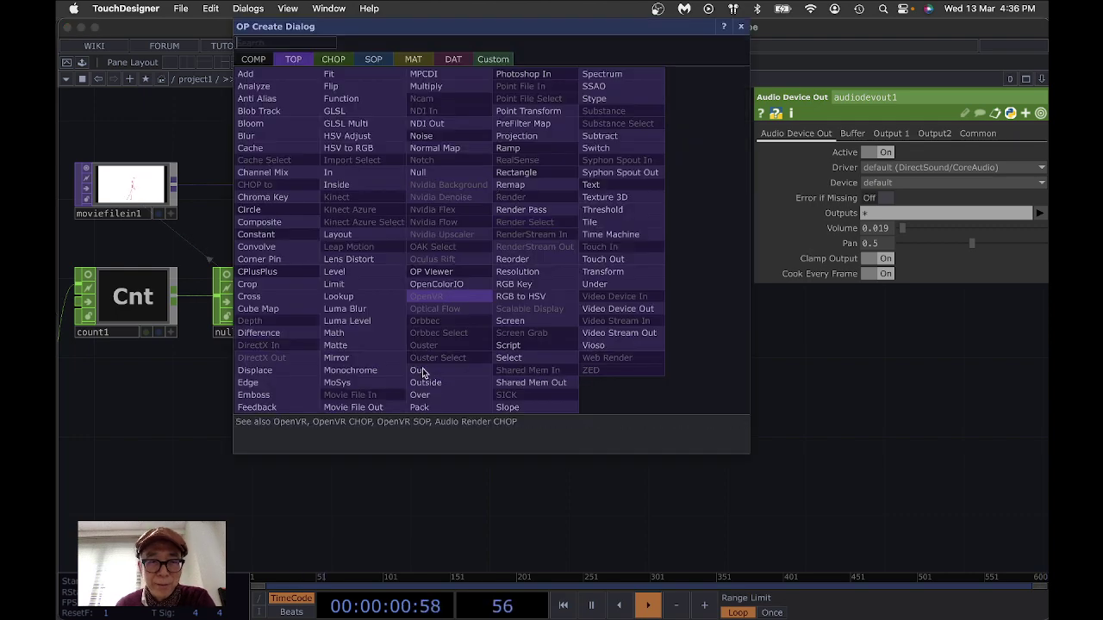
click(383, 408)
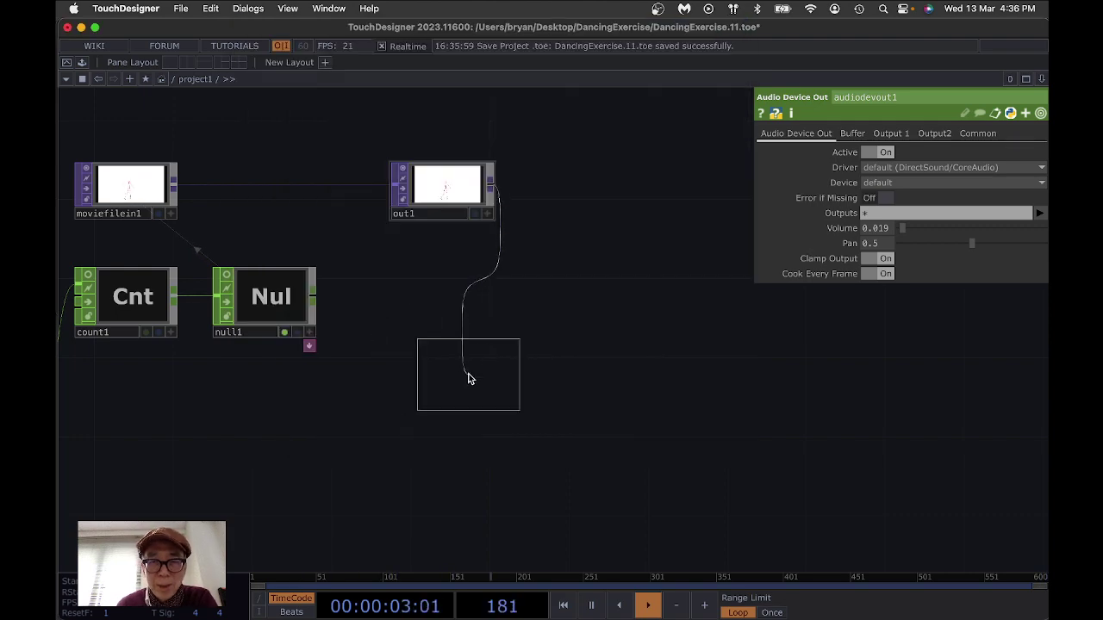
click(466, 379)
scroll(699, 287, left, 3)
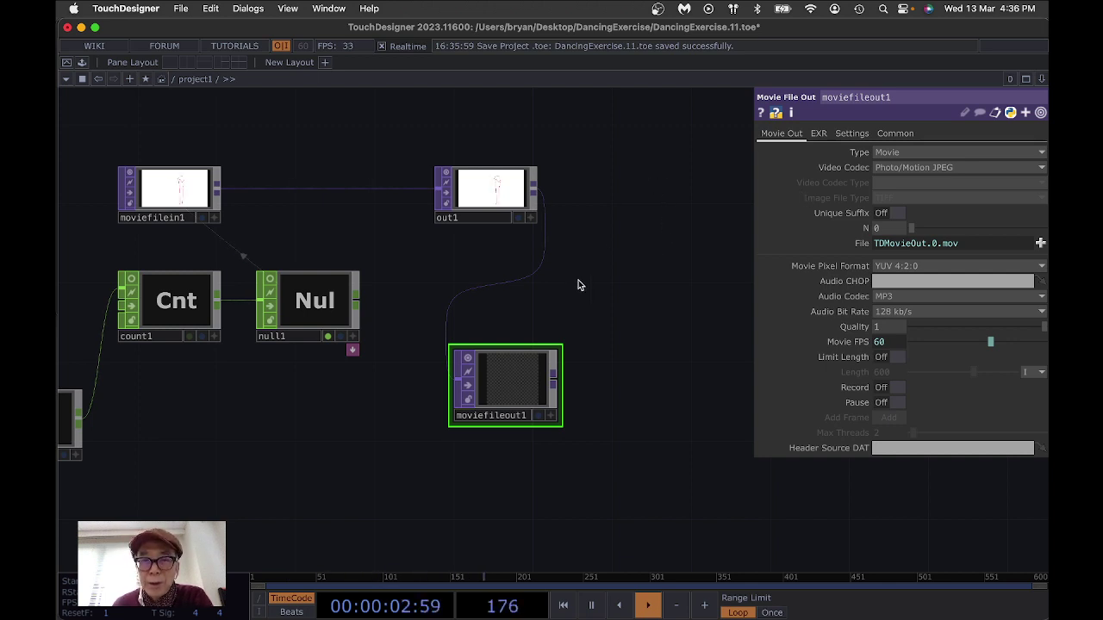
- Set the Movie File Out's video codec to MPEG 4 (Part 2) and assign audiodevout1 as its Audio CHOP
click(894, 170)
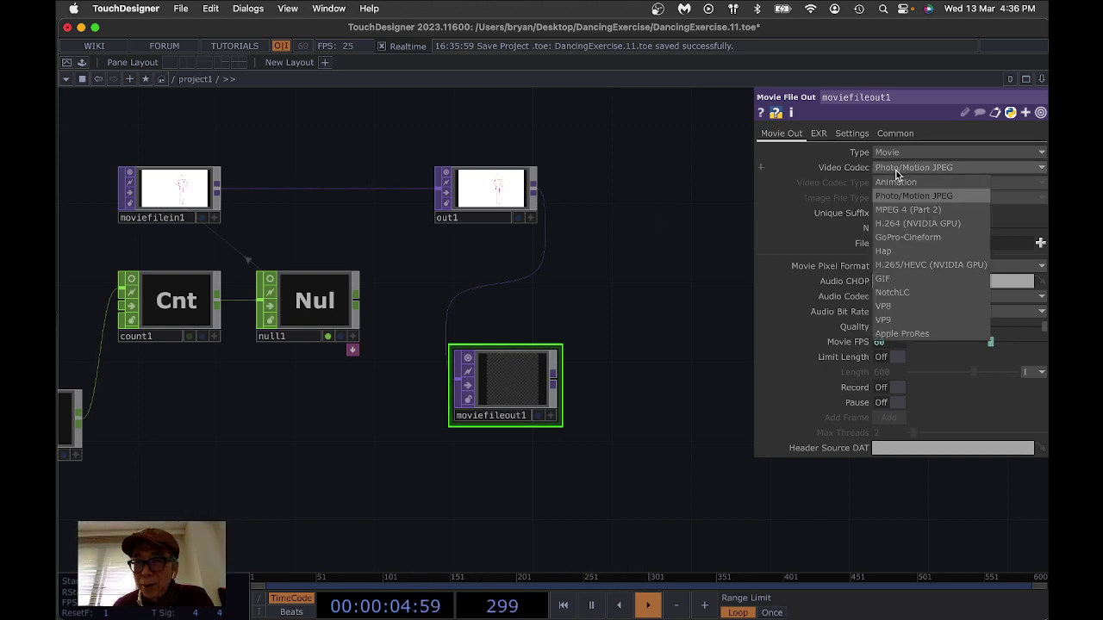
click(905, 209)
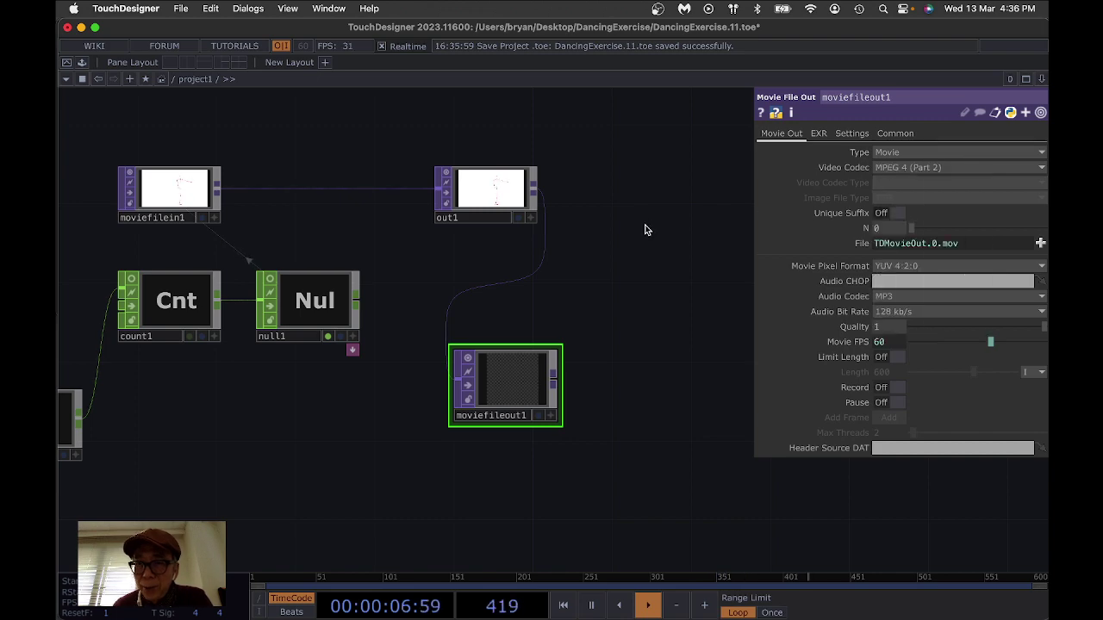
drag(269, 478, 342, 457)
scroll(342, 457, down, 2)
scroll(342, 461, down, 2)
drag(274, 498, 351, 453)
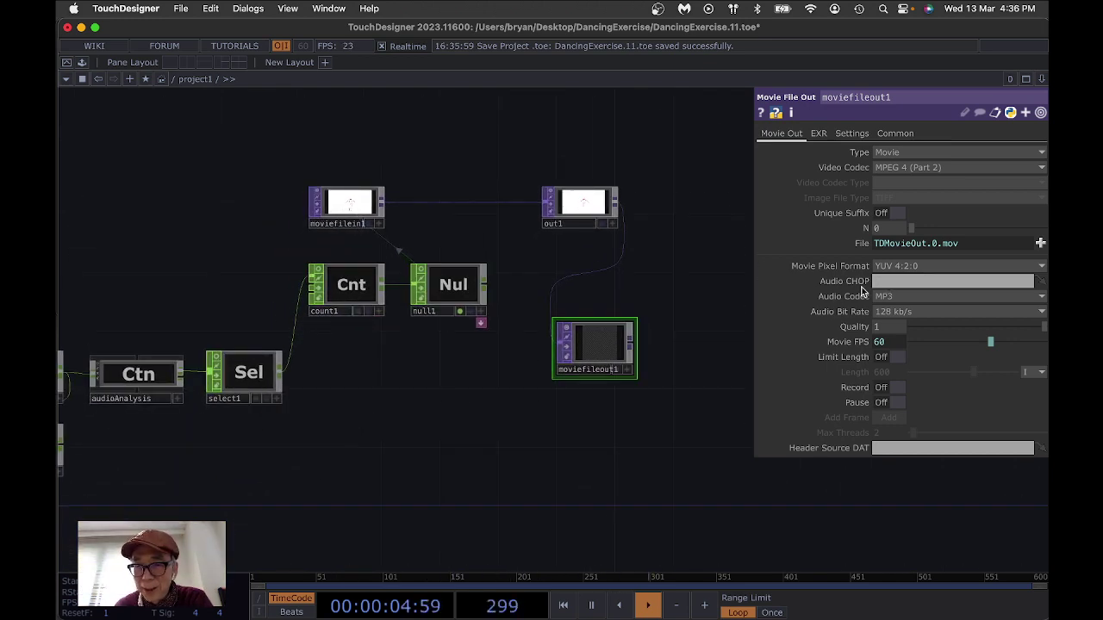
scroll(426, 436, down, 3)
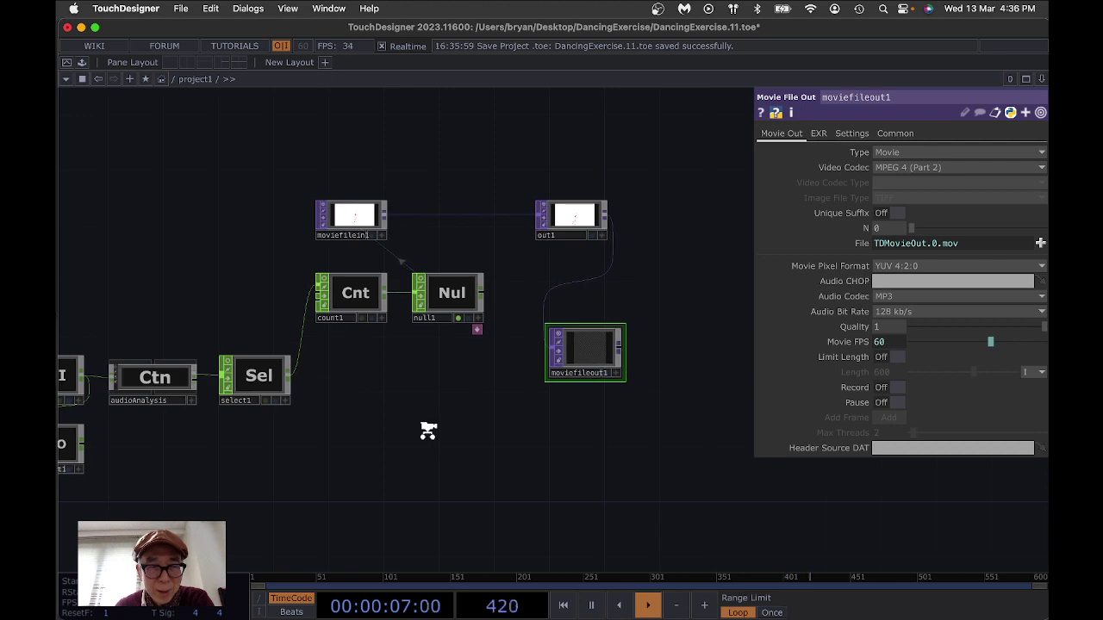
drag(358, 485, 397, 444)
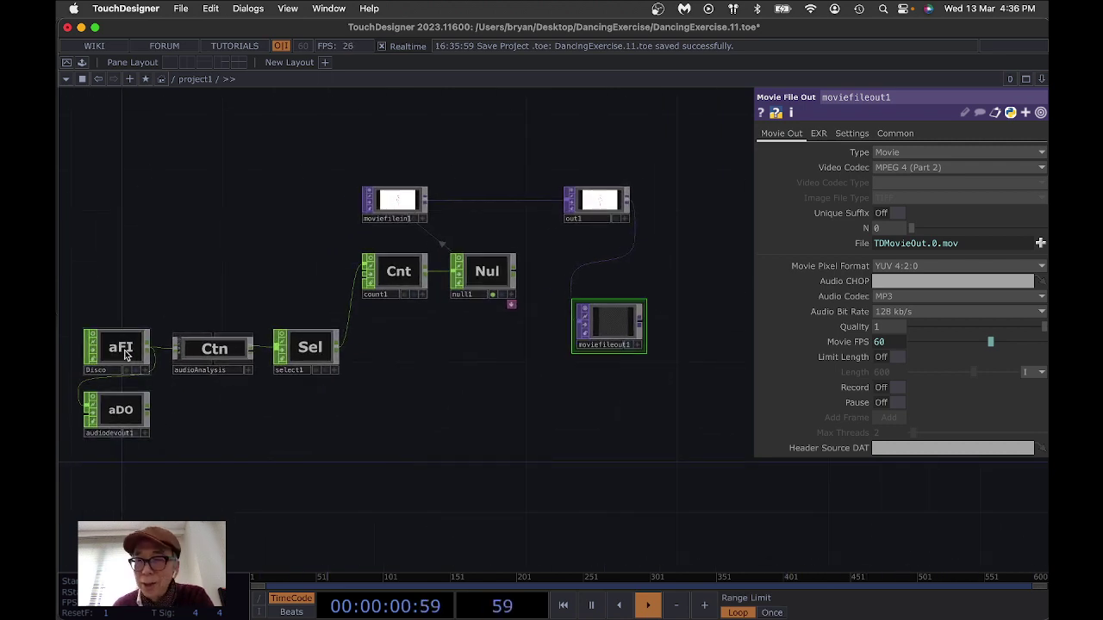
drag(119, 410, 887, 282)
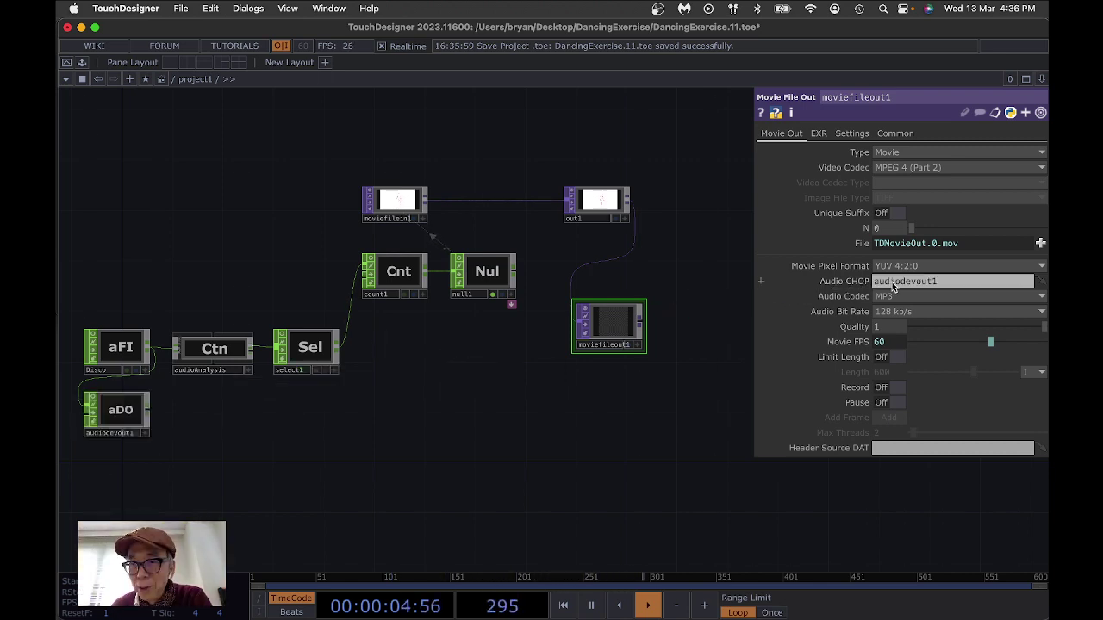
- Save the project with the Movie File Out and its audio source set up
scroll(605, 439, up, 5)
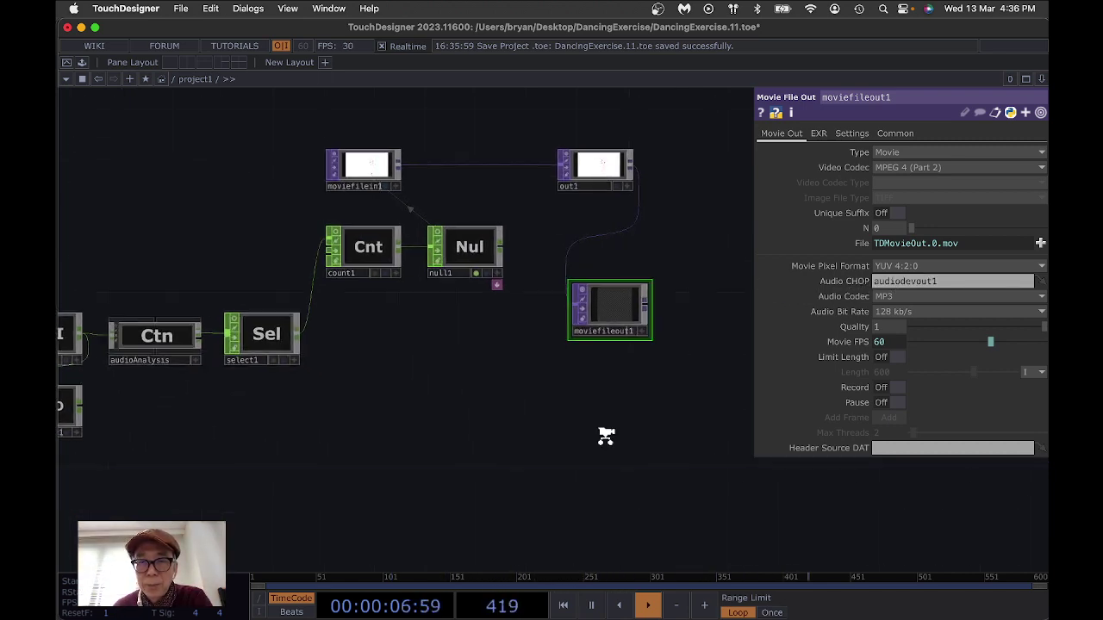
drag(678, 402, 586, 410)
click(180, 8)
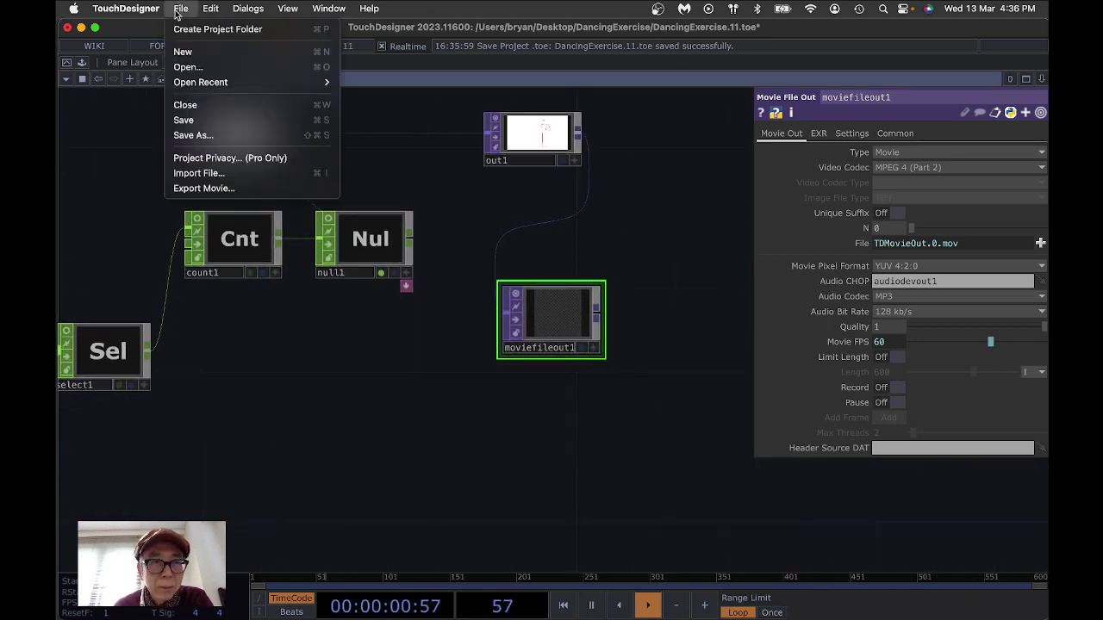
click(183, 119)
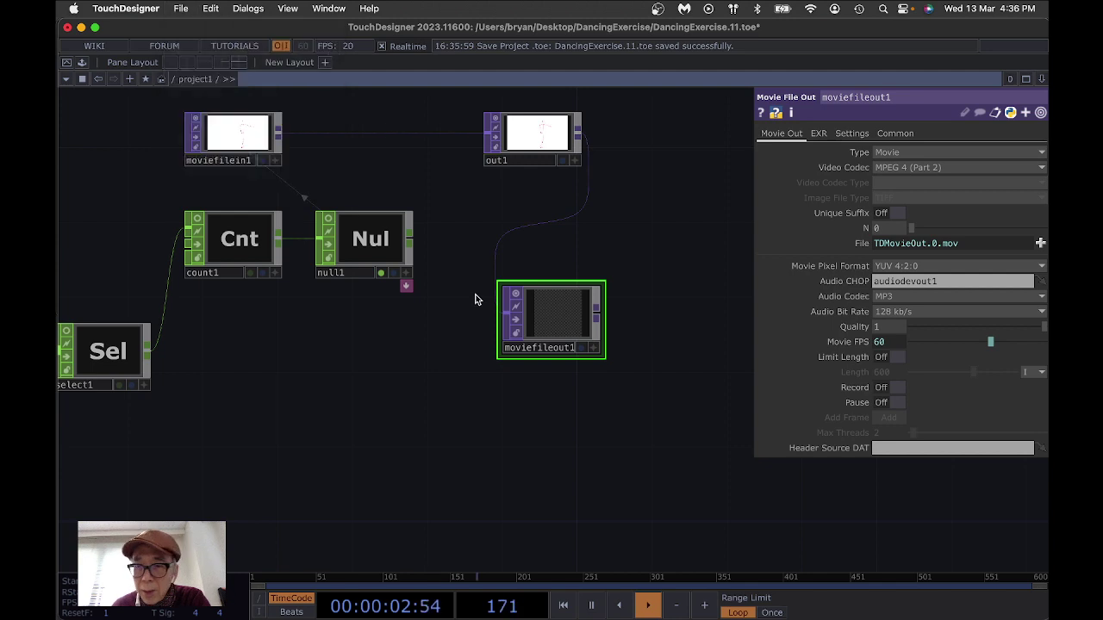
- Raise audiodevout1's volume to 0.986
scroll(543, 401, left, 5)
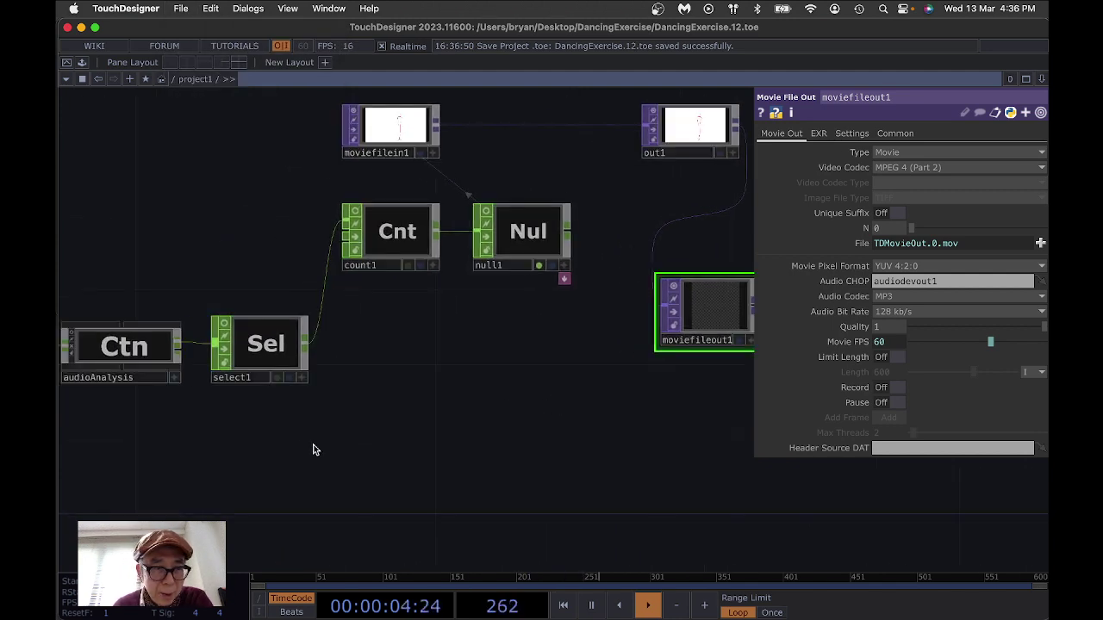
drag(197, 448, 350, 411)
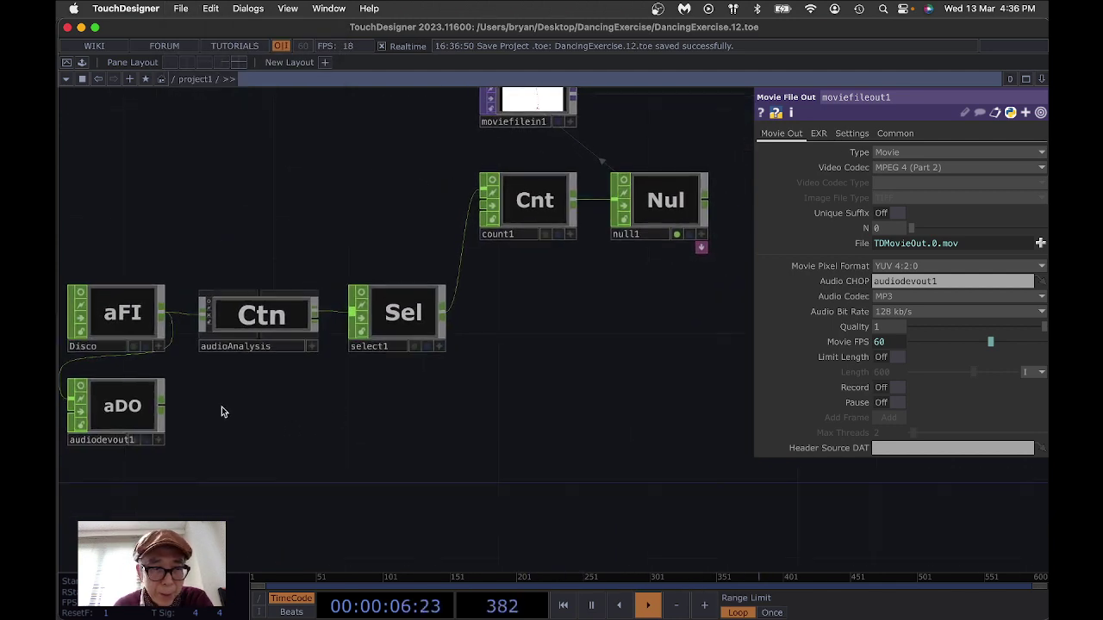
click(133, 411)
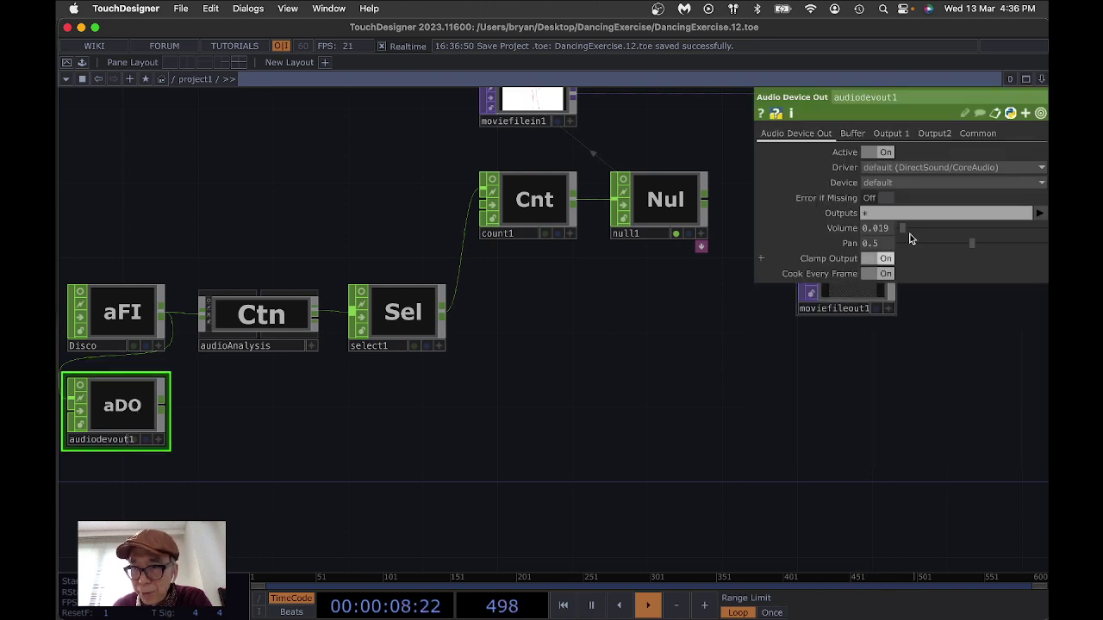
drag(906, 234, 1042, 233)
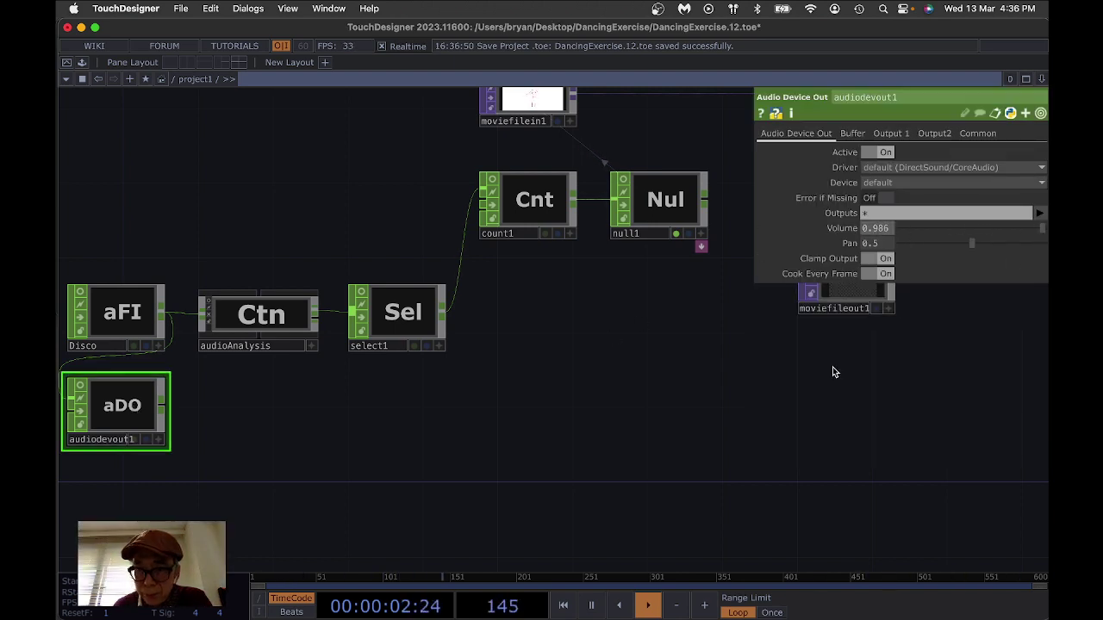
- Move moviefileout1 up beside out1, to its right in the network
drag(686, 377, 599, 388)
scroll(599, 388, right, 10)
key(XF86AudioRaiseVolume)
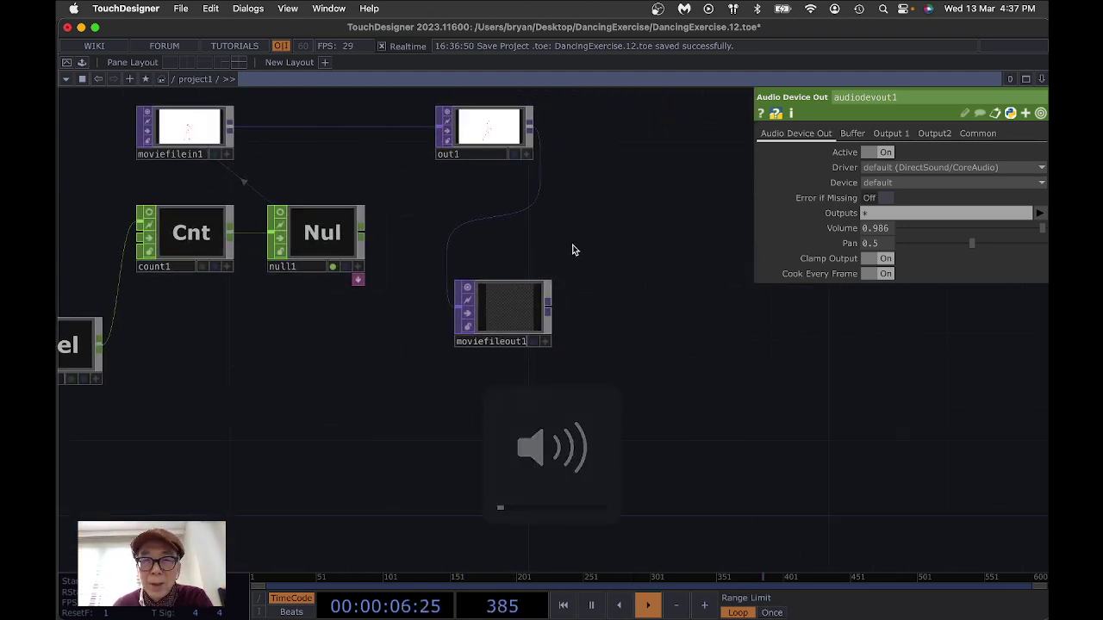
drag(522, 316, 653, 129)
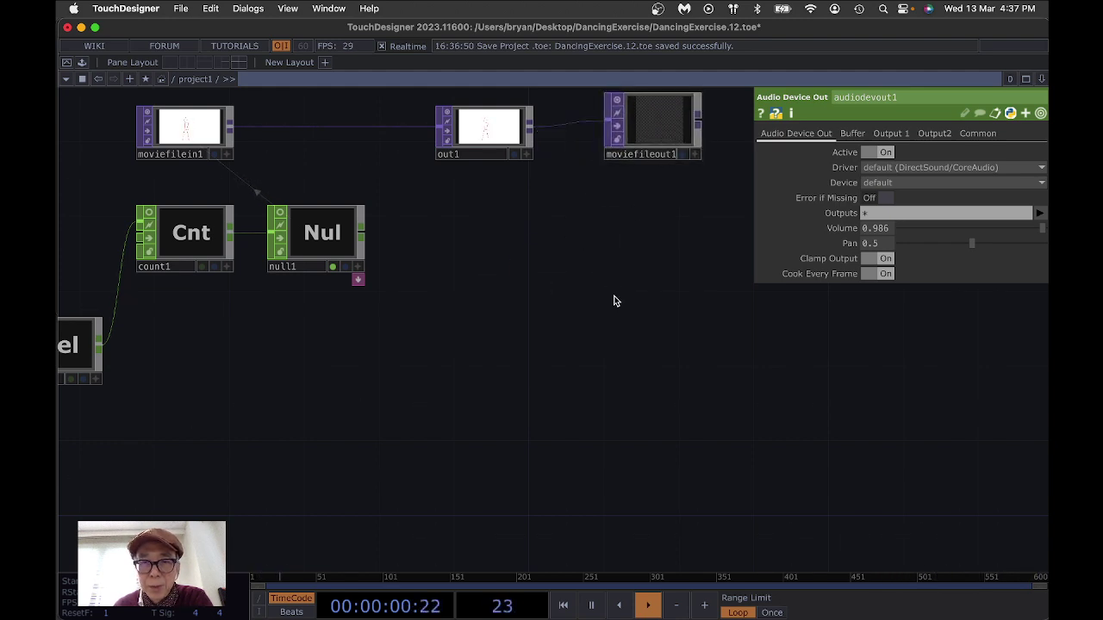
- Start recording the animation with moviefileout1 and shorten its node to match the recorded frame's height
scroll(613, 406, up, 5)
scroll(551, 423, right, 3)
scroll(597, 448, left, 2)
scroll(598, 448, right, 3)
scroll(600, 448, up, 2)
scroll(600, 448, up, 5)
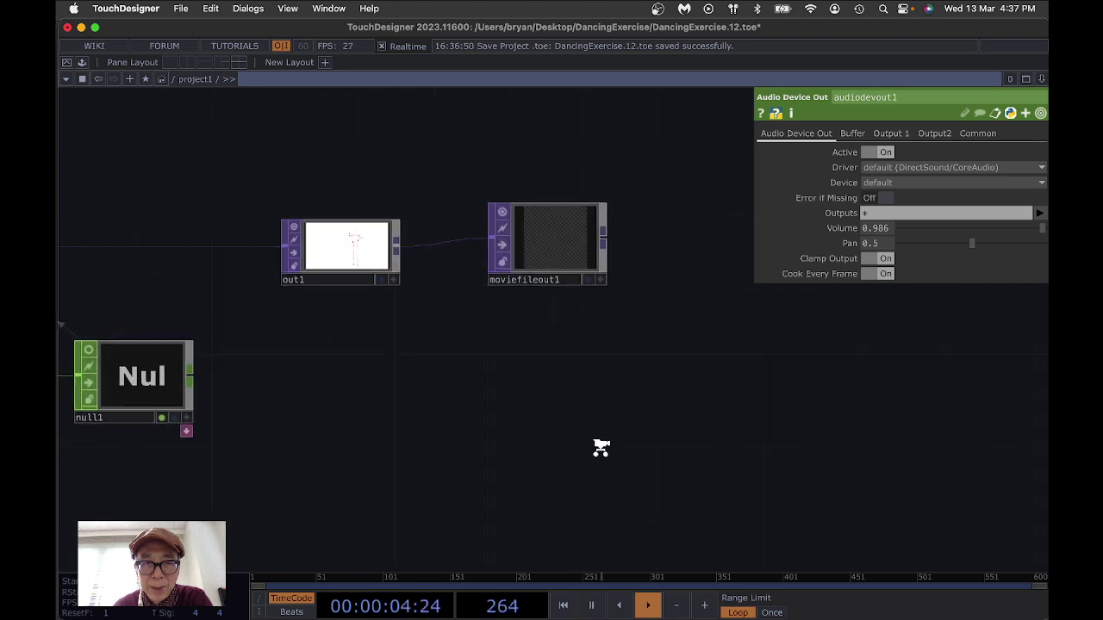
scroll(604, 446, up, 2)
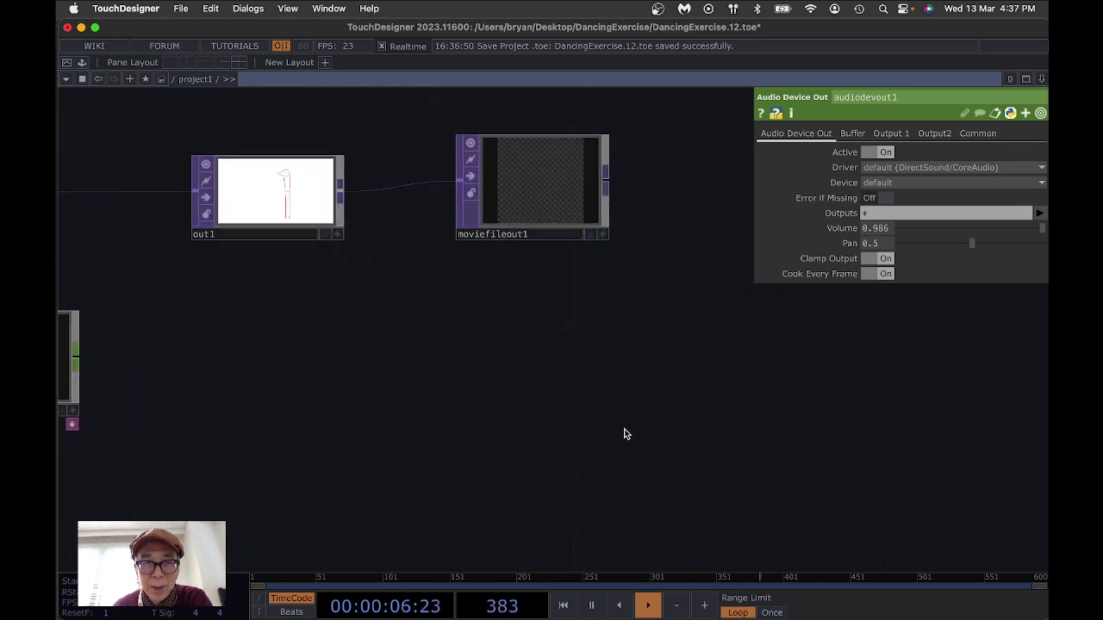
scroll(715, 370, up, 2)
scroll(698, 343, up, 4)
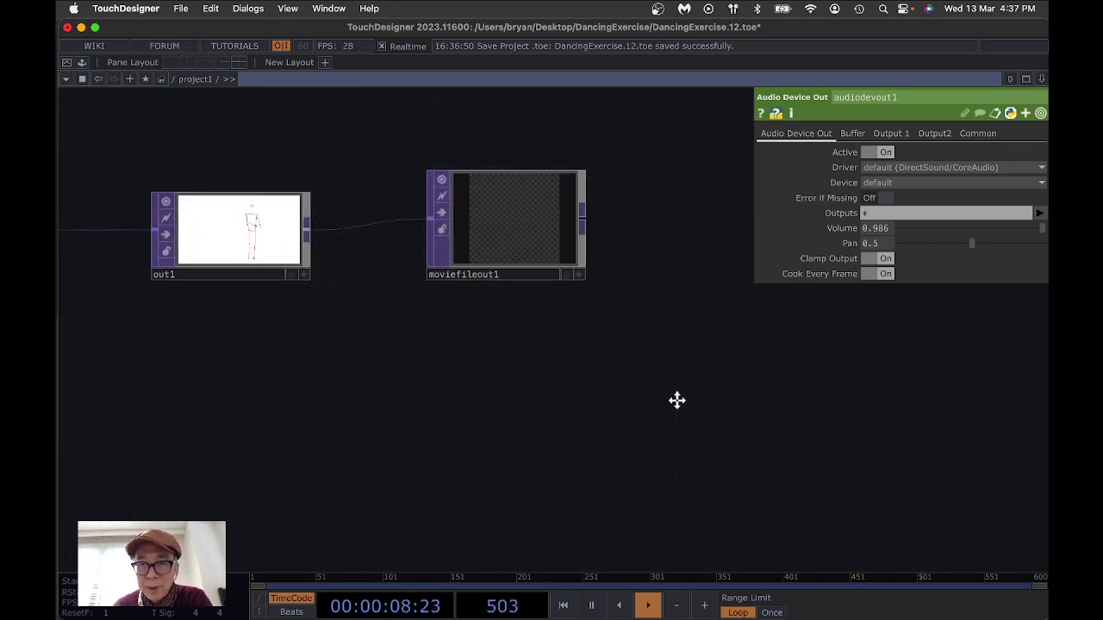
click(524, 248)
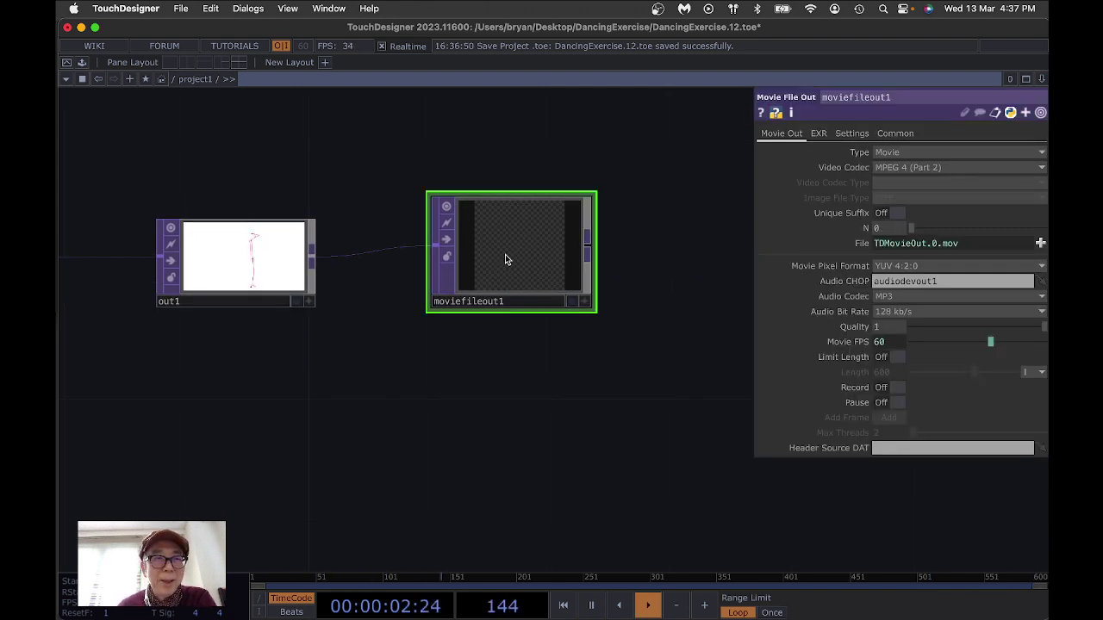
drag(394, 364, 384, 385)
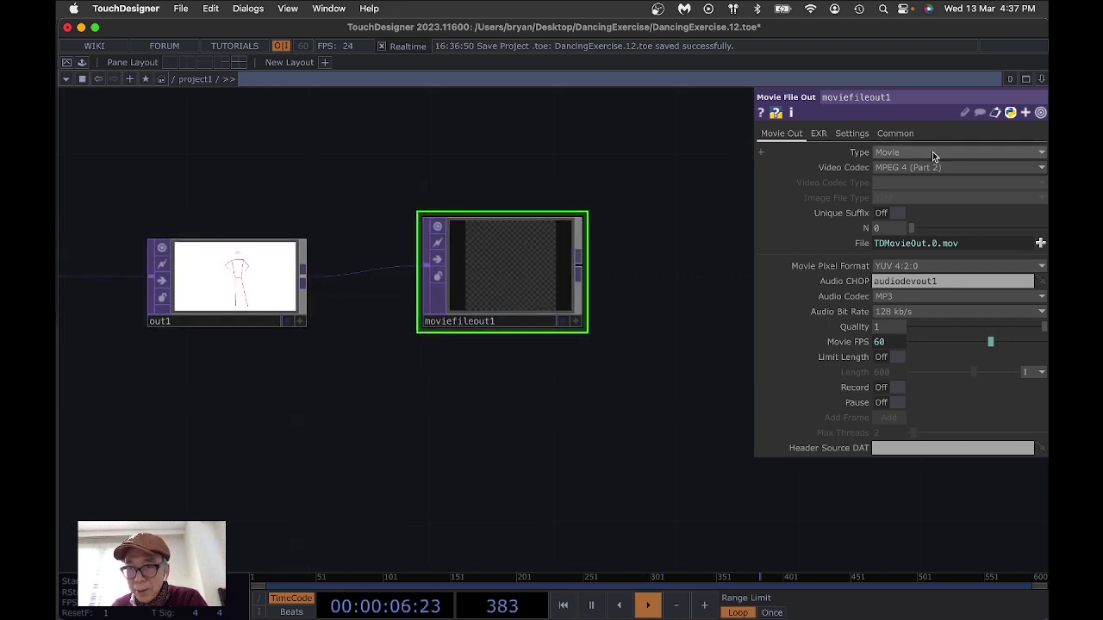
click(882, 388)
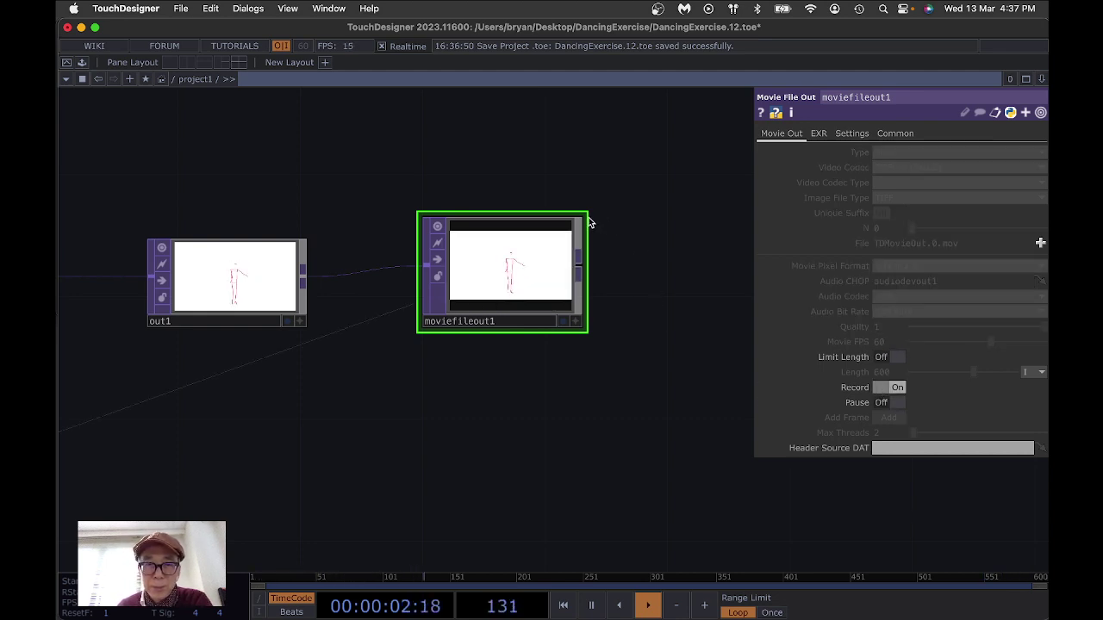
drag(582, 212, 582, 235)
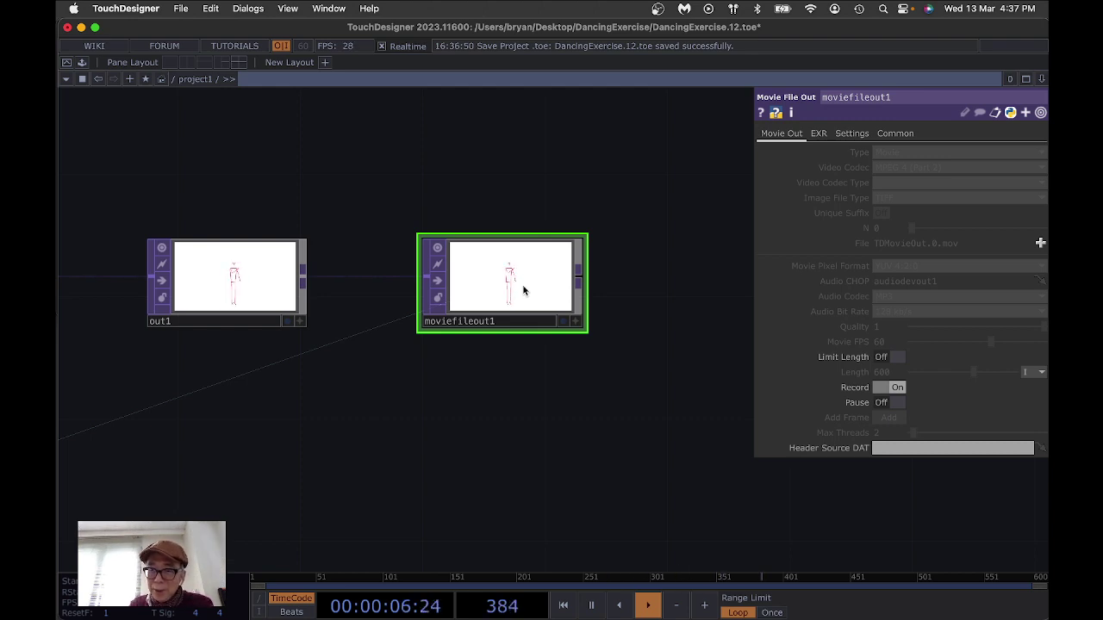
- Lower the system sound volume while the movie records, and stop moviefileout1's recording
key(XF86AudioLowerVolume)
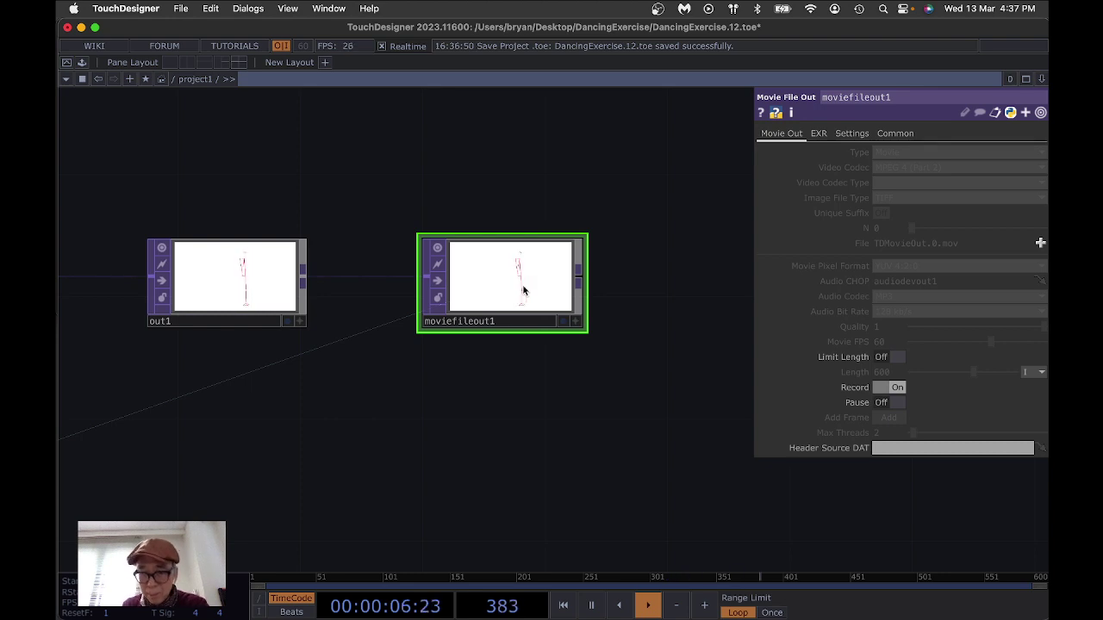
key(XF86AudioLowerVolume)
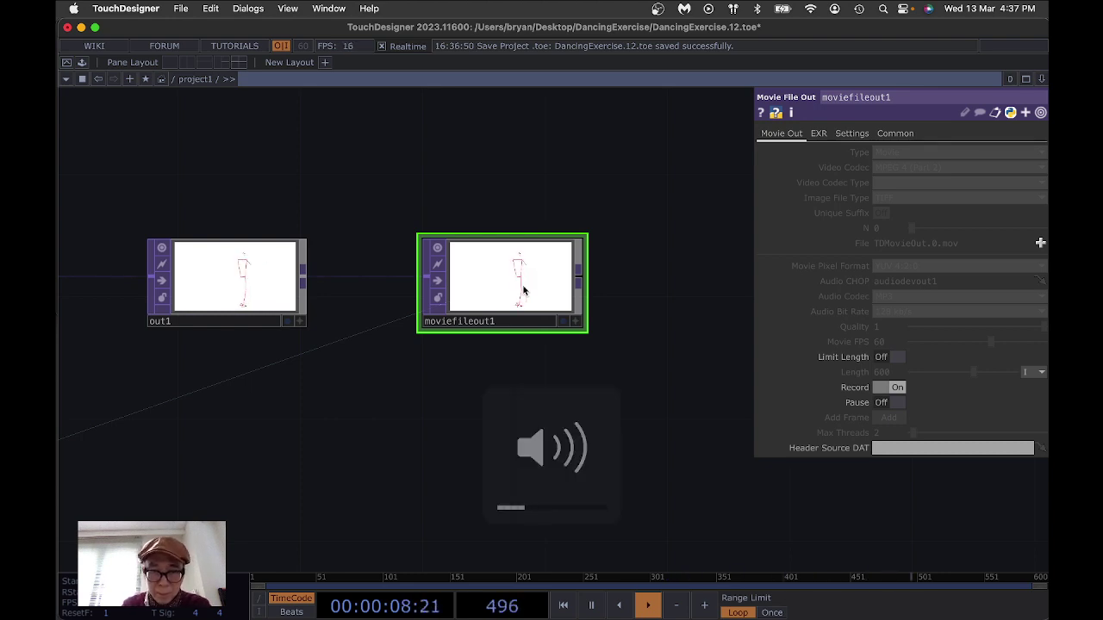
key(XF86AudioLowerVolume)
key(XF86AudioLowerVolume)
key(XF86AudioLowerVolume)
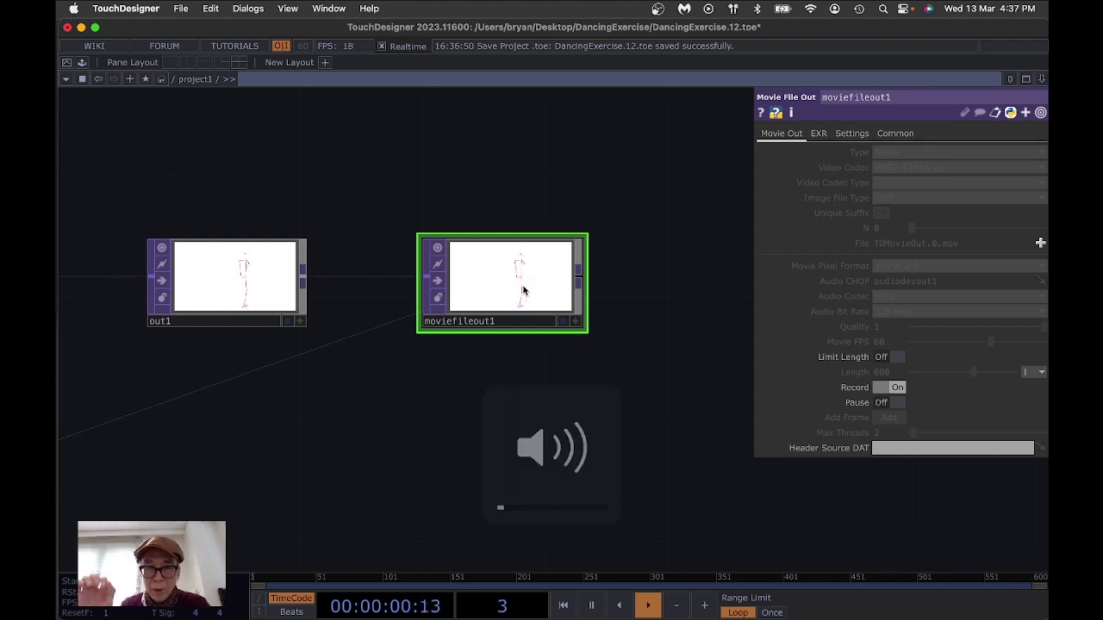
click(877, 390)
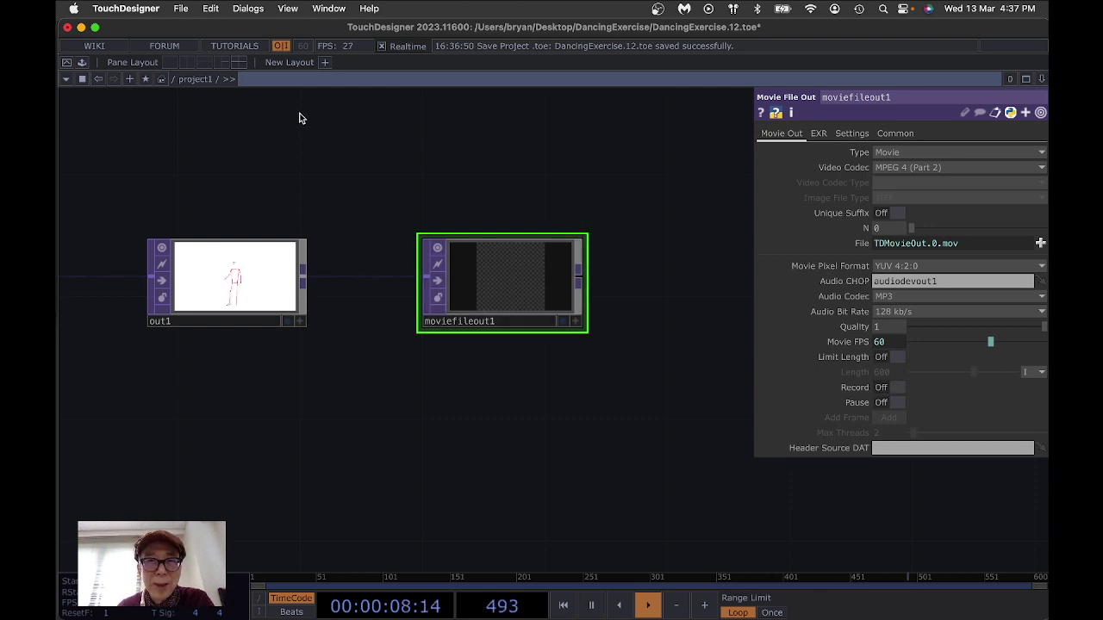
- Fit the whole network in view, save the project and pause the timeline
drag(367, 169, 448, 181)
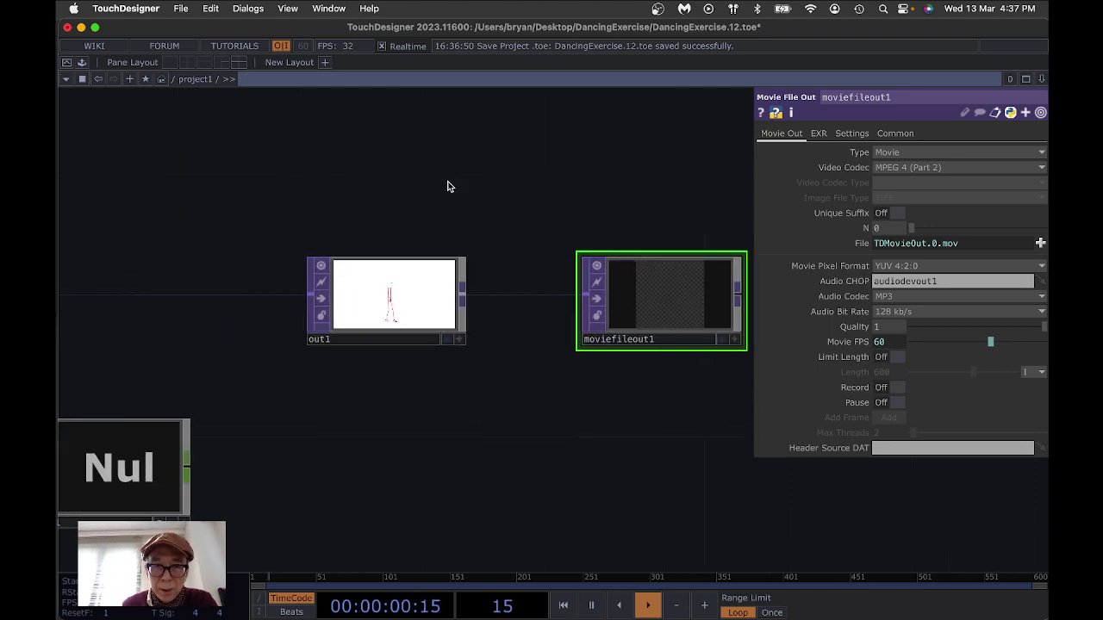
key(h)
click(181, 8)
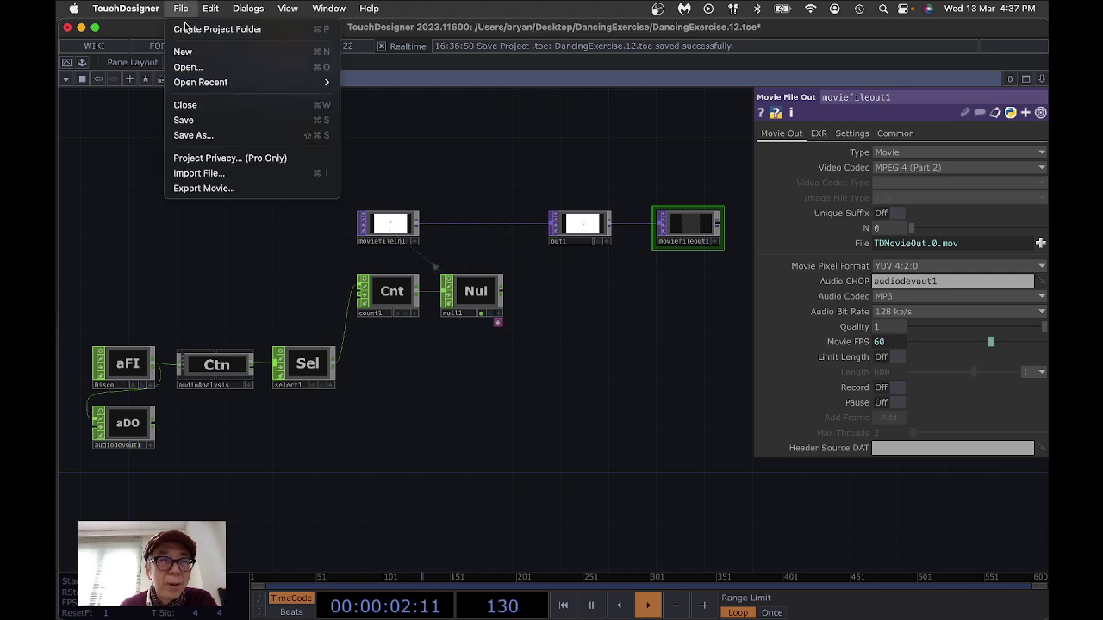
click(184, 121)
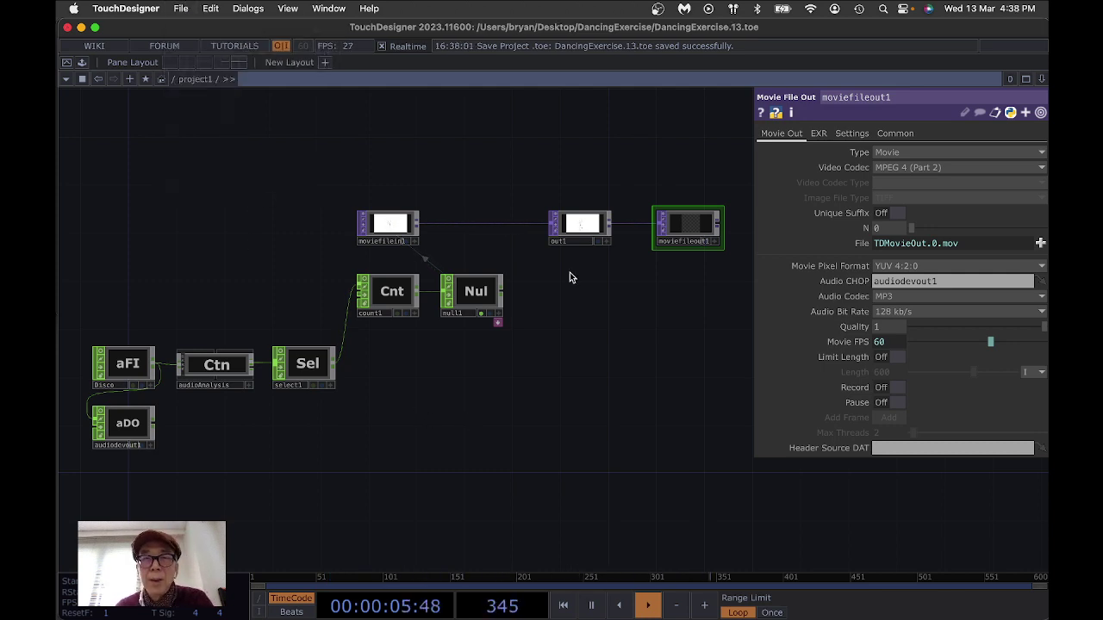
click(593, 606)
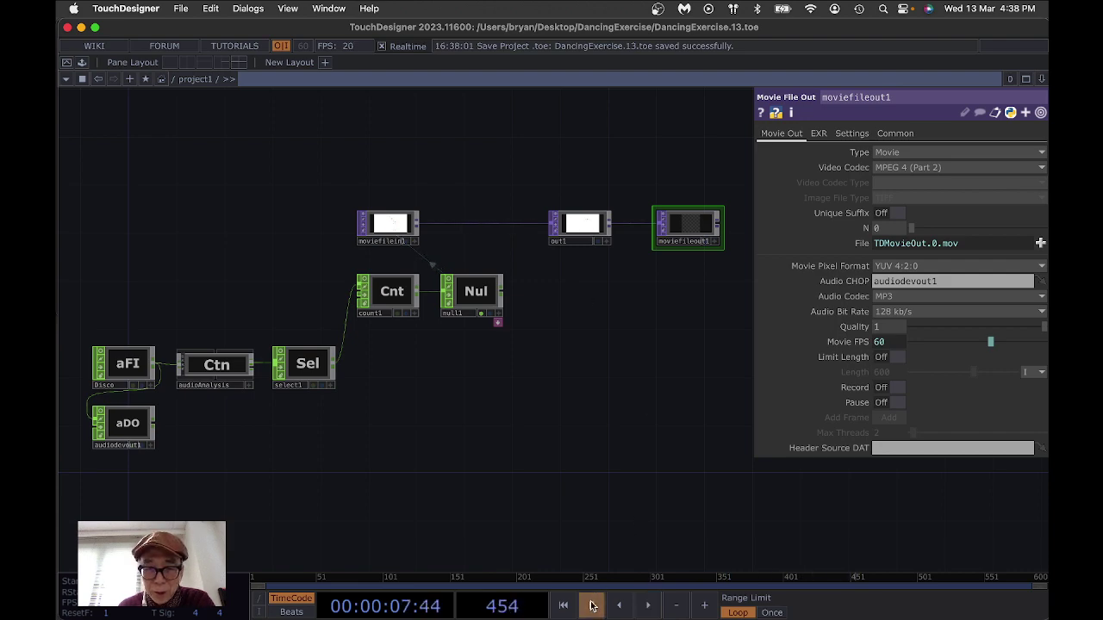
- Switch to Finder and open TDMovieOut.0.mov from the DancingExercise folder in VLC
click(81, 27)
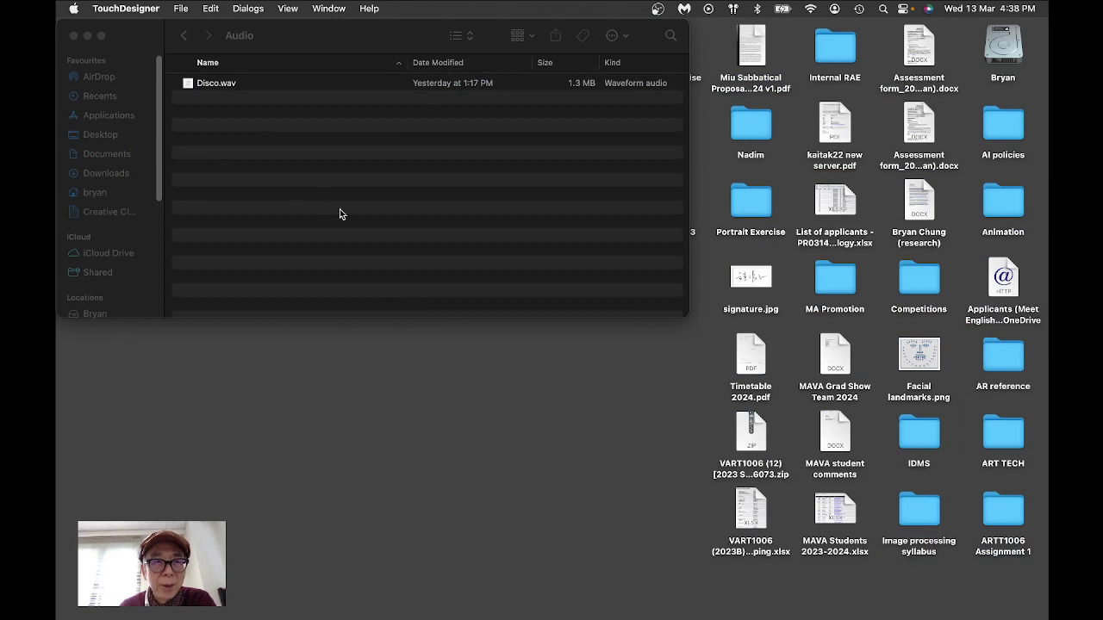
click(186, 36)
click(186, 36)
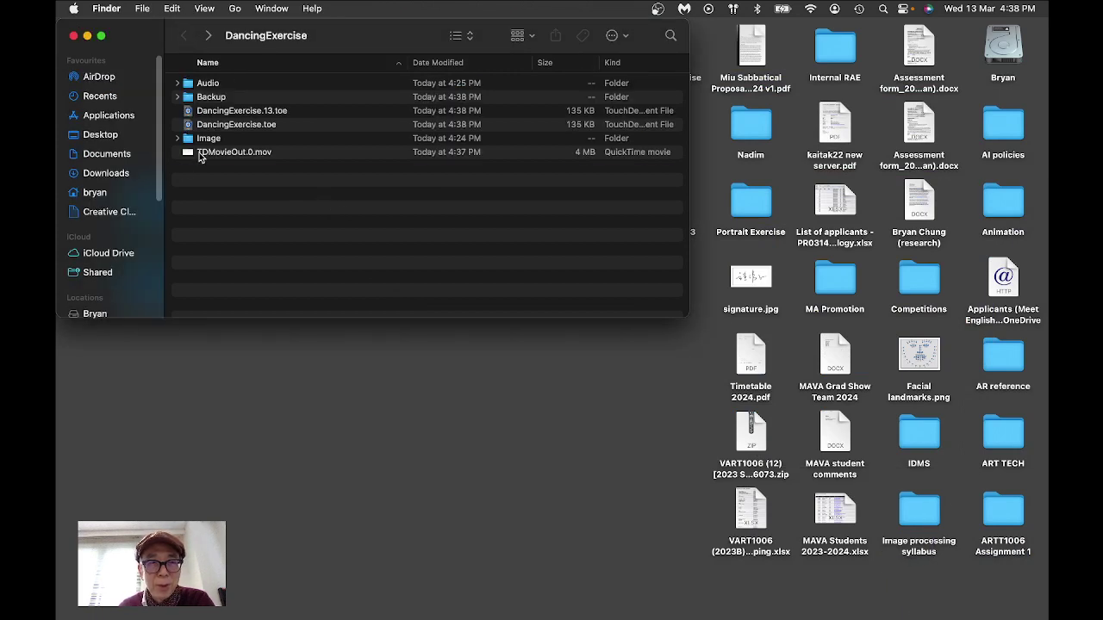
click(199, 153)
right_click(188, 155)
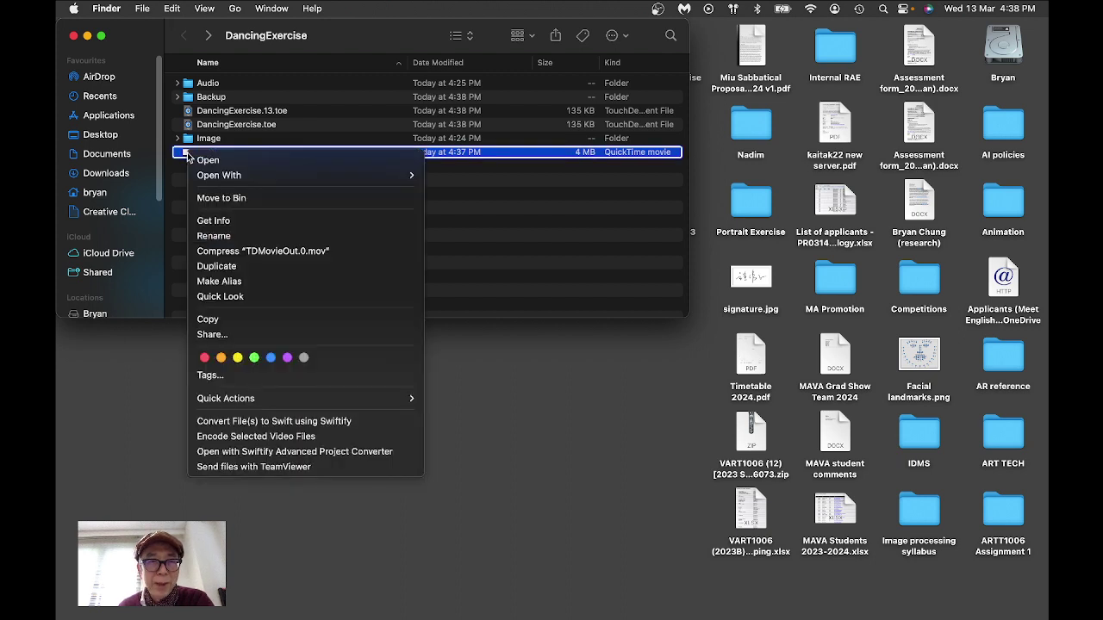
mouse_move(284, 175)
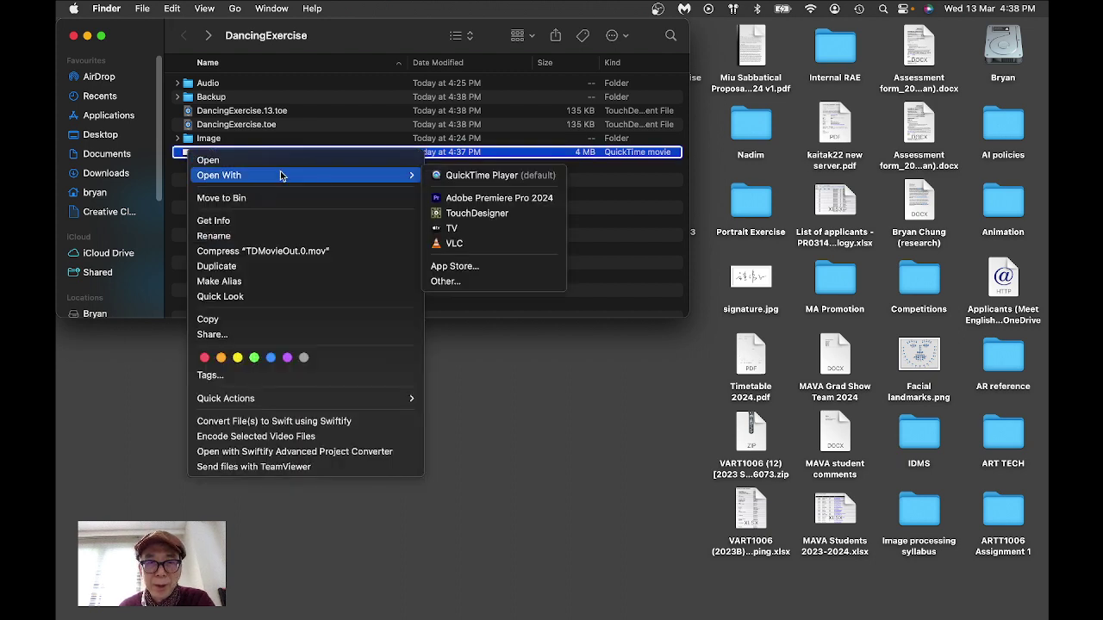
click(500, 244)
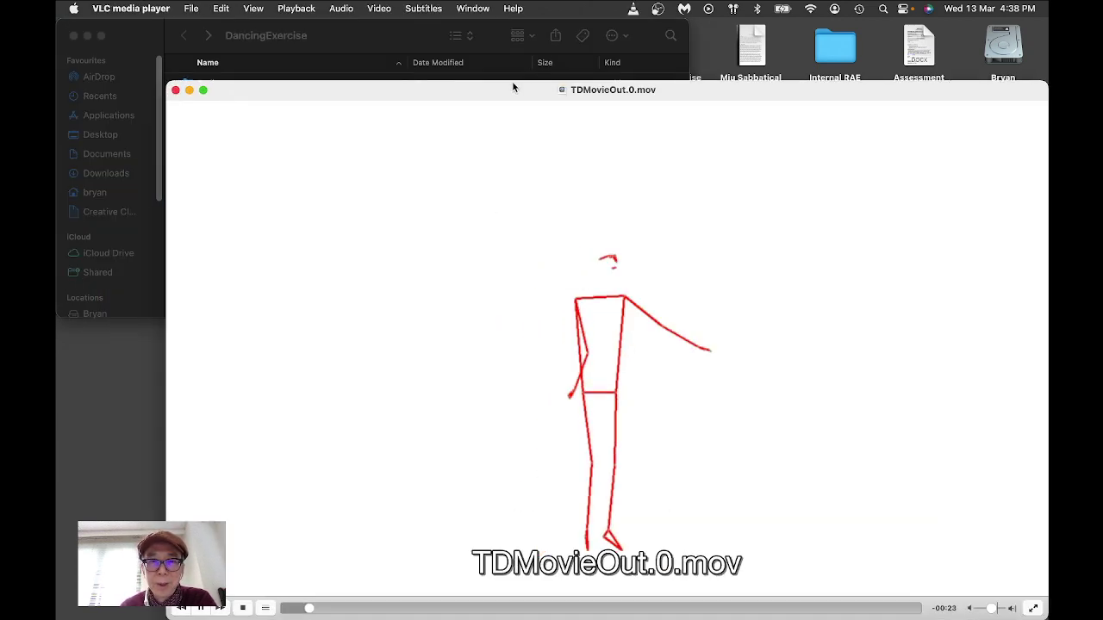
- Watch the exported movie in VLC with the system volume raised to check picture and sound, and quit VLC
drag(506, 91, 458, 70)
key(XF86AudioRaiseVolume)
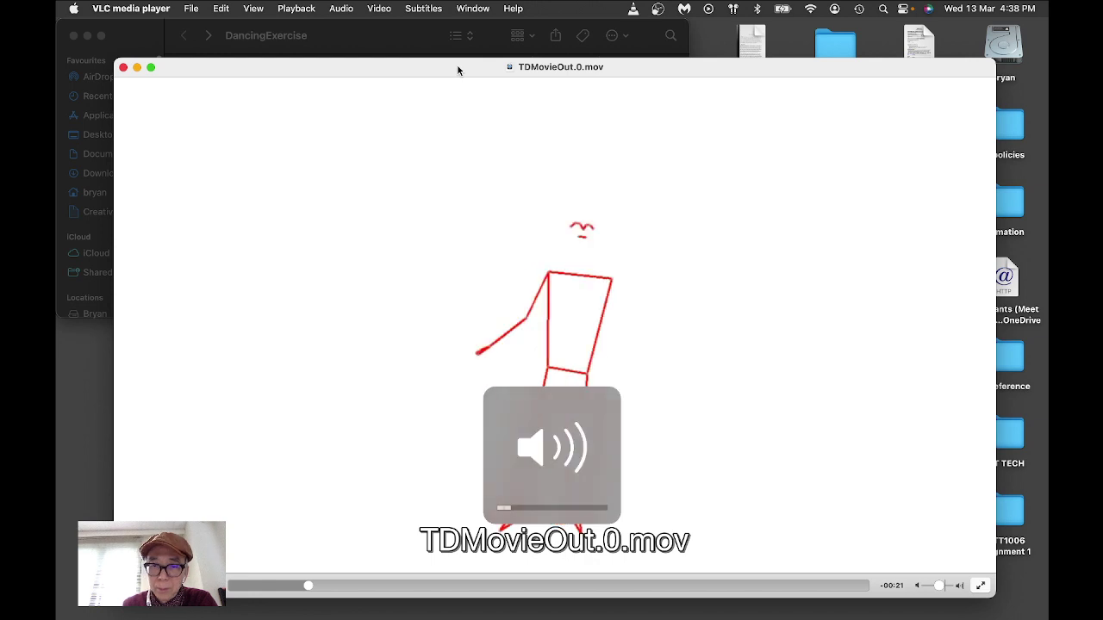
key(XF86AudioRaiseVolume)
key(XF86AudioRaiseVolume)
key(XF86AudioRaiseVolume)
key(XF86AudioRaiseVolume)
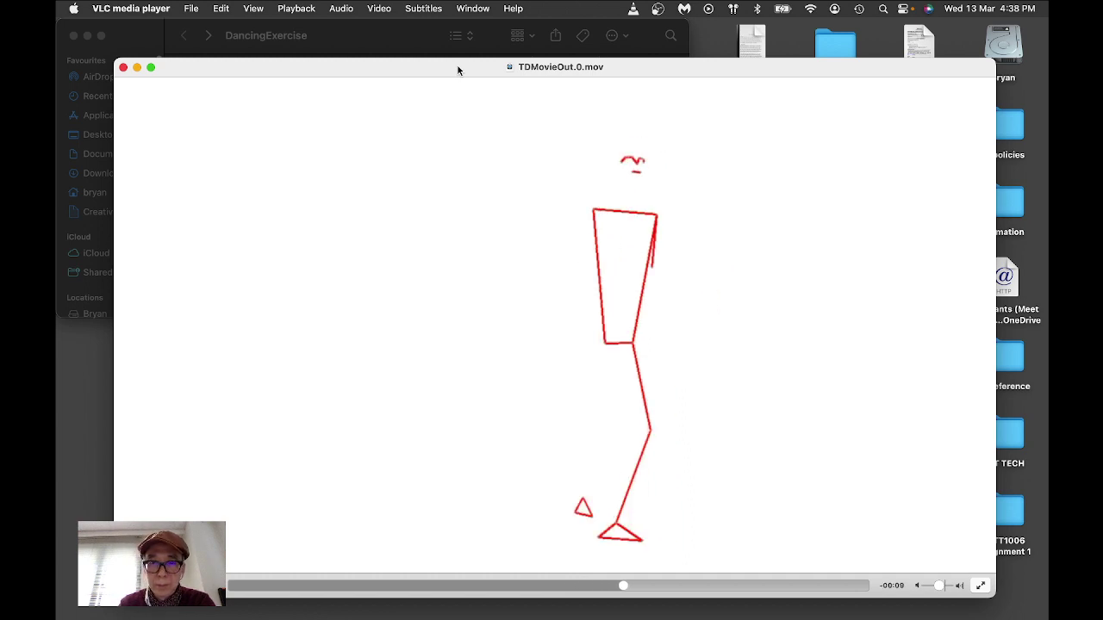
key(XF86AudioLowerVolume)
key(XF86AudioLowerVolume)
key(XF86AudioLowerVolume)
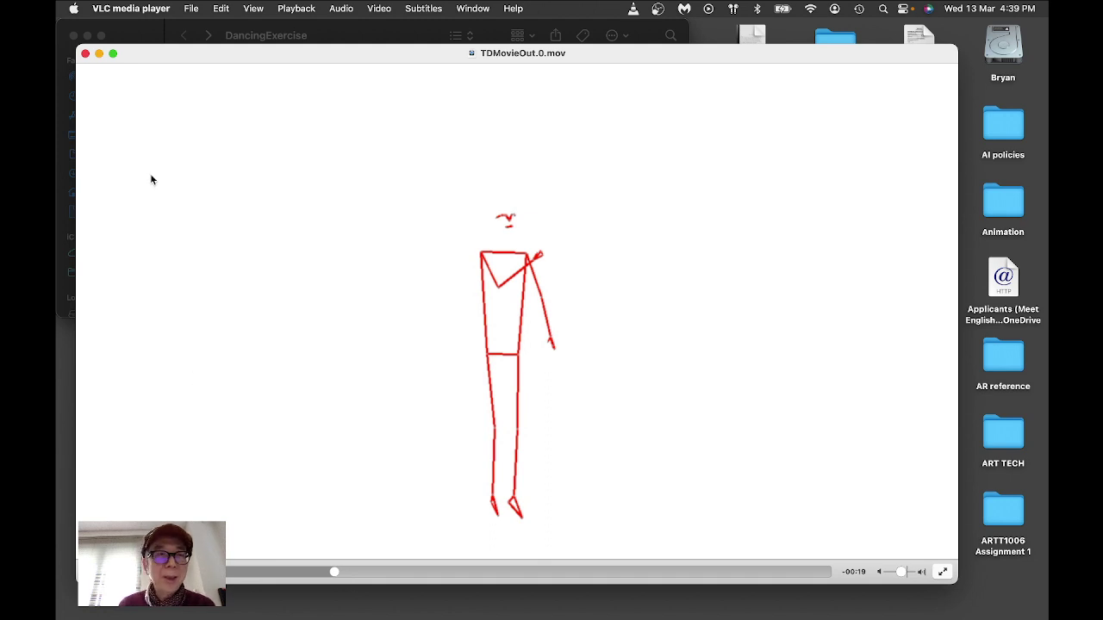
click(134, 8)
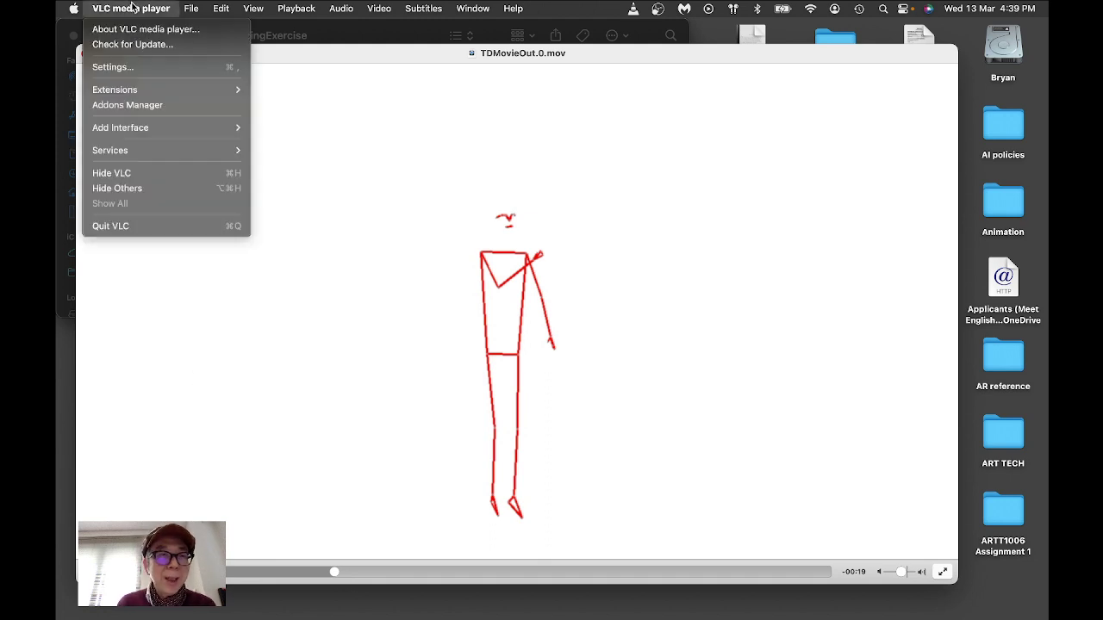
click(143, 226)
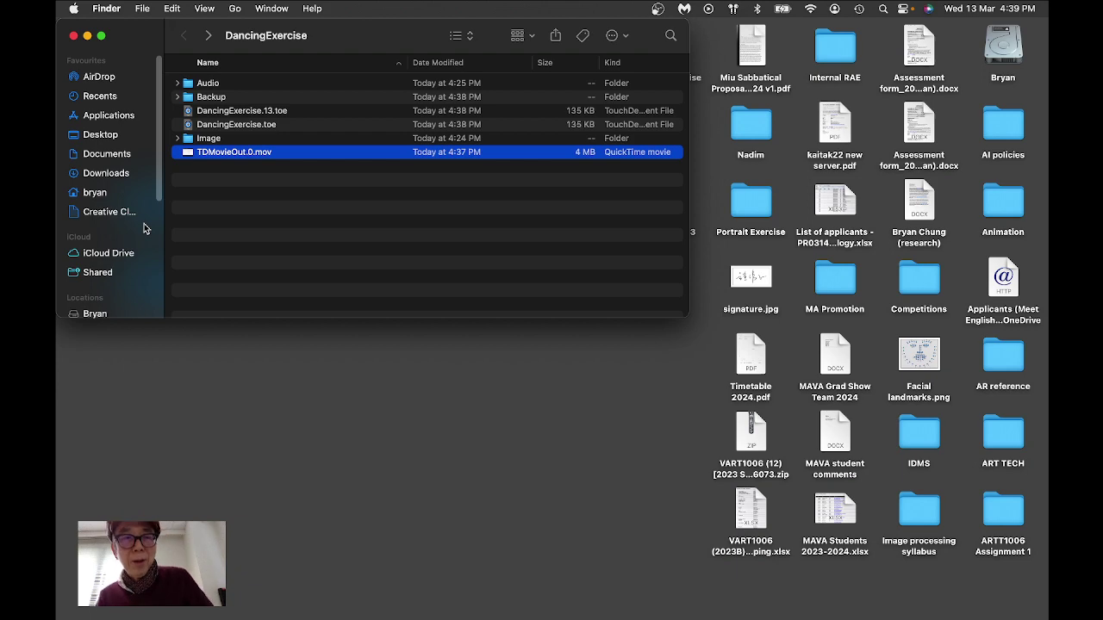